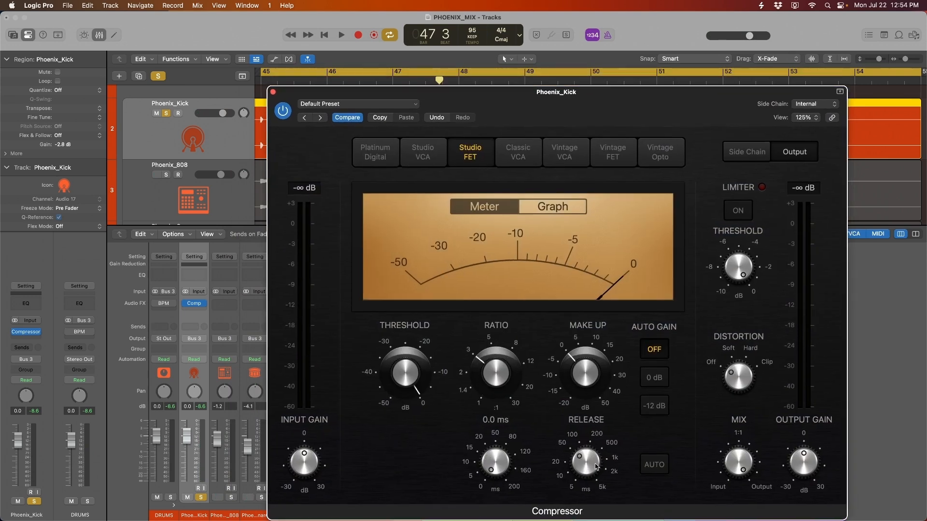
Play the soloed kick track and set the compressor's threshold to -10.5 dB
scroll(406, 385, down, 9)
key(space)
scroll(410, 379, up, 3)
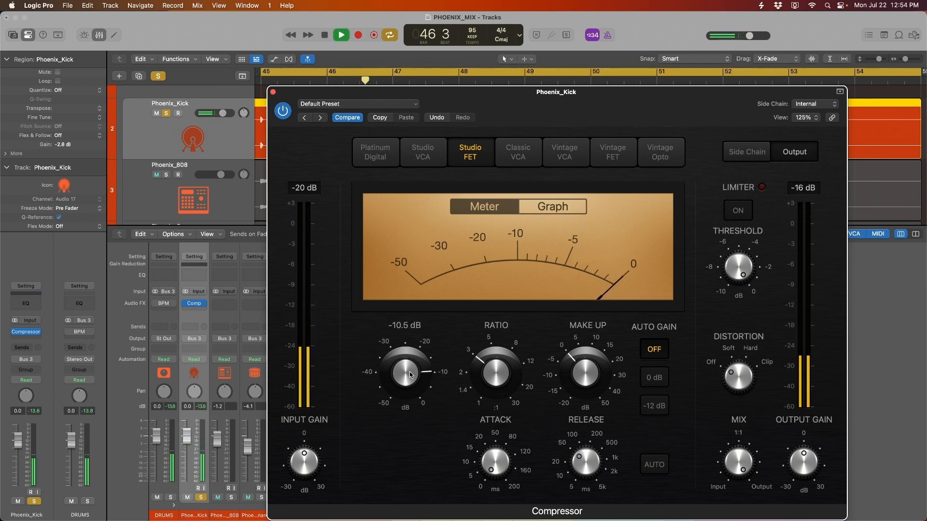
Place the kick compressor aside and open the MultiMeter and Level Meter of the Stereo Out channel next to it
drag(568, 123, 353, 322)
key(space)
click(799, 305)
drag(784, 225, 713, 250)
drag(480, 293, 448, 29)
drag(727, 254, 462, 254)
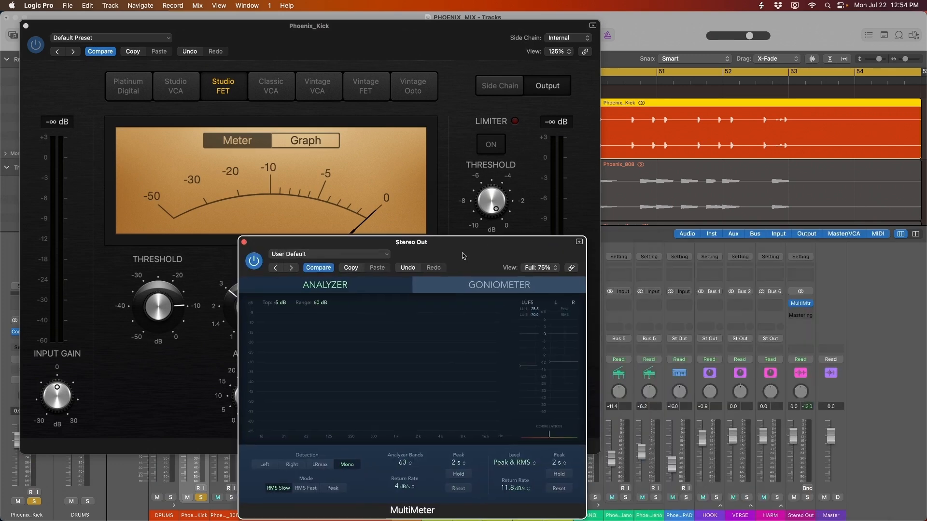
drag(462, 255, 476, 245)
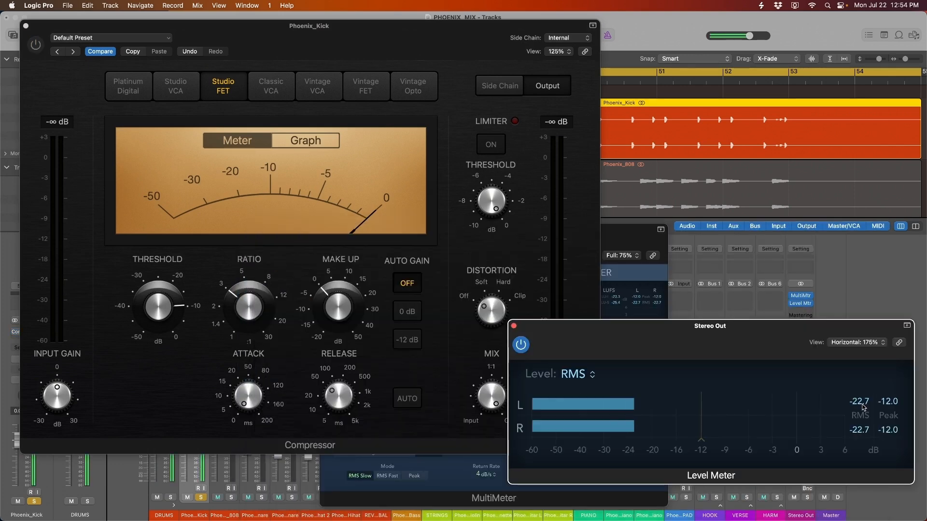
Raise the kick compressor's make-up gain slightly, comparing its level with the bypassed signal, and close the compressor
click(35, 46)
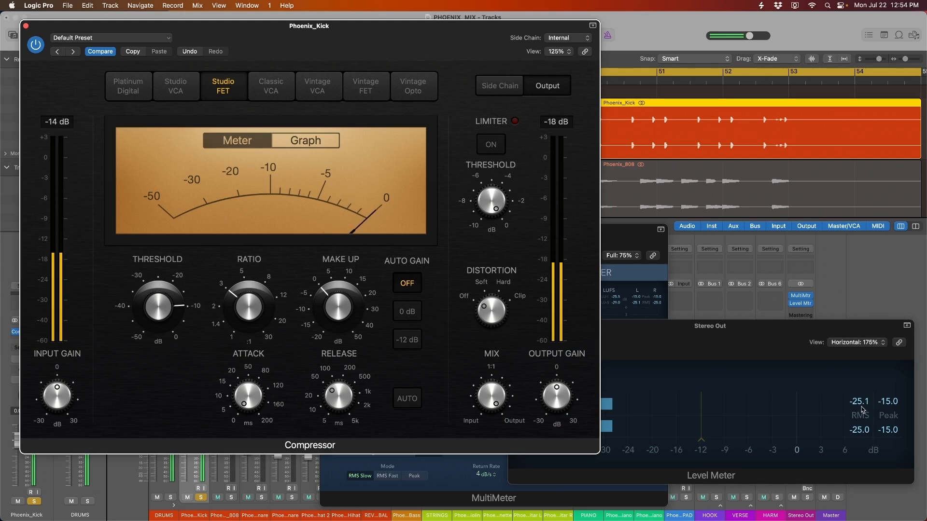
drag(345, 319, 345, 310)
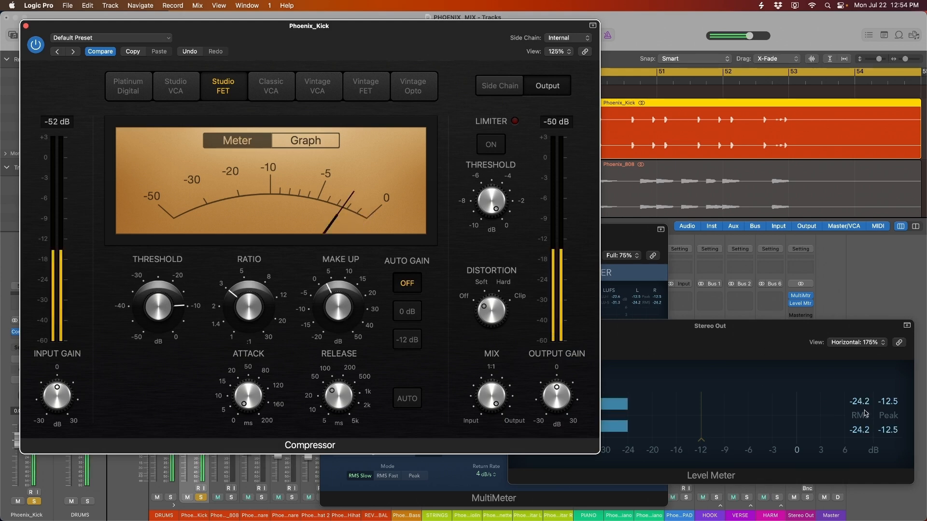
click(36, 46)
drag(172, 54, 170, 61)
click(32, 53)
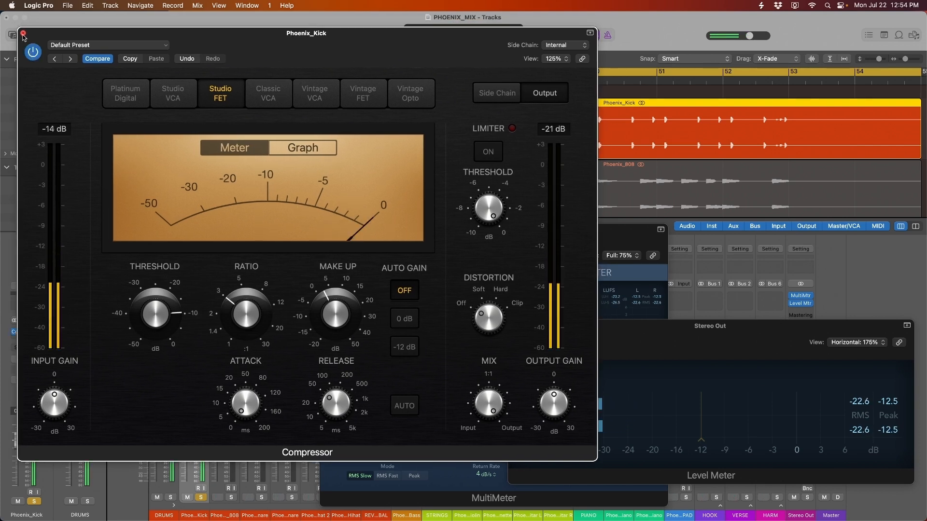
click(23, 34)
drag(628, 326, 616, 337)
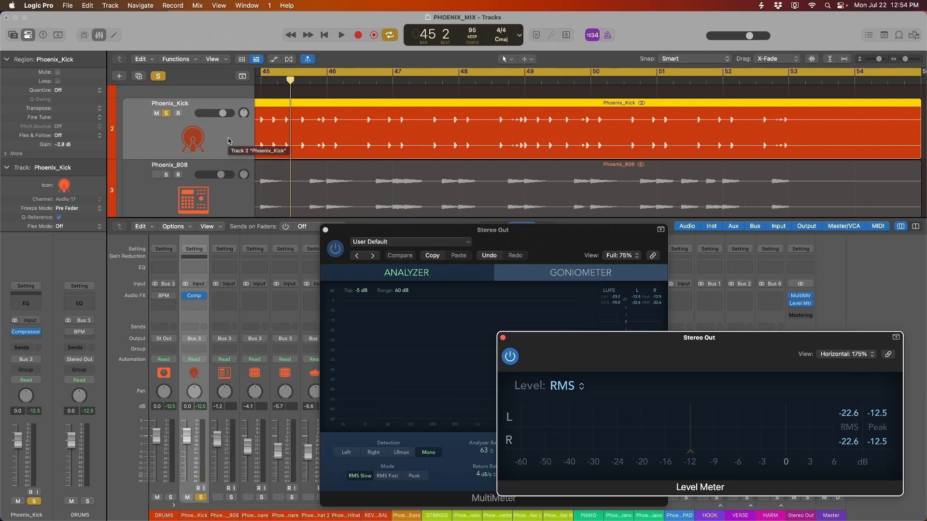
click(186, 159)
scroll(185, 160, up, 2)
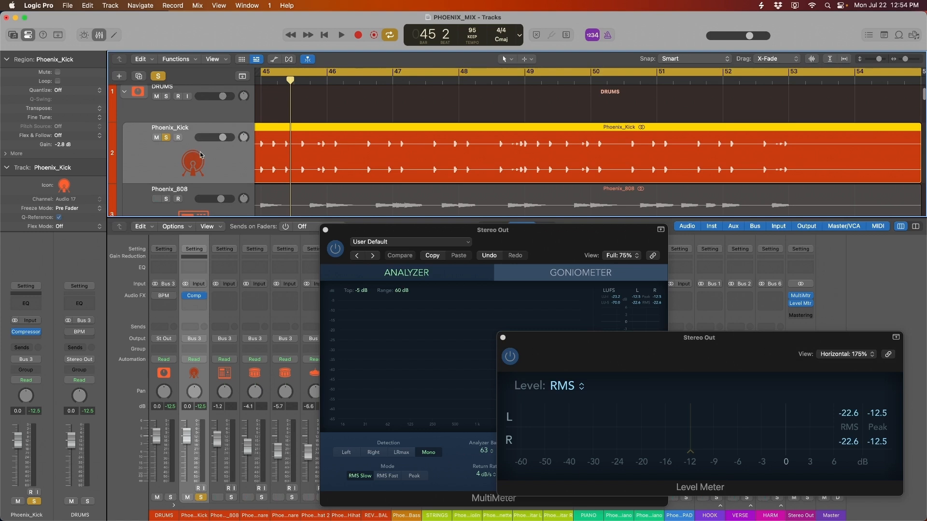
scroll(207, 153, down, 4)
key(s)
click(231, 146)
key(s)
key(s)
scroll(224, 138, up, 3)
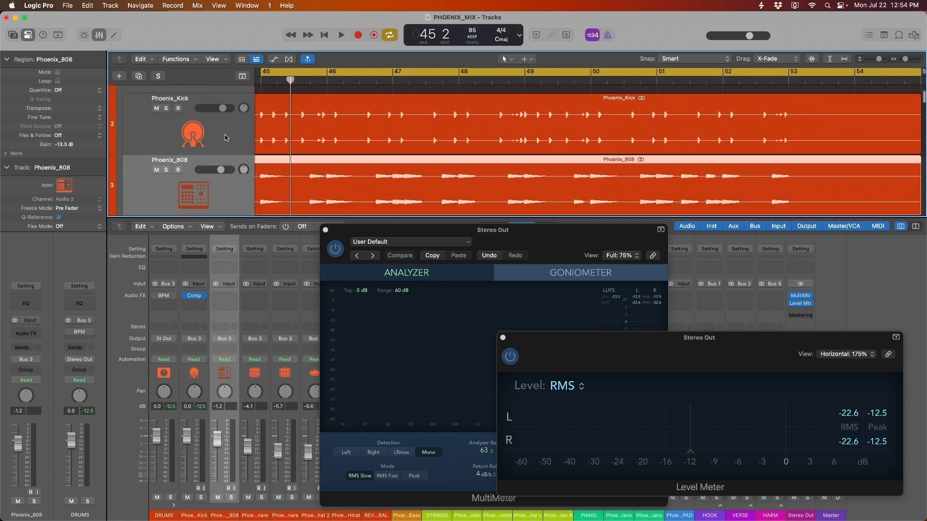
Play the compressed kick in solo and together with the other tracks, leaving it soloed and playback stopped
click(224, 138)
key(s)
scroll(224, 138, up, 1)
key(space)
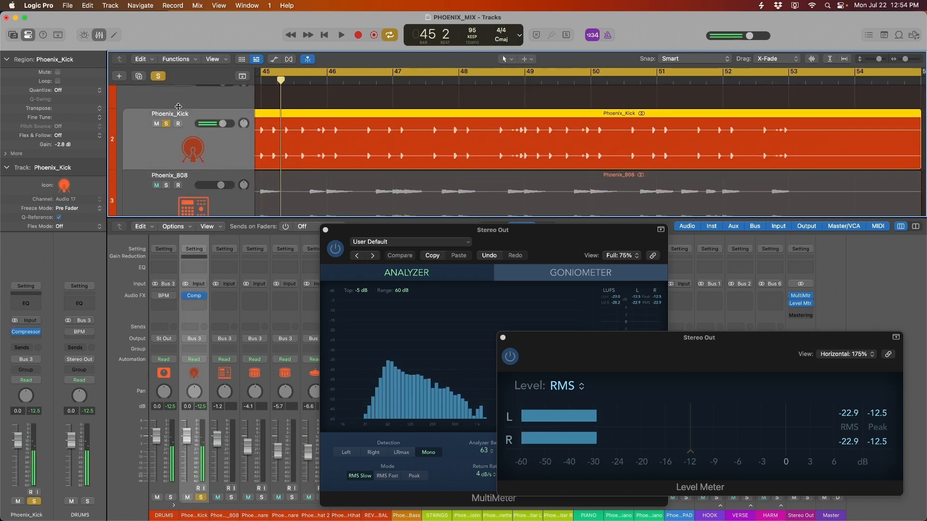
key(s)
scroll(193, 140, up, 1)
key(space)
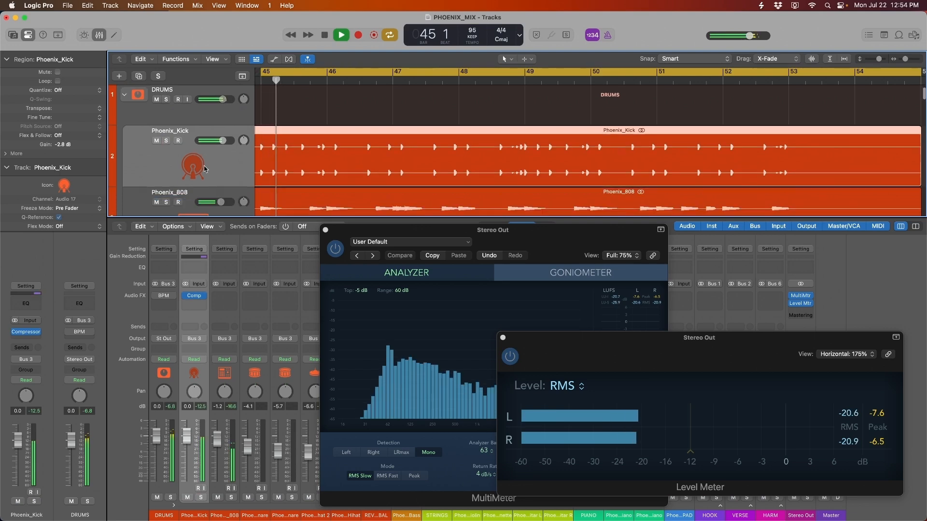
scroll(203, 170, down, 1)
key(s)
key(space)
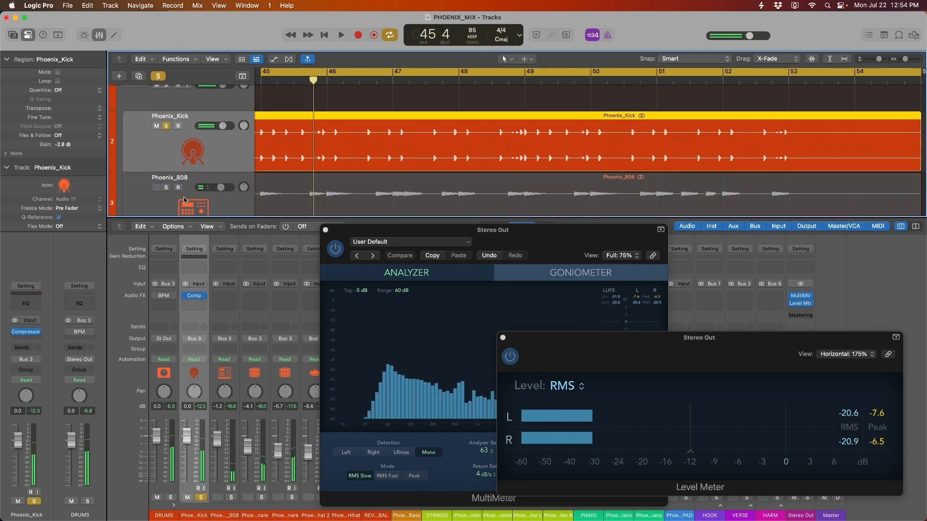
Insert a second Compressor on the kick track, using the Studio FET model with auto gain and auto release off
click(194, 297)
mouse_move(213, 333)
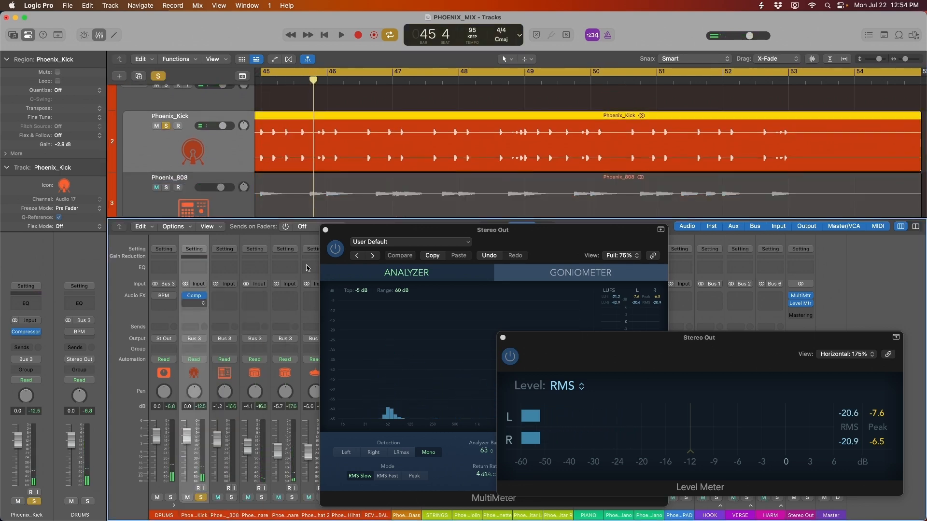
click(272, 331)
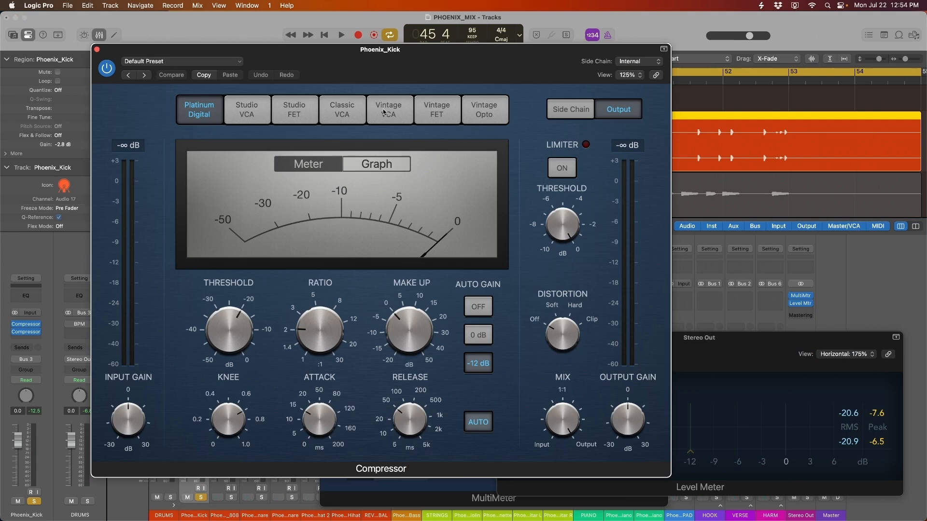
click(294, 110)
drag(390, 71, 328, 88)
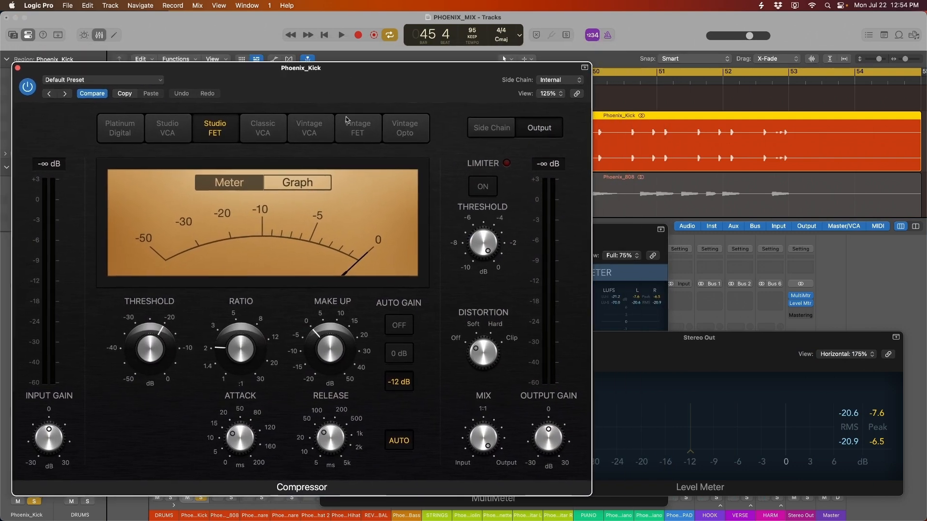
click(400, 330)
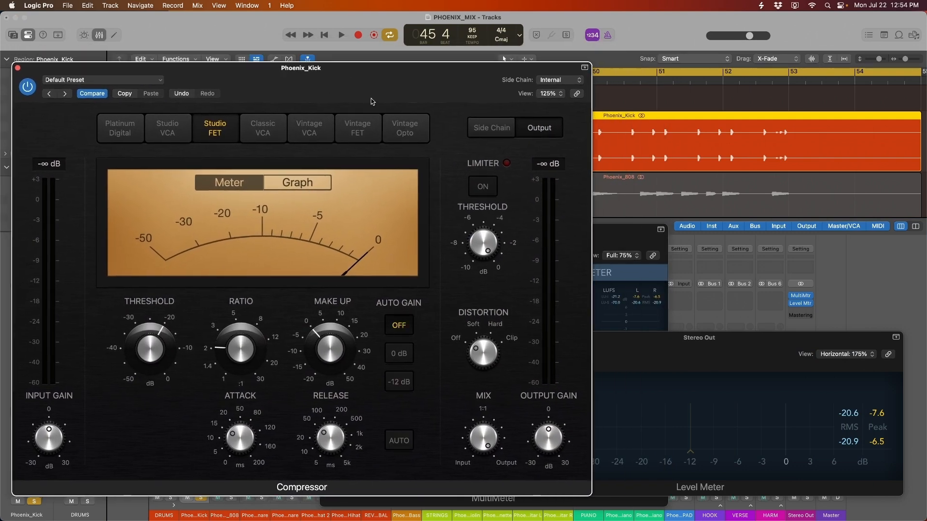
Set the second compressor's attack to about 50 ms and release to 330 ms, keeping the Level Meter in view beside it
drag(372, 102, 380, 90)
drag(242, 440, 242, 429)
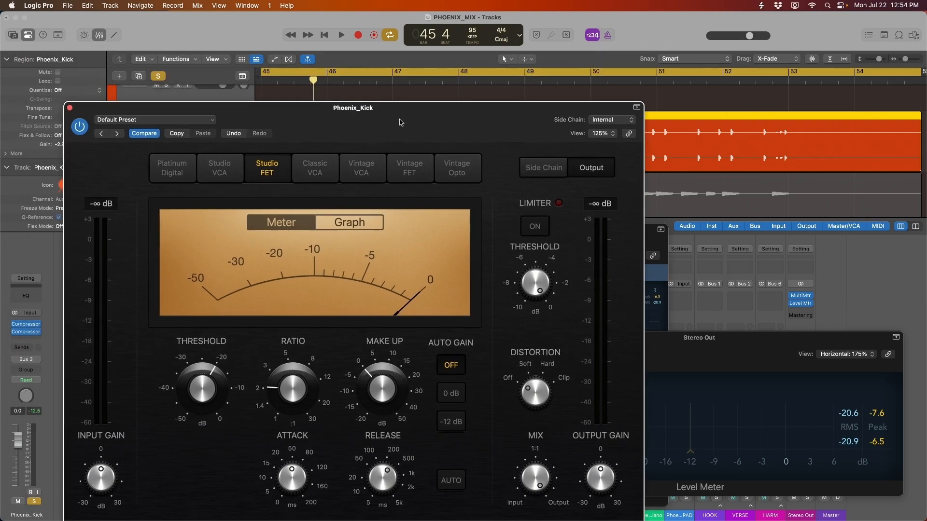
drag(356, 118, 347, 93)
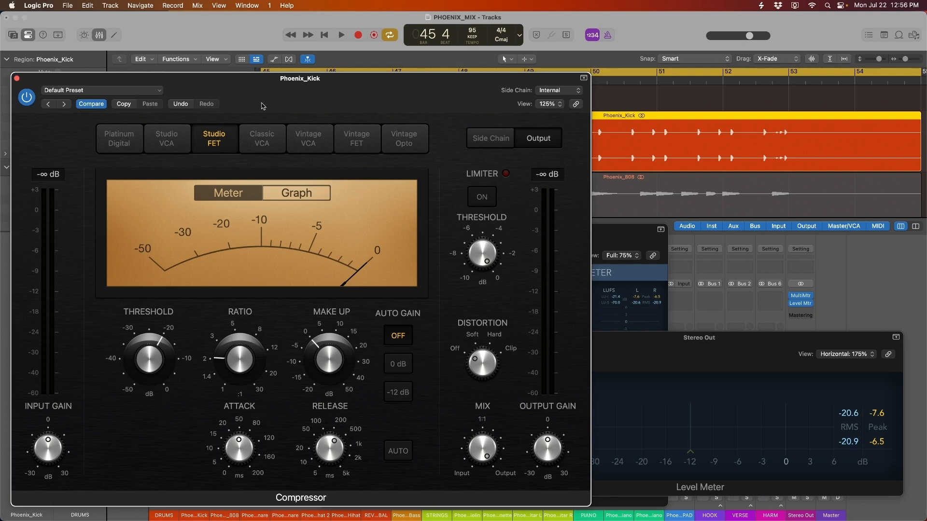
drag(342, 108, 340, 110)
drag(705, 356, 732, 376)
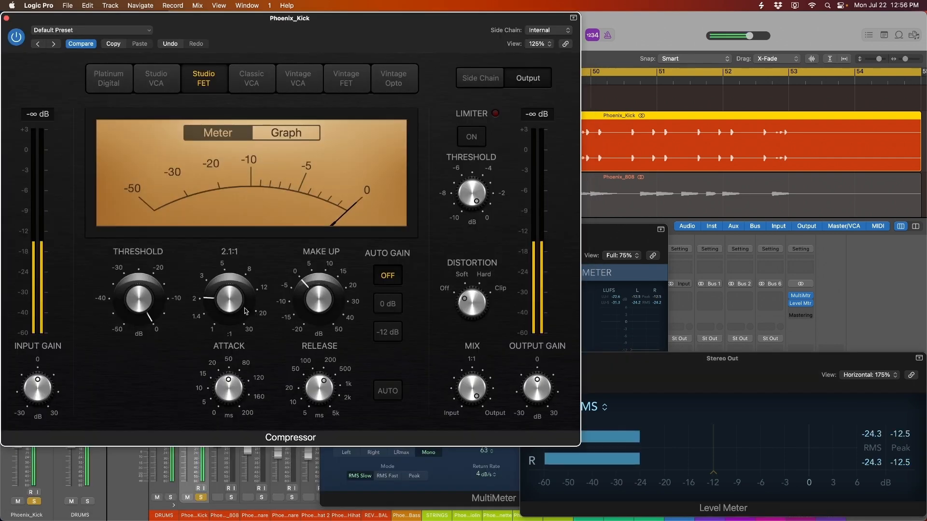
Set the second compressor's ratio to about 3:1 and threshold to -12.5 dB, and shorten its attack slightly
drag(232, 377, 233, 387)
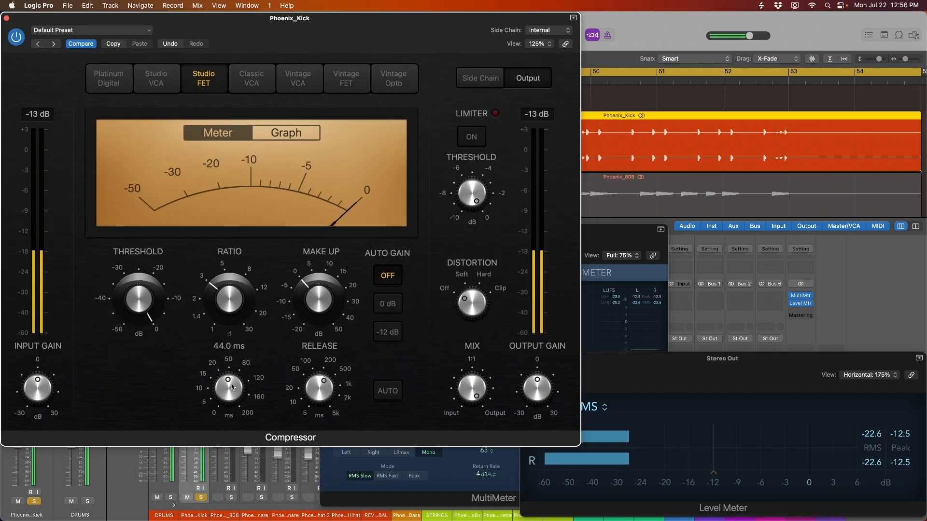
mouse_move(138, 299)
mouse_down()
mouse_move(135, 367)
mouse_move(142, 372)
mouse_move(138, 297)
mouse_up()
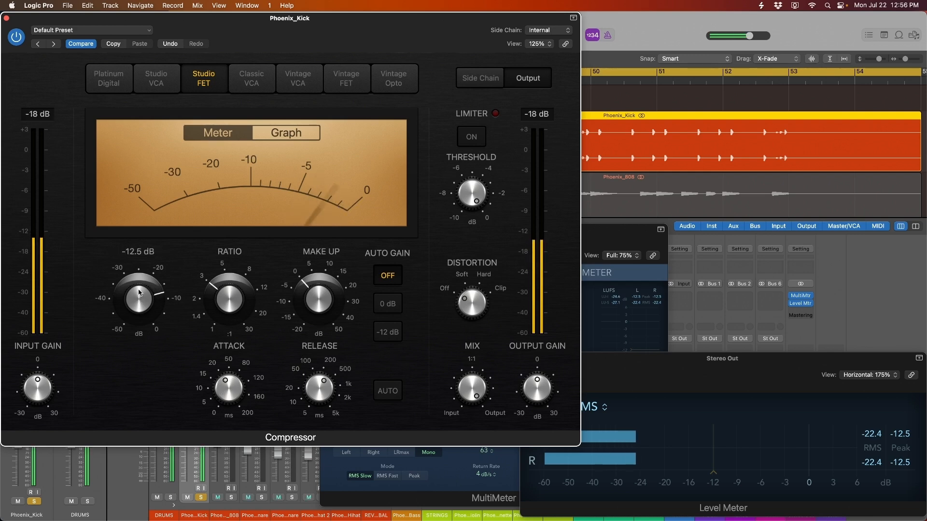
mouse_move(321, 391)
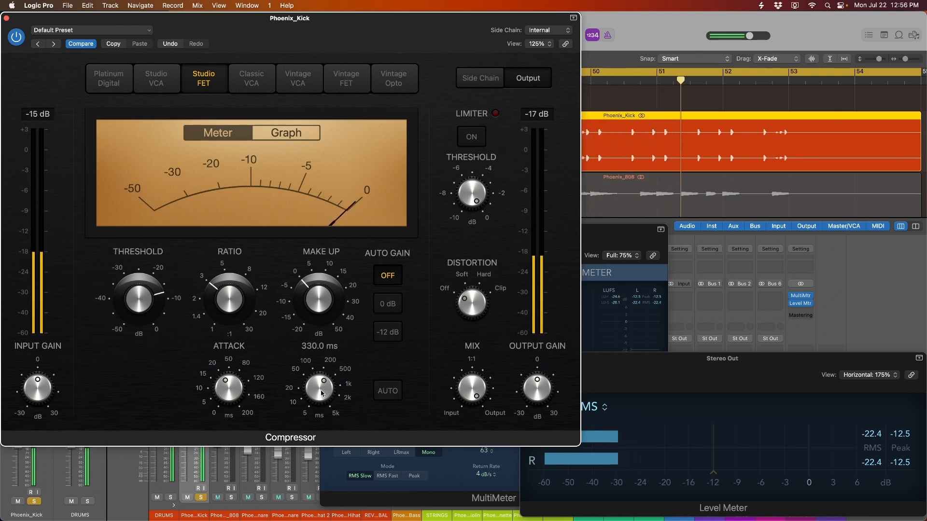
Compare the Stereo Out level with the second kick compressor enabled and bypassed
click(708, 376)
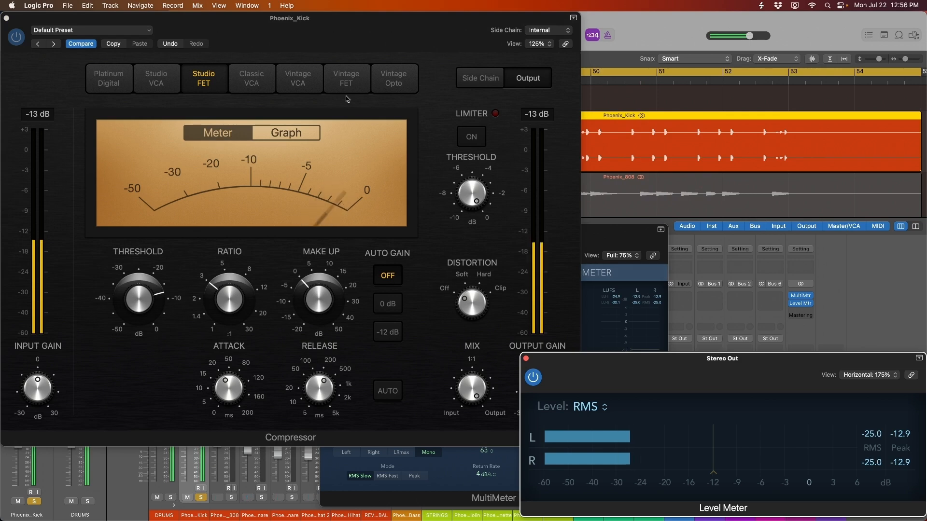
click(16, 37)
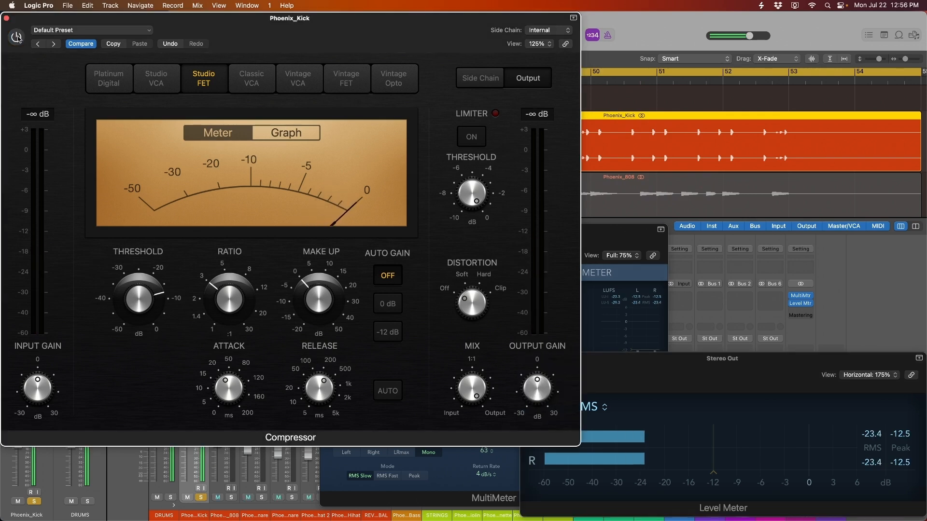
click(711, 398)
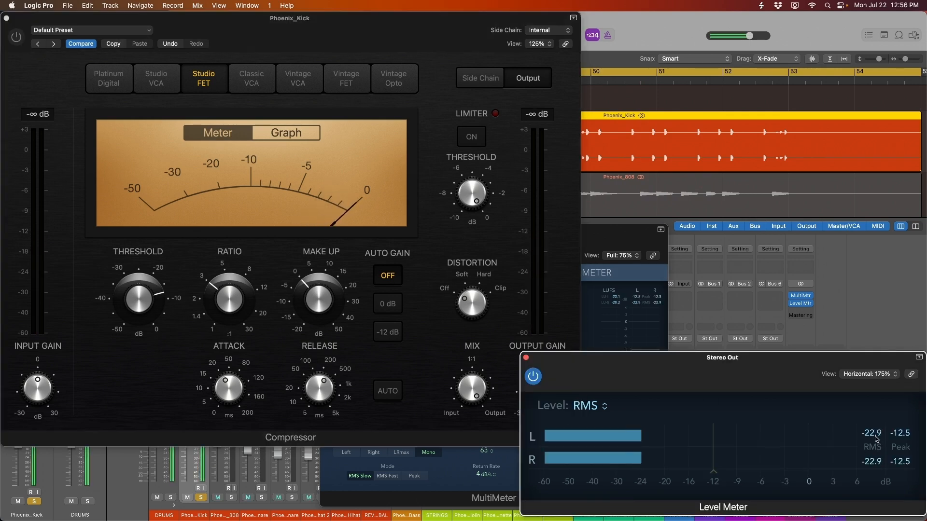
click(16, 37)
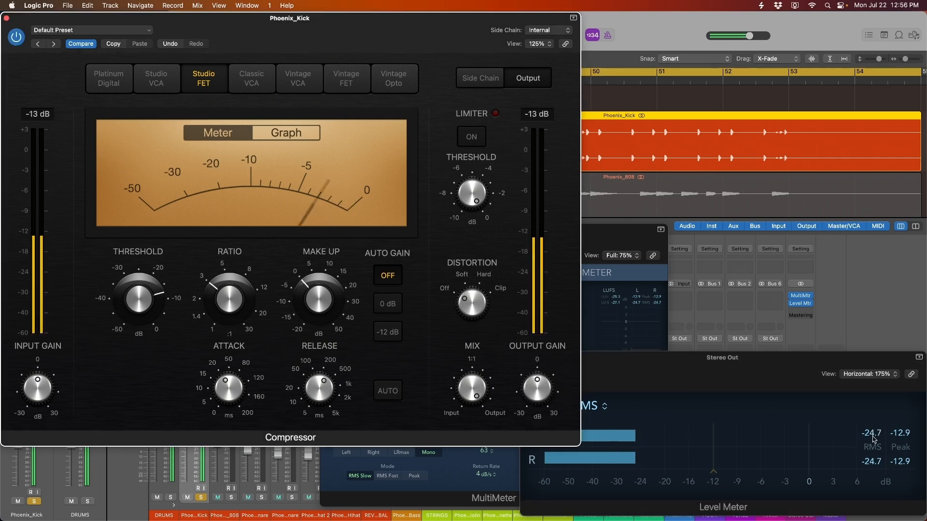
Raise the second compressor's make-up gain to match the uncompressed level and check it against bypass
mouse_move(327, 307)
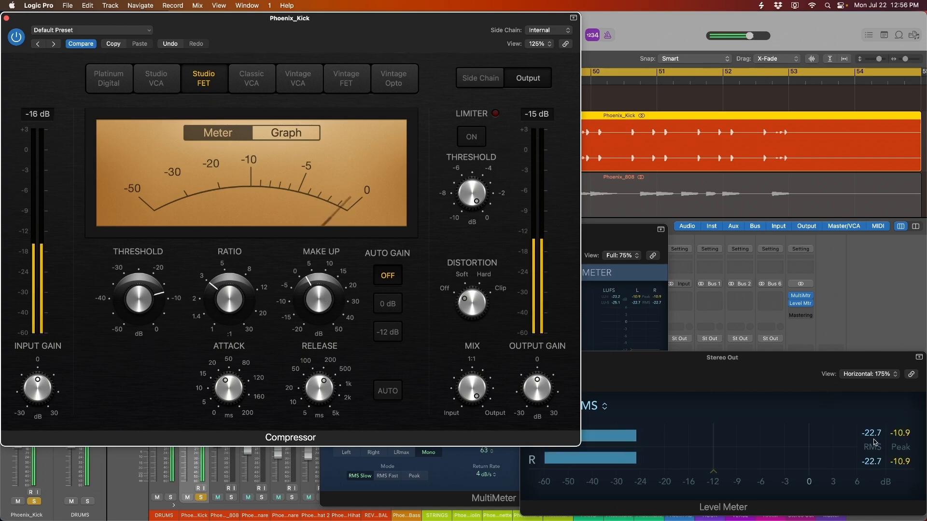
click(16, 37)
drag(310, 51, 320, 52)
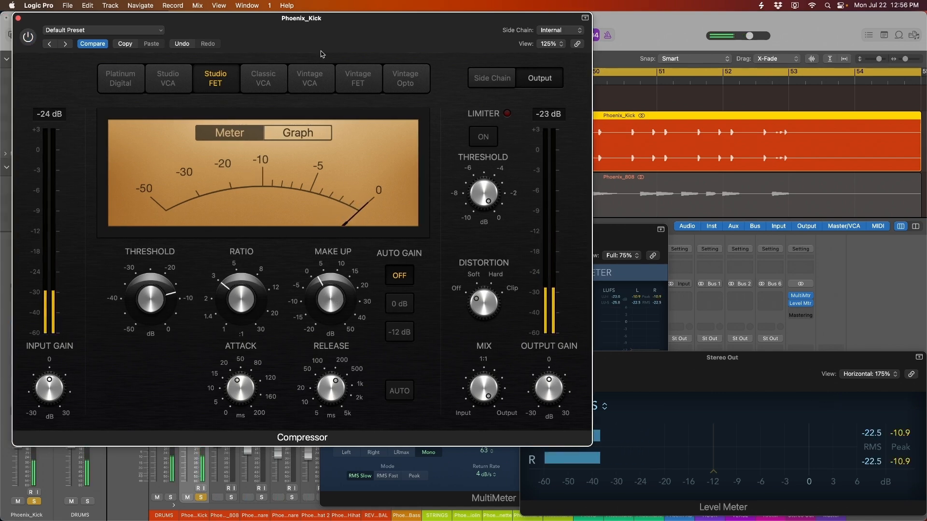
drag(320, 52, 321, 52)
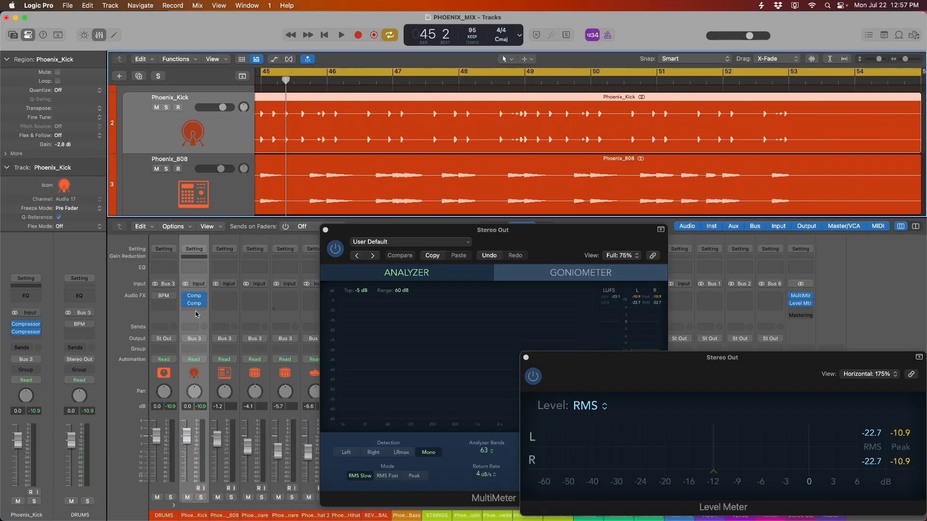
Play the full mix while bypassing and re-enabling both kick compressors, and stop playback
drag(186, 295, 188, 305)
key(space)
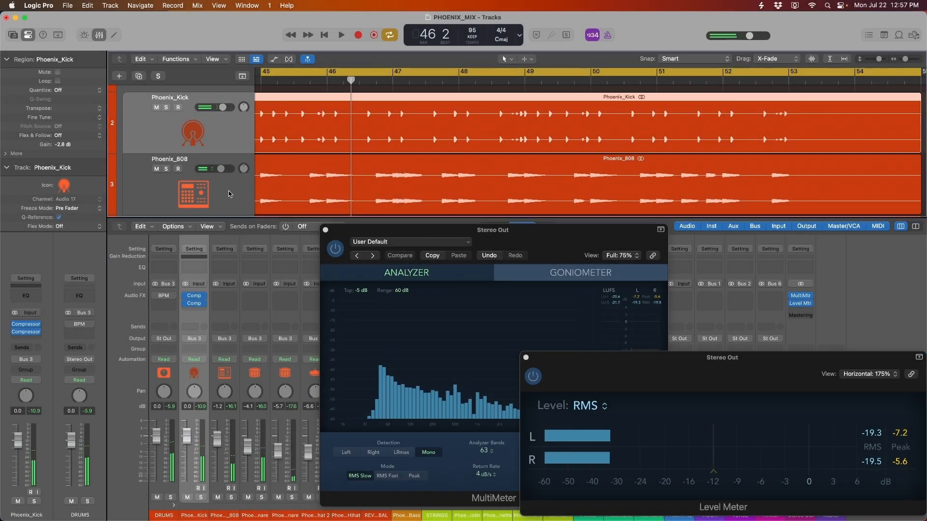
Solo the Phoenix_808 track and play it to check its sound and level
click(229, 194)
scroll(219, 167, down, 2)
scroll(224, 159, up, 2)
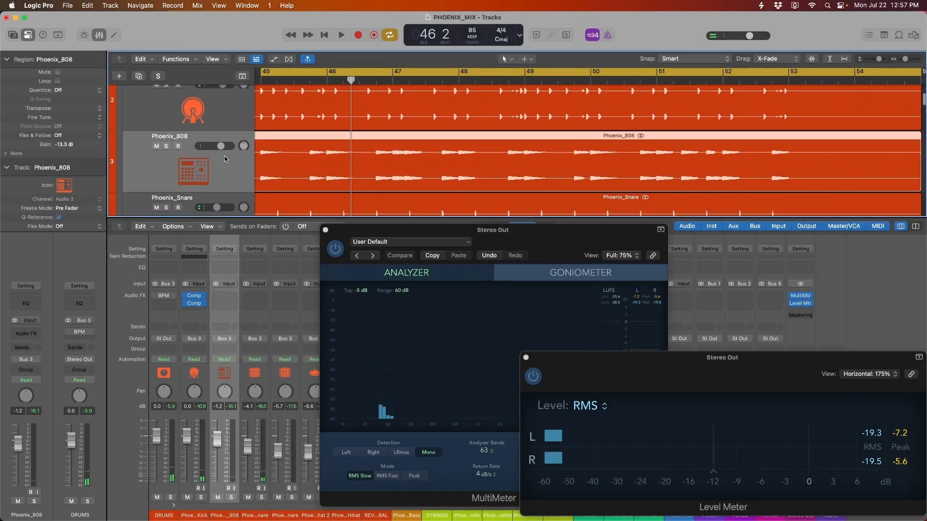
key(s)
key(space)
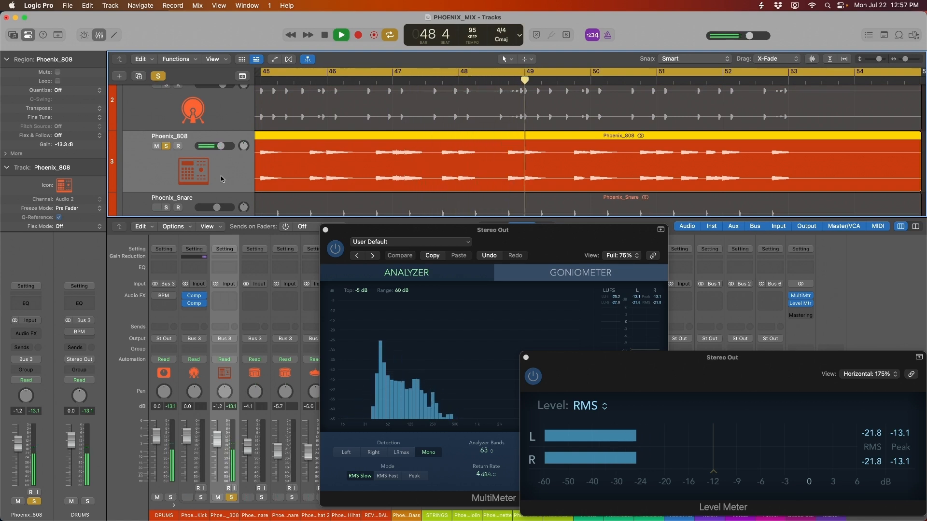
key(space)
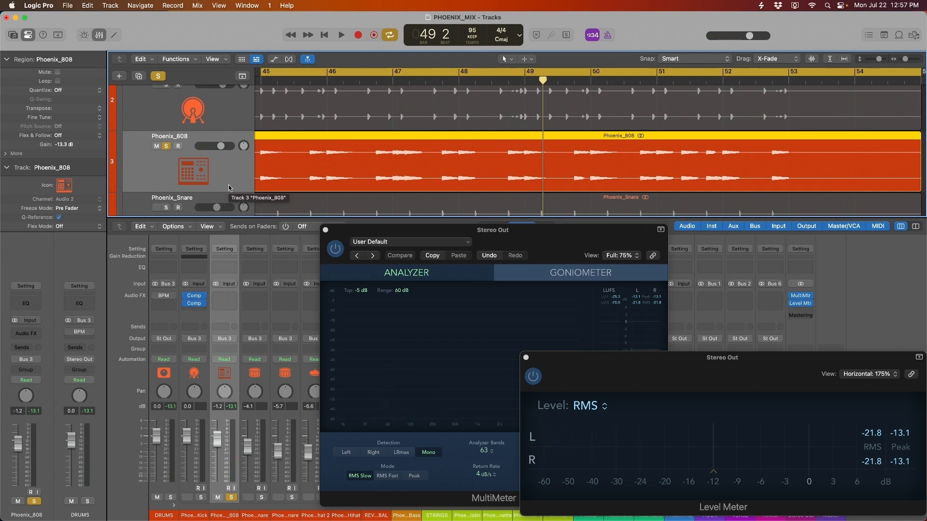
Copy the kick track's first compressor onto the Phoenix_808 track and bring up its settings beside the meter
drag(196, 297, 225, 299)
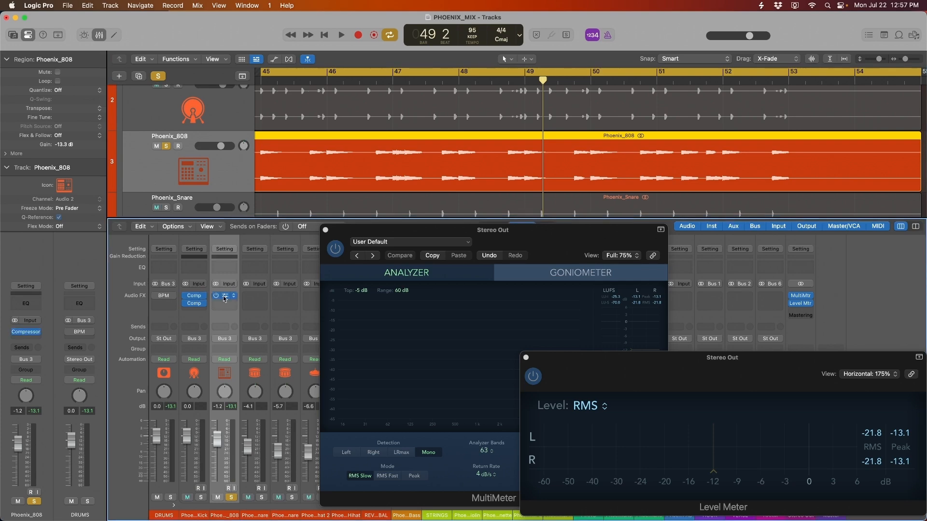
drag(582, 114, 315, 108)
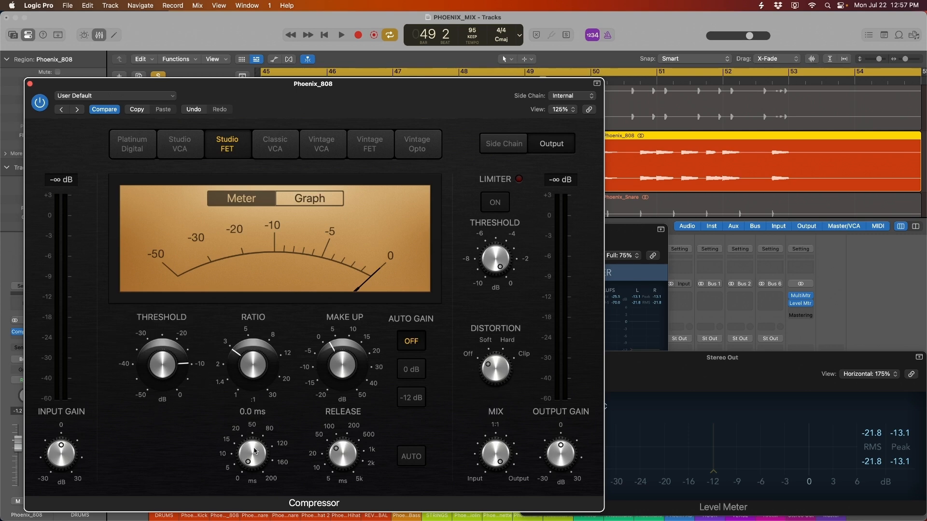
Lower the 808 compressor's threshold to -18.5 dB while playing the track, and reset its make-up gain to 0 dB
key(space)
mouse_move(164, 371)
mouse_down()
mouse_move(159, 379)
mouse_move(158, 371)
mouse_up()
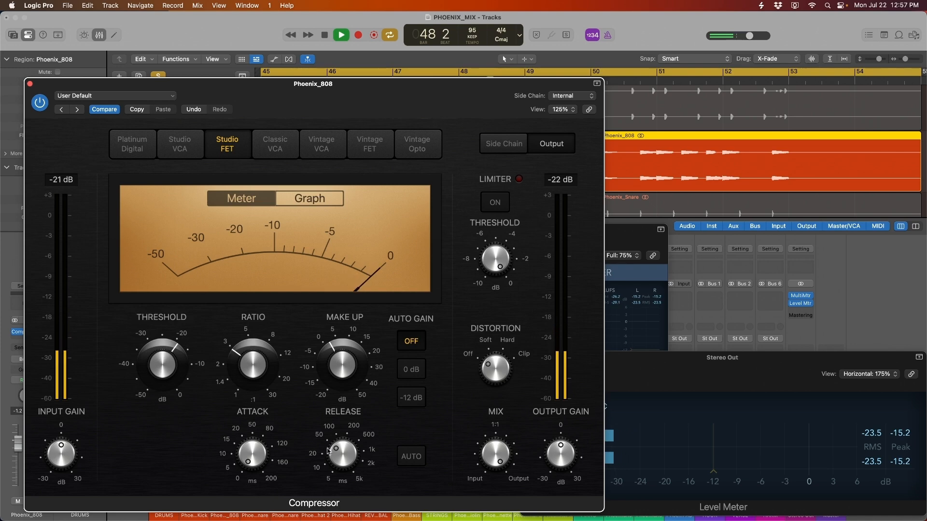
drag(350, 463, 350, 465)
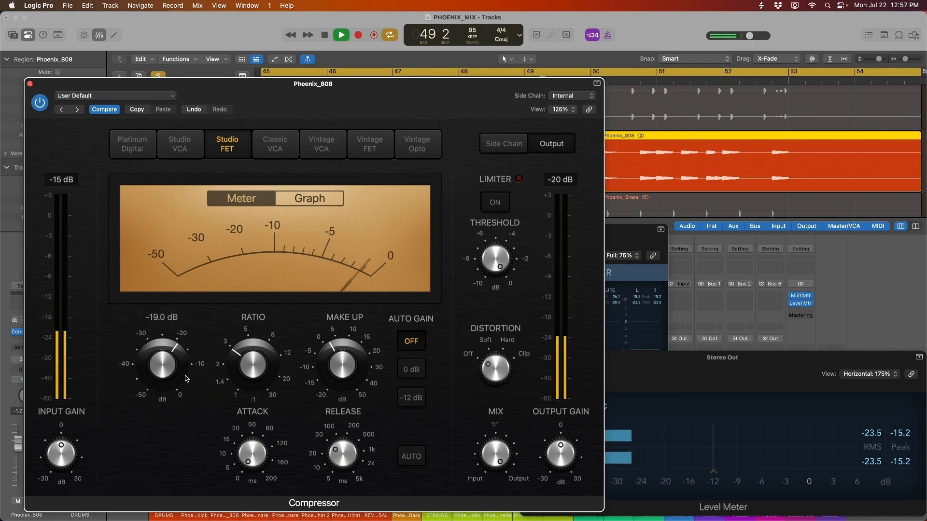
drag(177, 376, 176, 373)
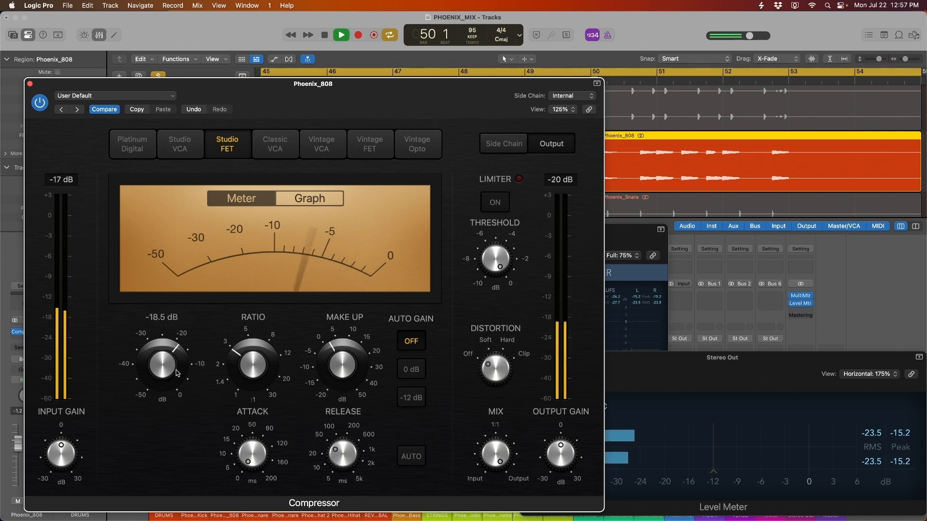
key(space)
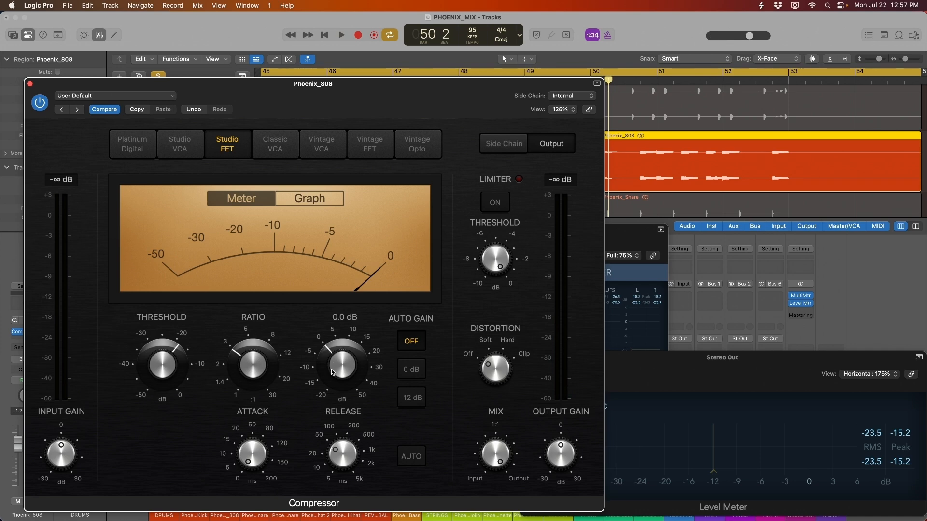
Set the 808 compressor's ratio to 3.9:1 and its threshold to -19.5 dB while playing the track
drag(358, 113, 350, 105)
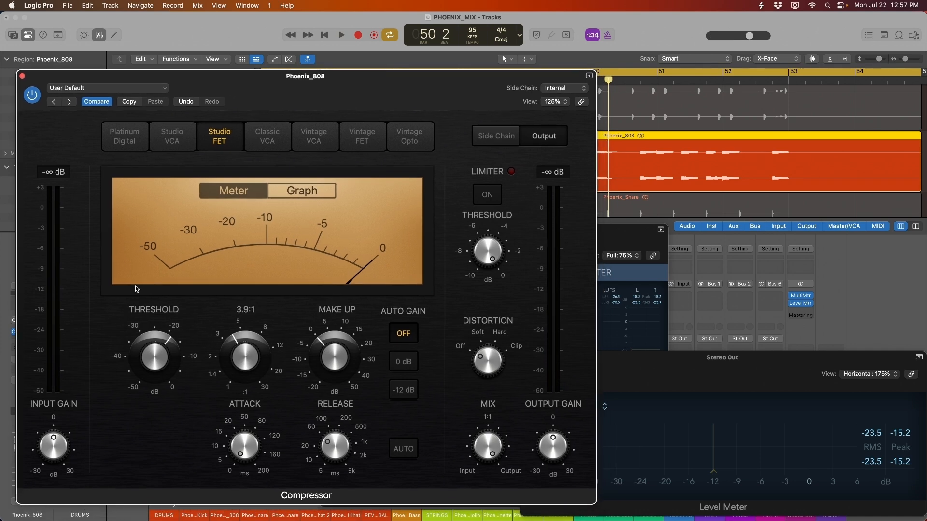
drag(396, 103, 393, 95)
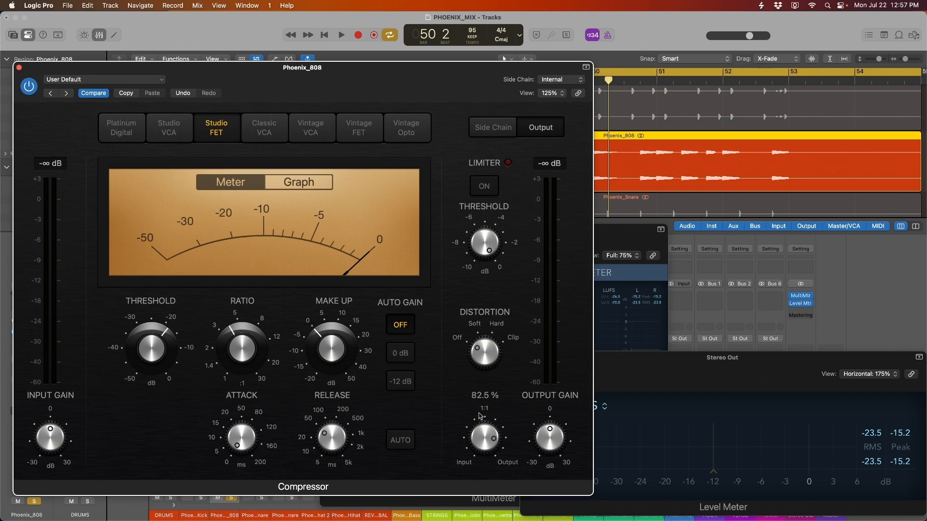
key(space)
mouse_move(147, 347)
drag(146, 345, 146, 344)
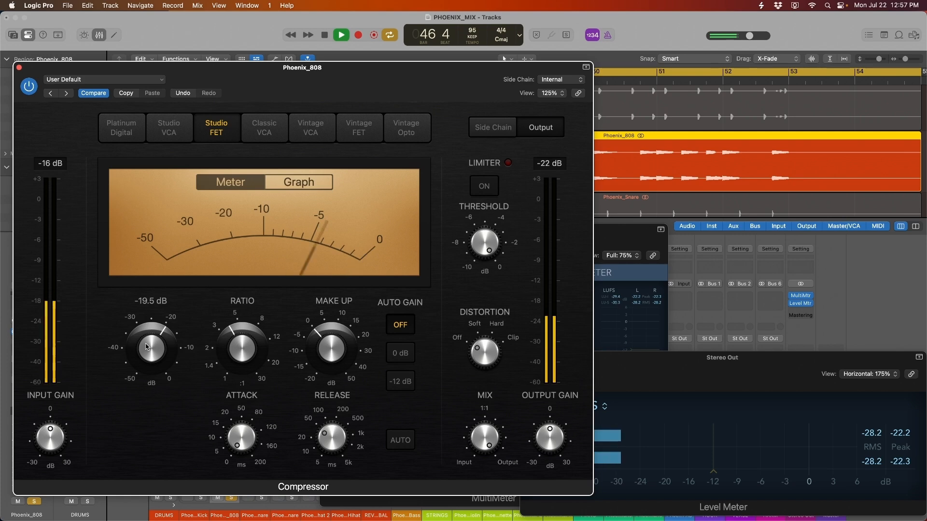
key(space)
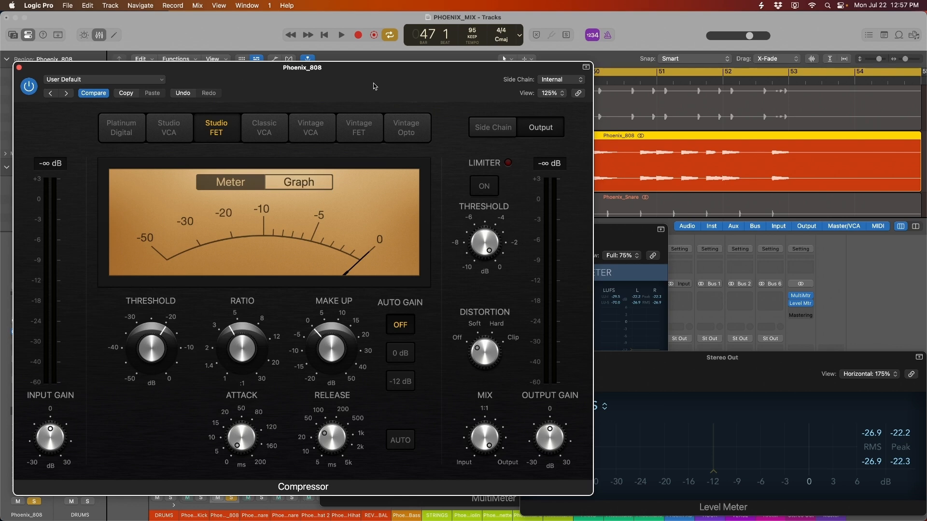
Measure the 808's RMS level with the compressor bypassed and re-enabled, resetting the level meter's reading between passes
drag(409, 79, 421, 83)
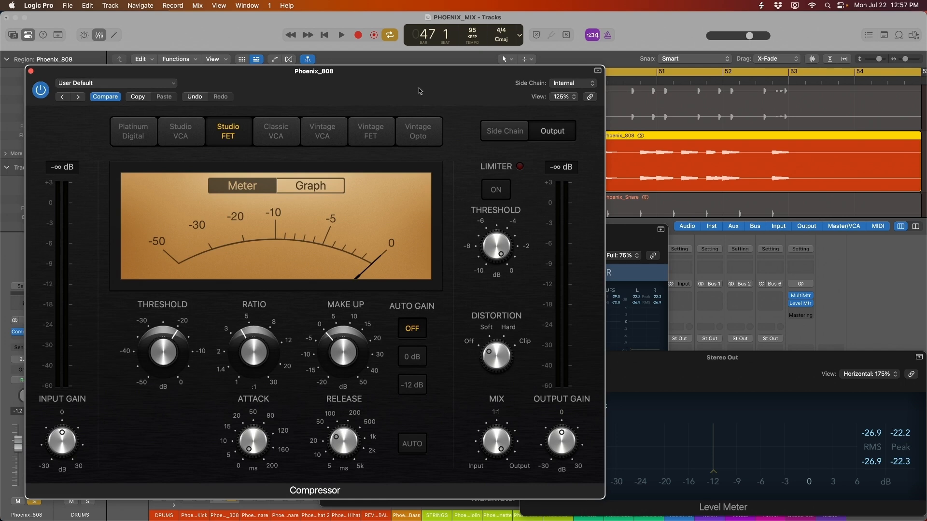
drag(418, 88, 399, 77)
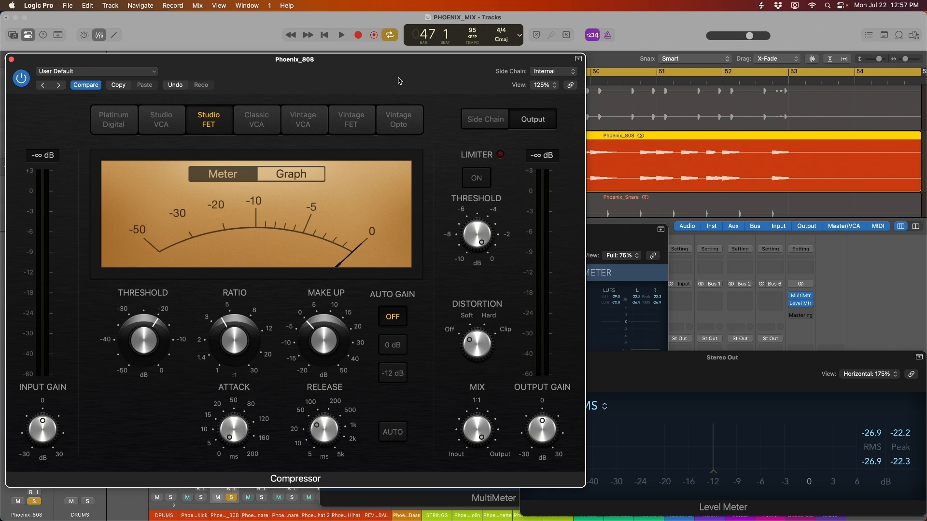
click(721, 382)
click(21, 78)
key(space)
click(875, 448)
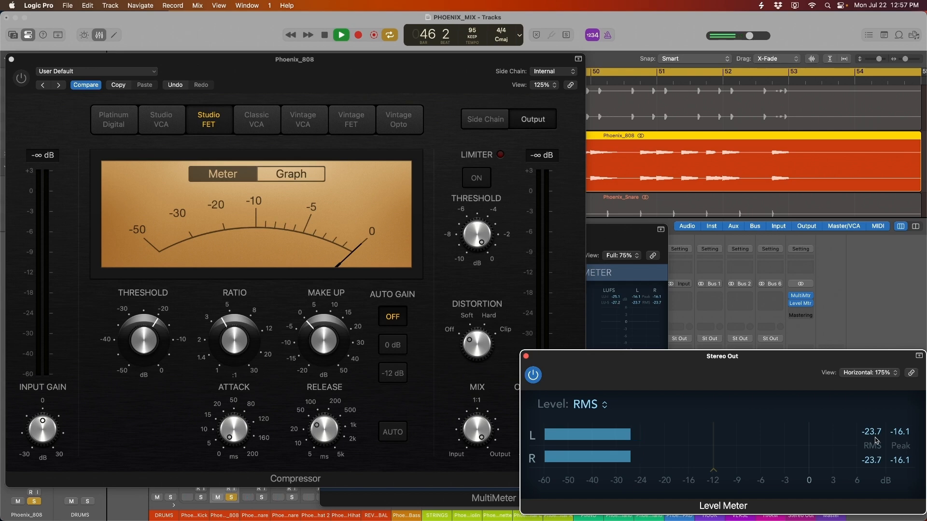
click(21, 79)
key(space)
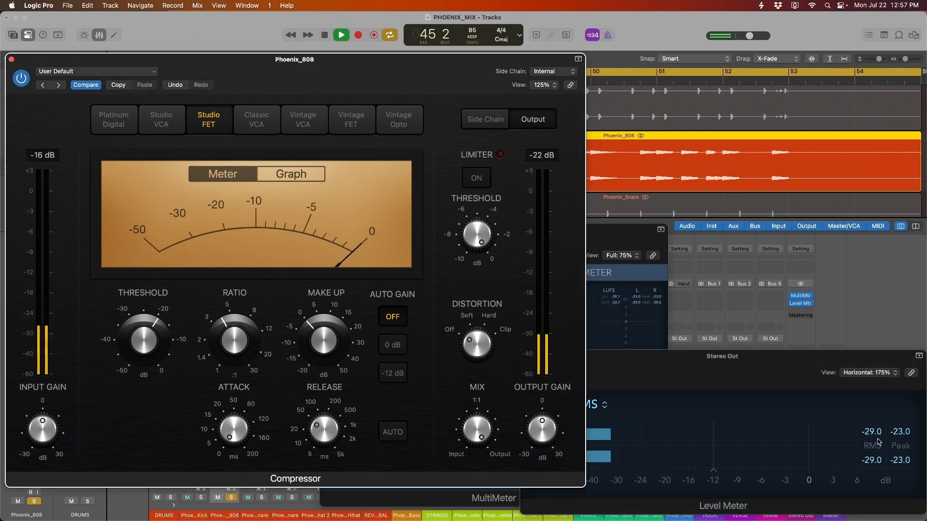
key(space)
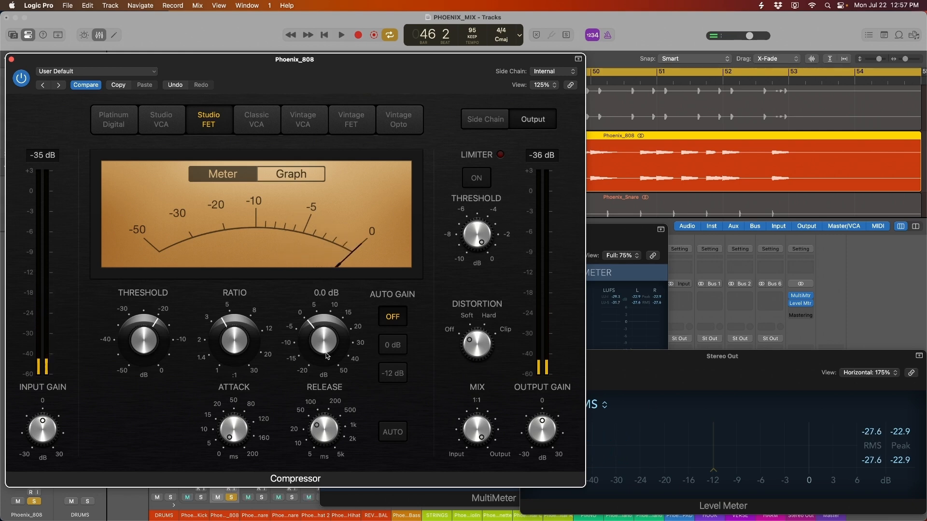
Raise the 808 compressor's make-up gain to 4.0 dB and compare the playback level against bypass
key(space)
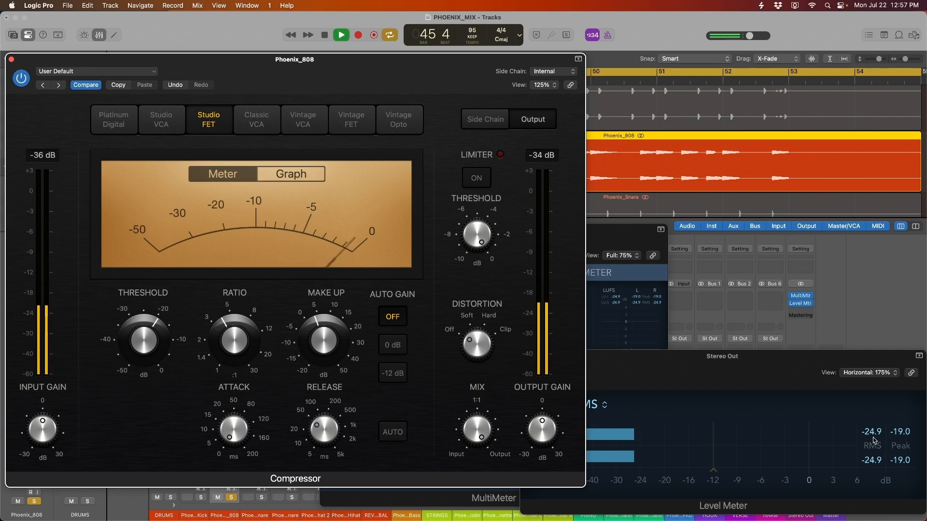
key(space)
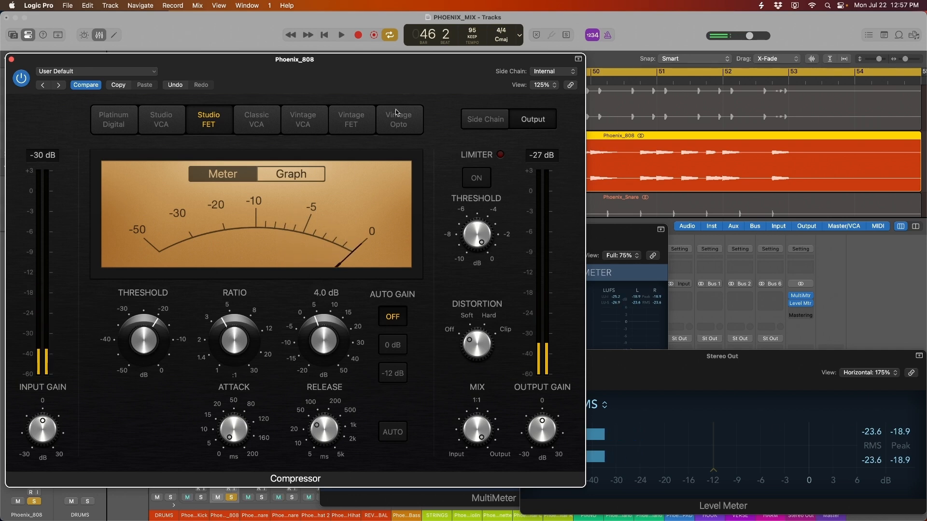
mouse_move(404, 89)
mouse_down()
mouse_move(425, 89)
mouse_move(410, 93)
mouse_up()
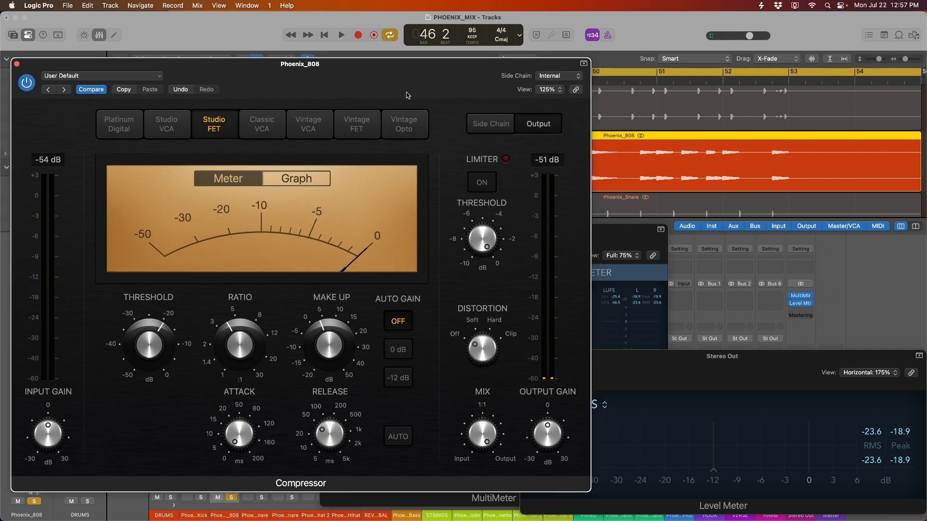
key(space)
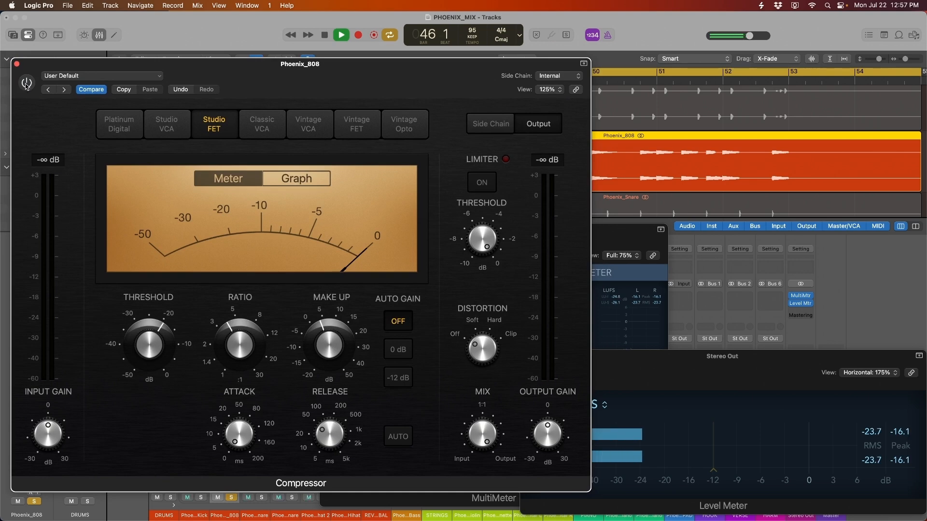
click(26, 83)
key(space)
key(space)
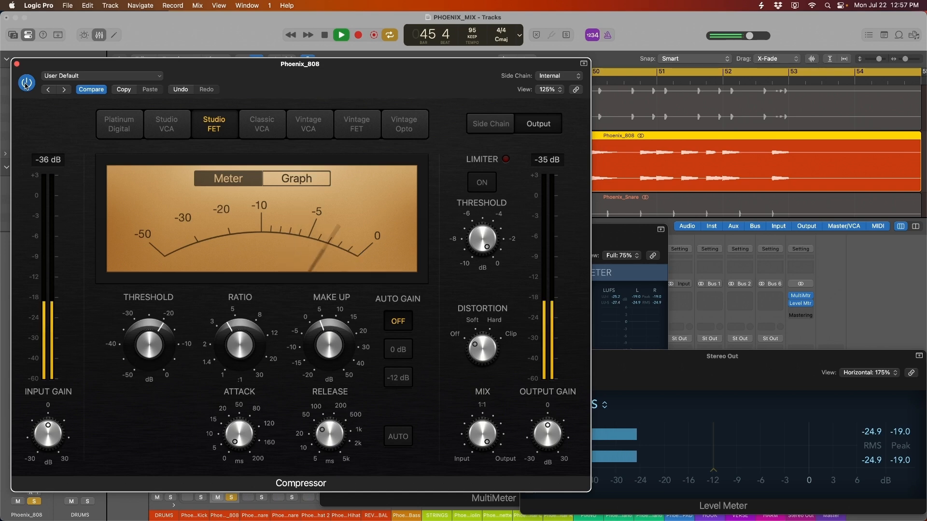
key(space)
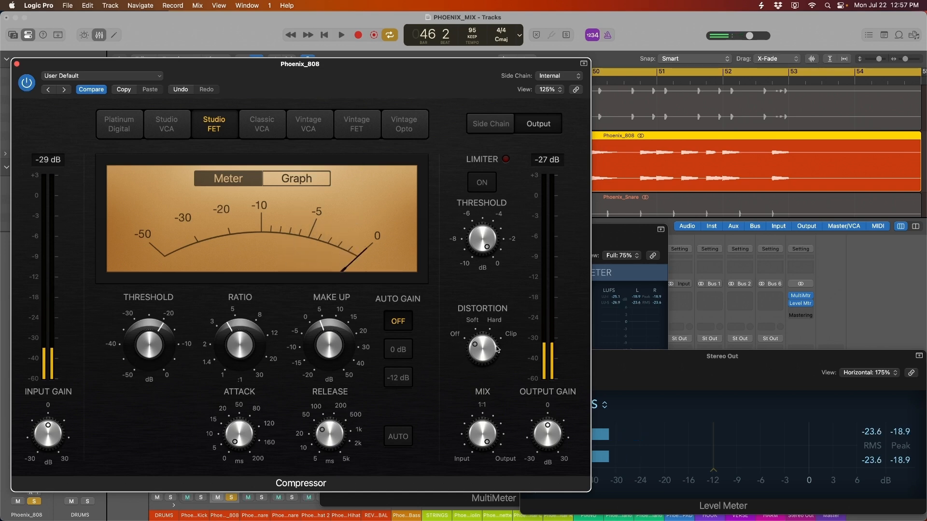
Blend the compressed 808 with its dry signal at a 42% mix by ear during playback, and close the compressor
mouse_move(478, 453)
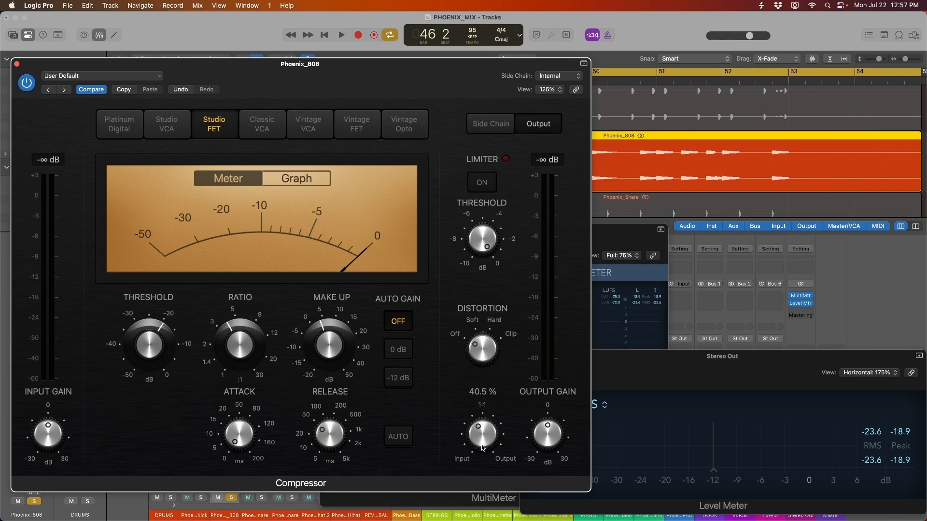
key(space)
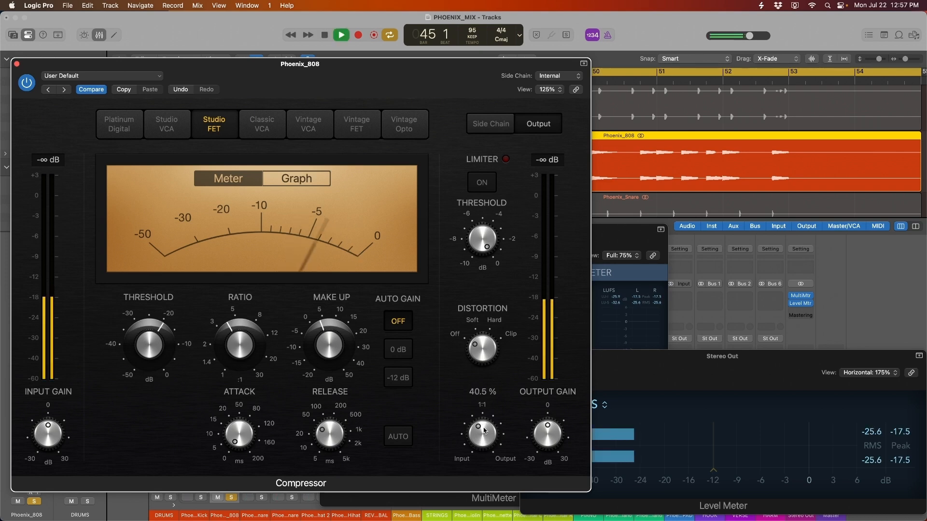
scroll(485, 428, up, 4)
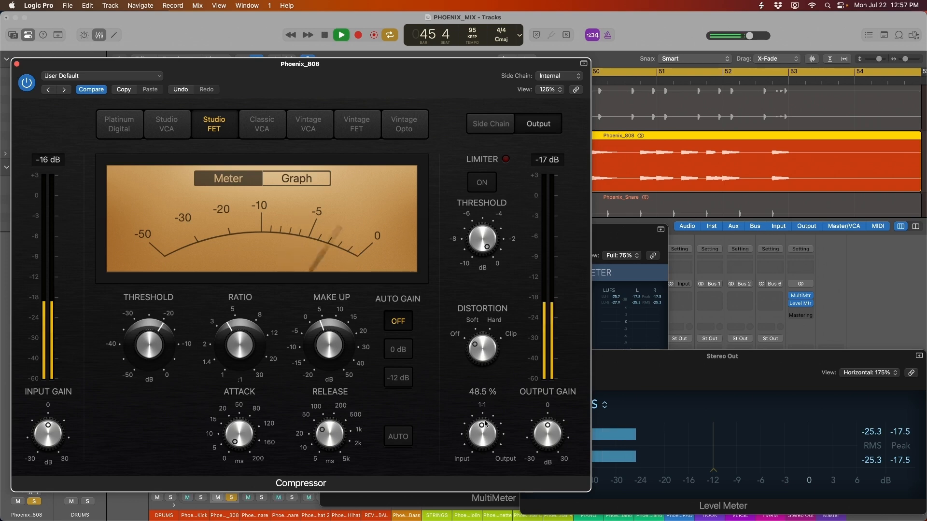
scroll(485, 431, up, 2)
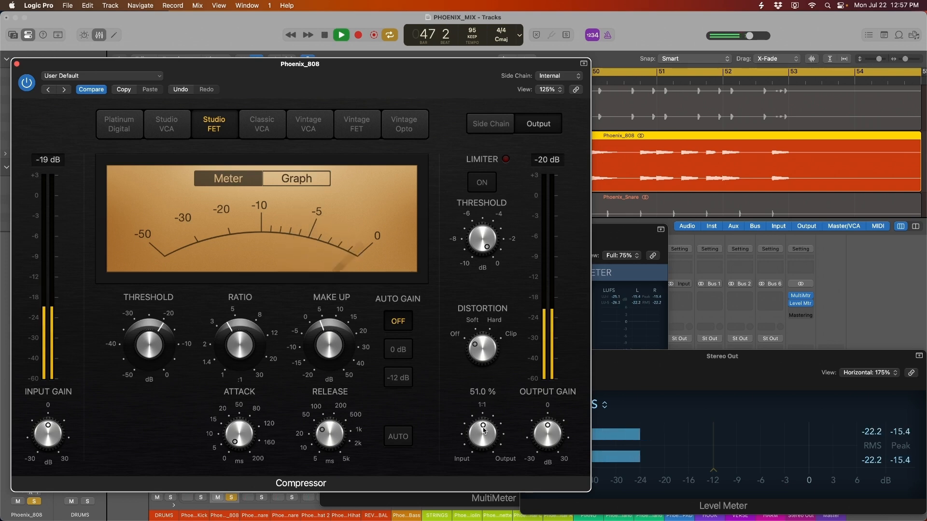
scroll(485, 431, down, 2)
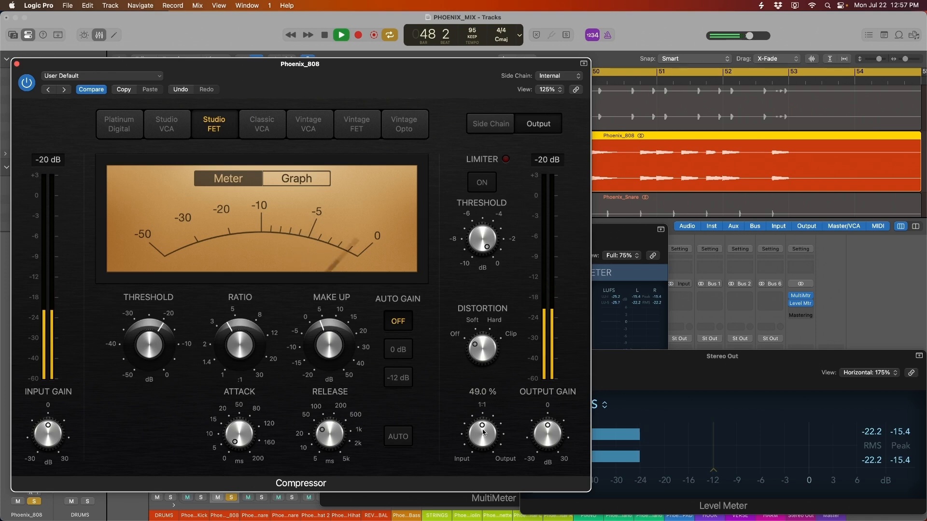
scroll(483, 435, down, 6)
scroll(483, 440, down, 1)
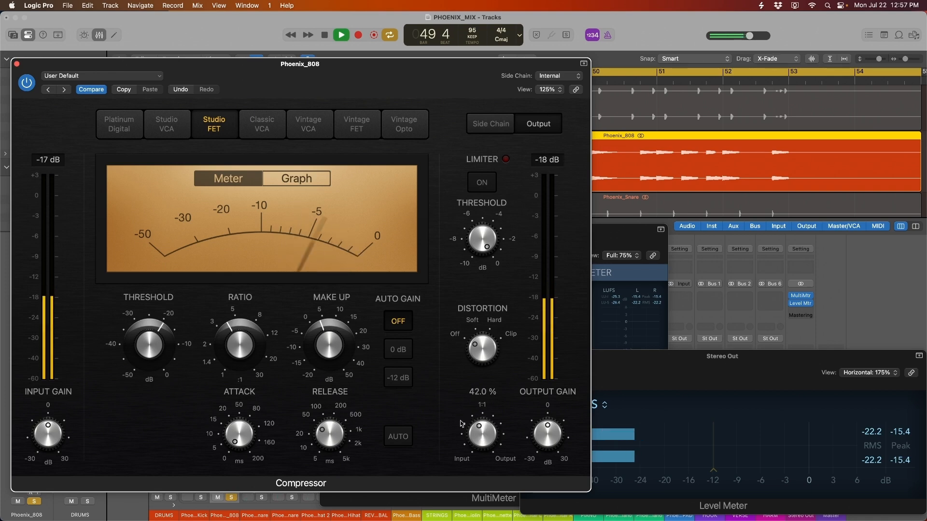
key(space)
click(17, 64)
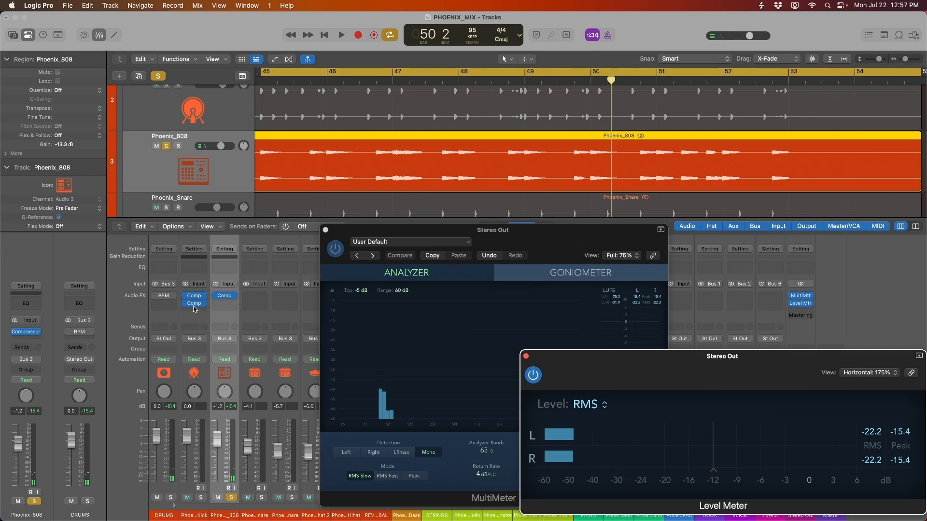
Copy the kick track's second compressor below the first one on the Phoenix_808 track and bring up its settings beside the meter
drag(222, 304, 225, 308)
click(226, 302)
drag(548, 120, 289, 49)
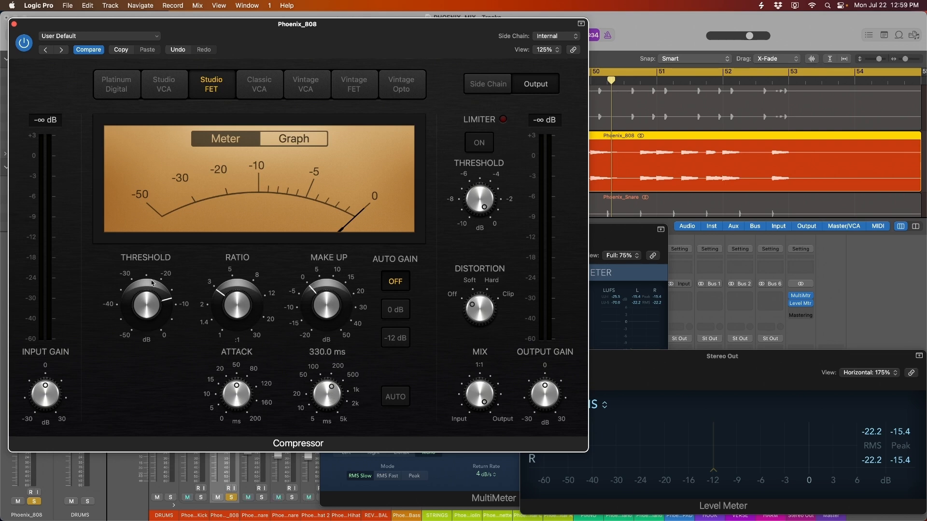
Set the second 808 compressor's threshold to -16.5 dB and ratio to 3.9:1, and shorten its attack slightly during playback
key(space)
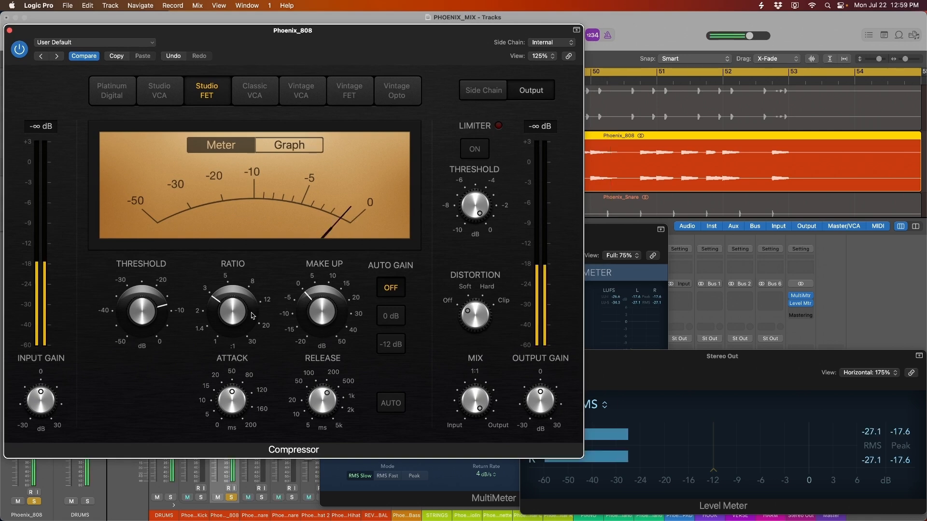
mouse_move(129, 316)
mouse_down()
mouse_move(124, 329)
mouse_move(134, 311)
mouse_up()
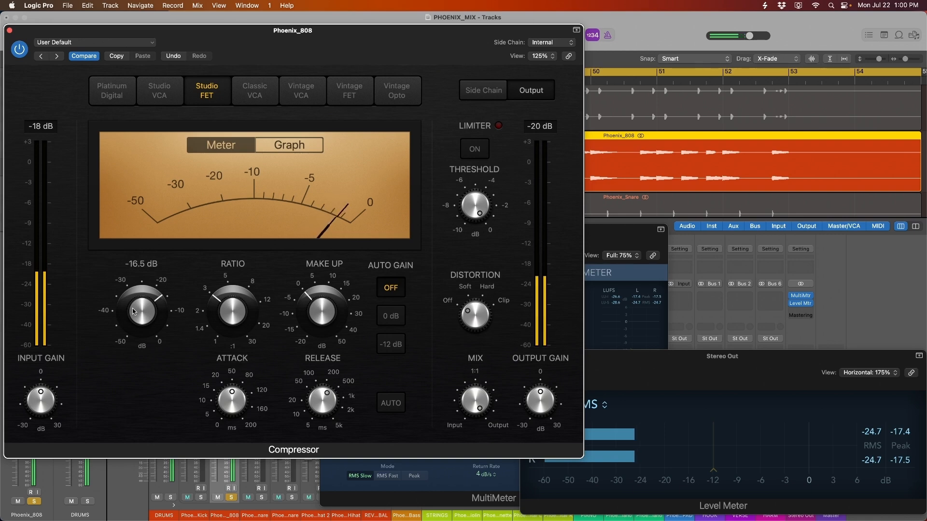
drag(233, 404, 230, 411)
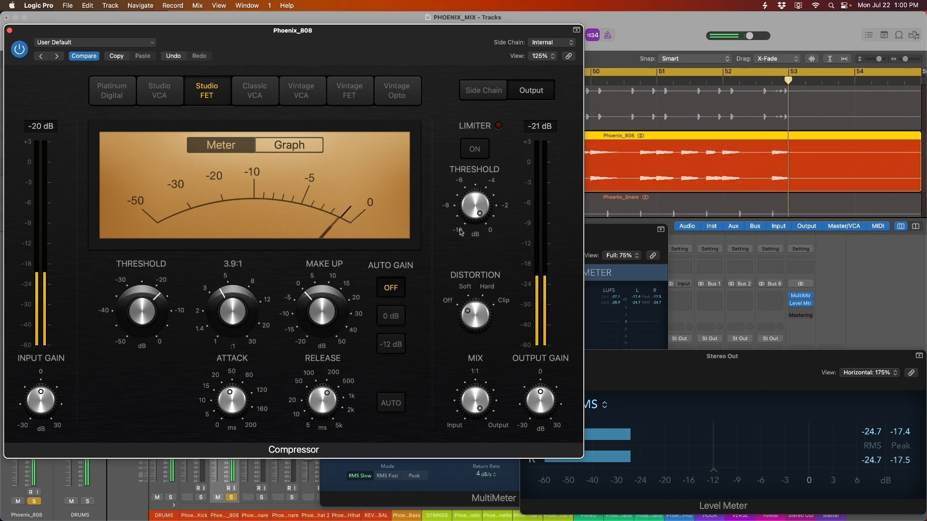
scroll(652, 128, down, 5)
scroll(652, 128, left, 4)
scroll(652, 128, left, 1)
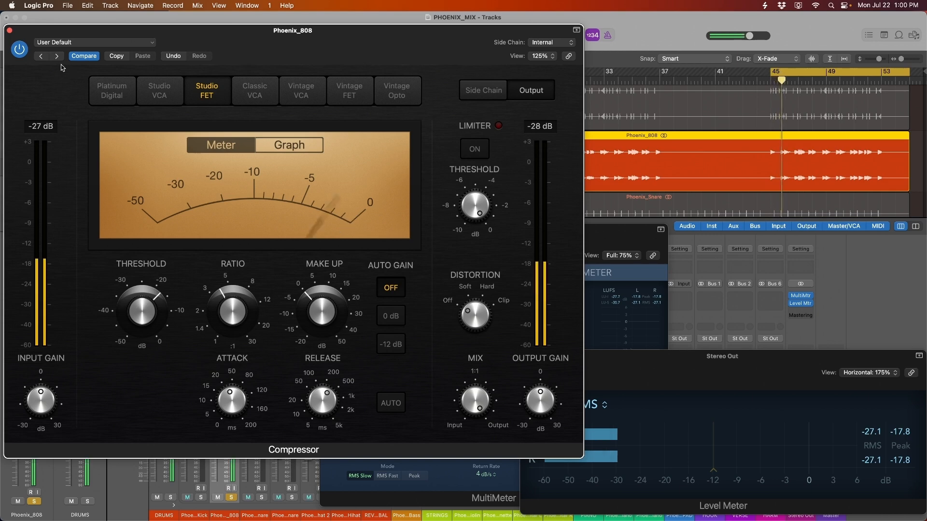
Measure the 808 with the second compressor bypassed, re-enable it, raise its make-up gain to match that level, and stop playback
drag(13, 31, 15, 20)
click(876, 436)
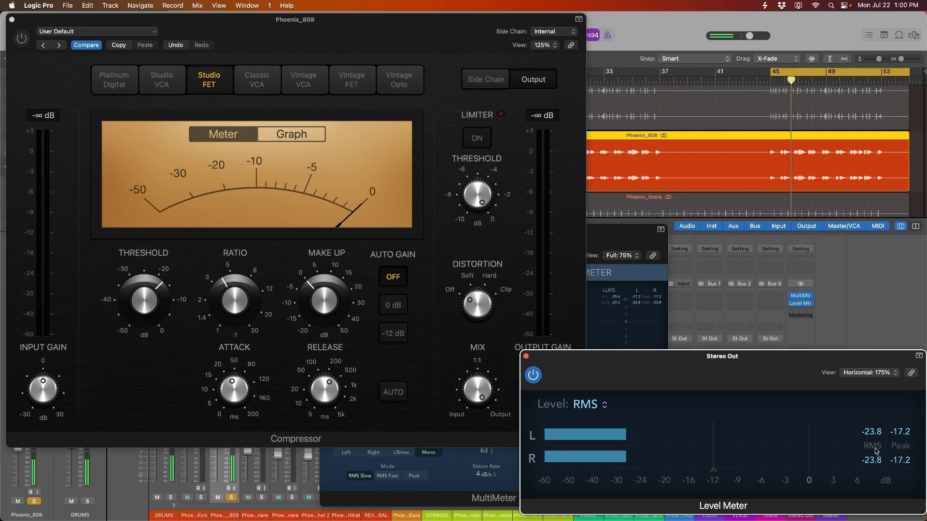
click(26, 44)
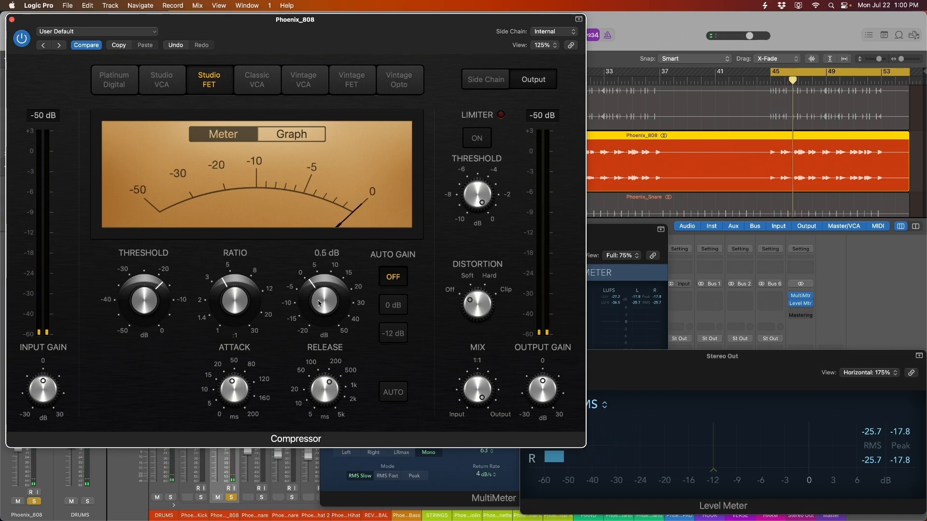
drag(318, 299, 319, 299)
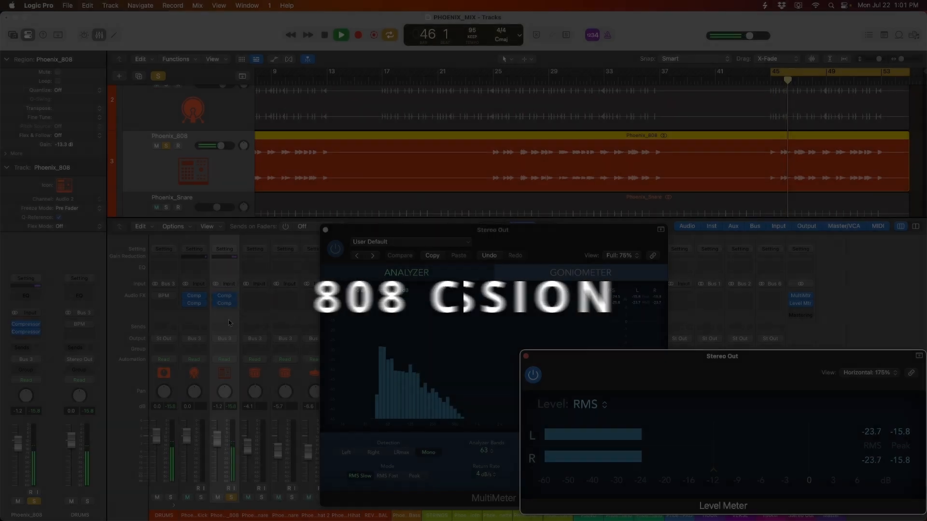
key(space)
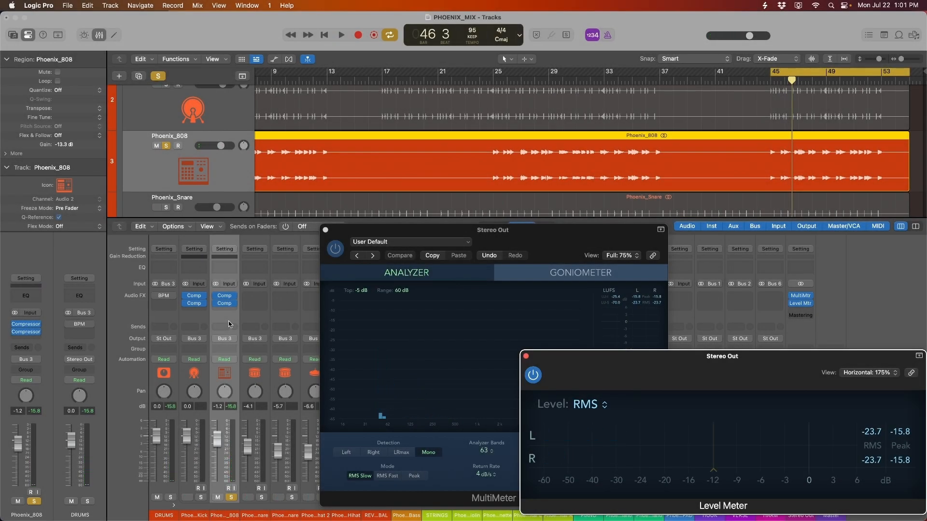
Unsolo the 808 track and cut a short, nearly silent stretch out of its region just before bar 46, beat 3
click(166, 146)
scroll(204, 176, down, 3)
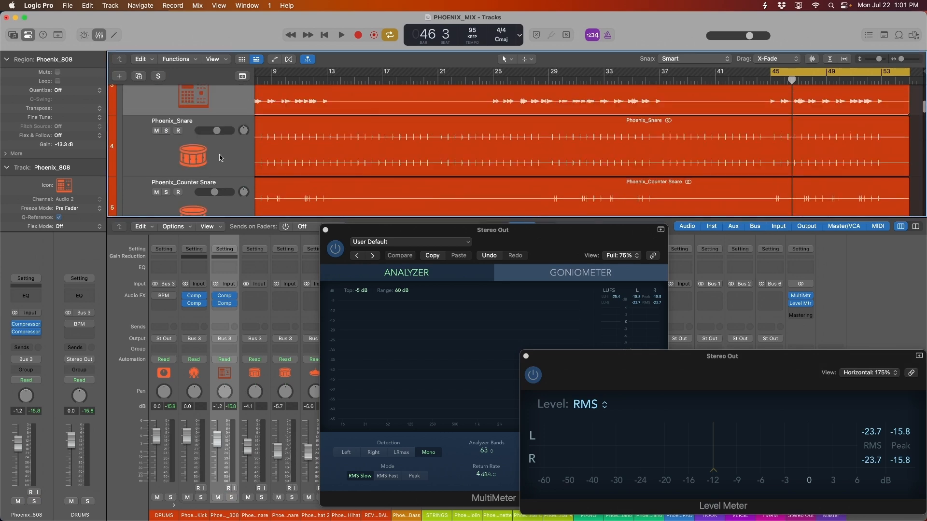
click(281, 143)
scroll(283, 202, up, 2)
scroll(770, 130, up, 5)
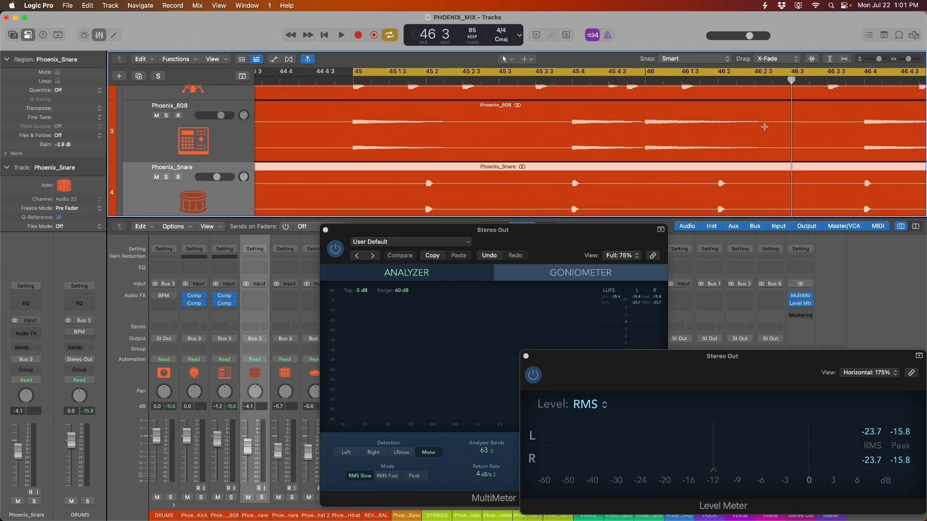
drag(757, 127, 781, 130)
key(Delete)
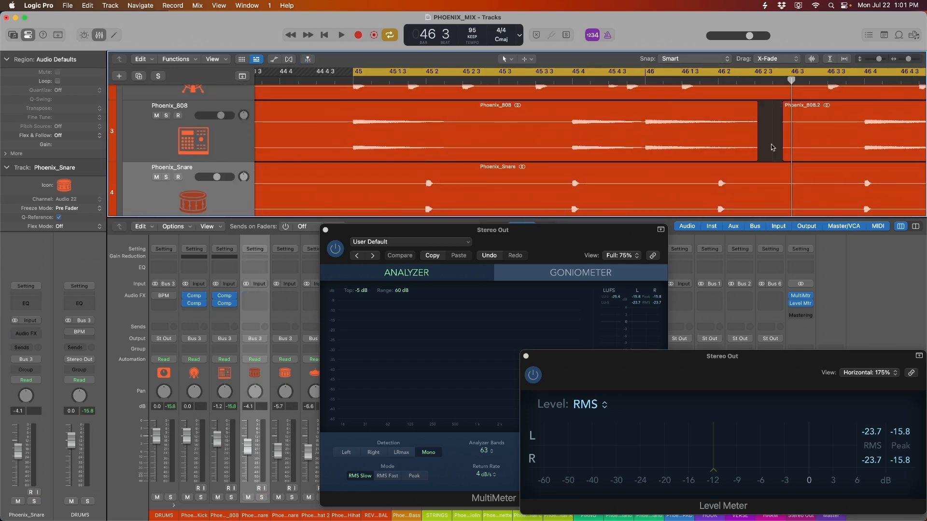
Choose the Fade Tool as the alternate tool and add a short fade-out where the 808 region ends at the gap
click(527, 59)
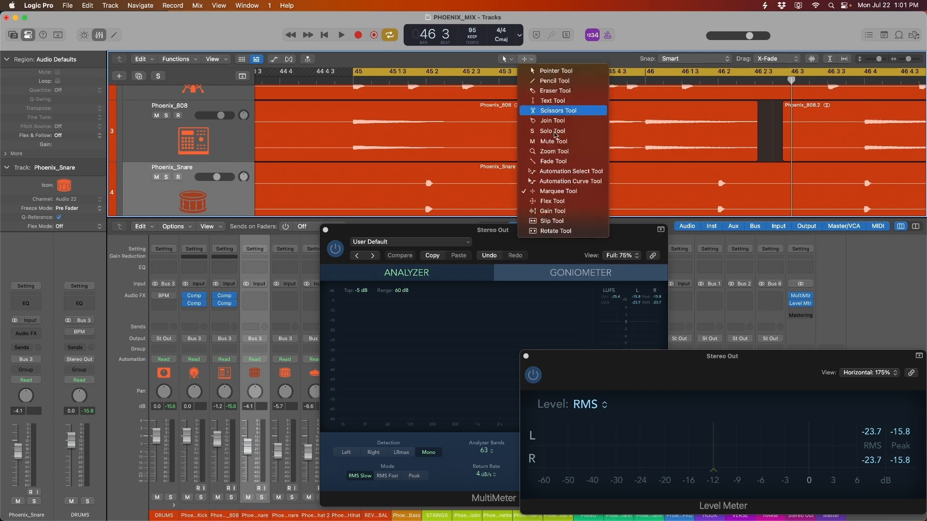
click(555, 166)
click(756, 127)
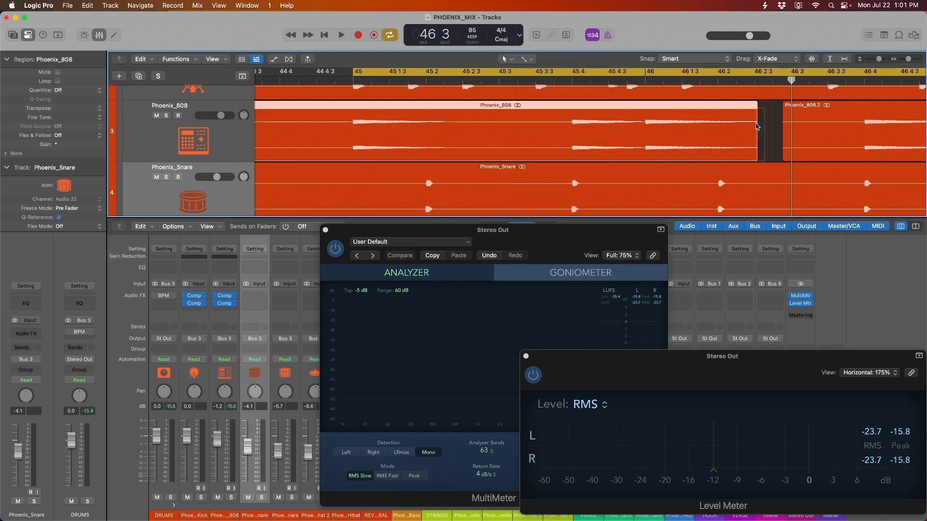
Play around the gap from bar 46 and solo the 808 track to hear the edit
click(648, 71)
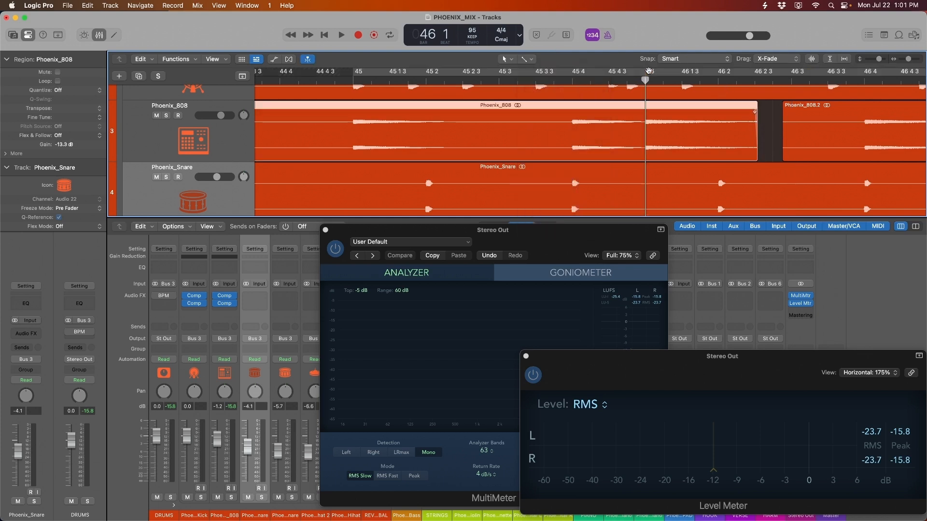
key(space)
key(s)
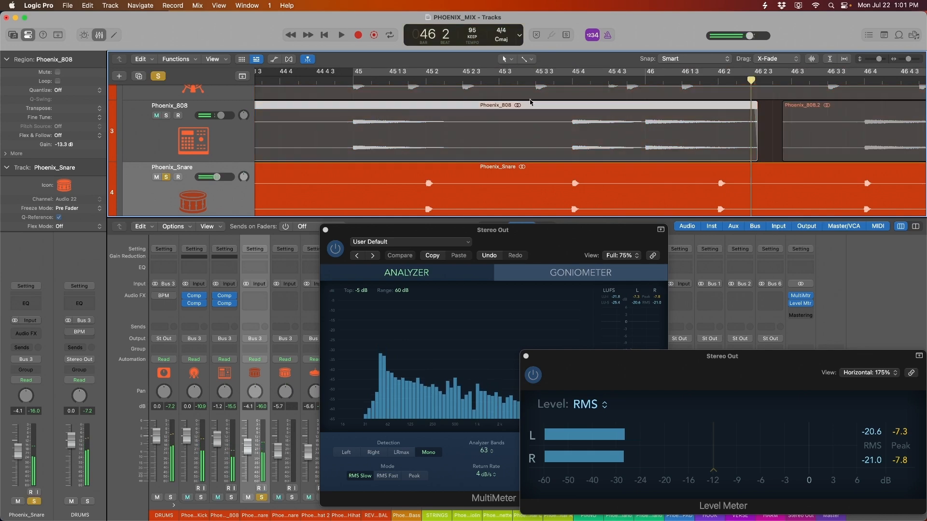
key(s)
key(Up)
key(s)
click(672, 80)
key(space)
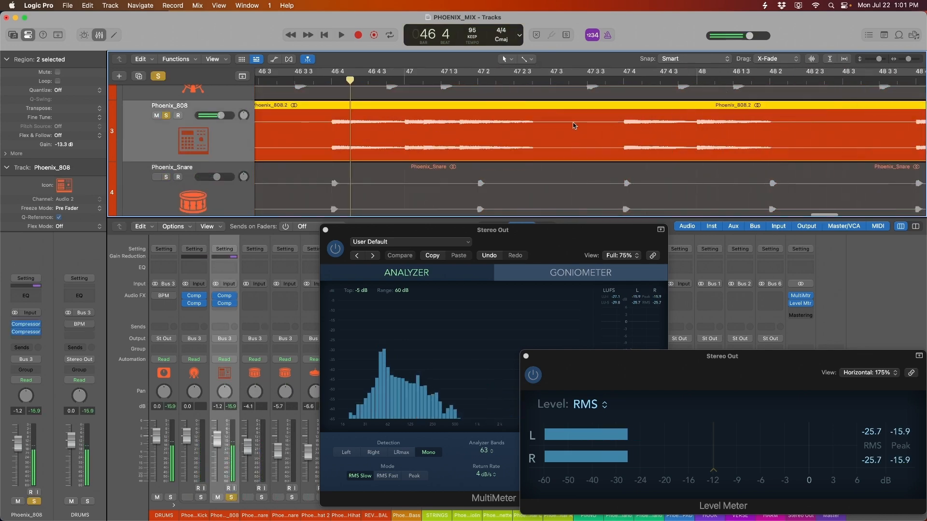
key(space)
Restore the Marquee Tool as the alternate tool and bring the selected Phoenix_Snare track into view with solo off
click(526, 59)
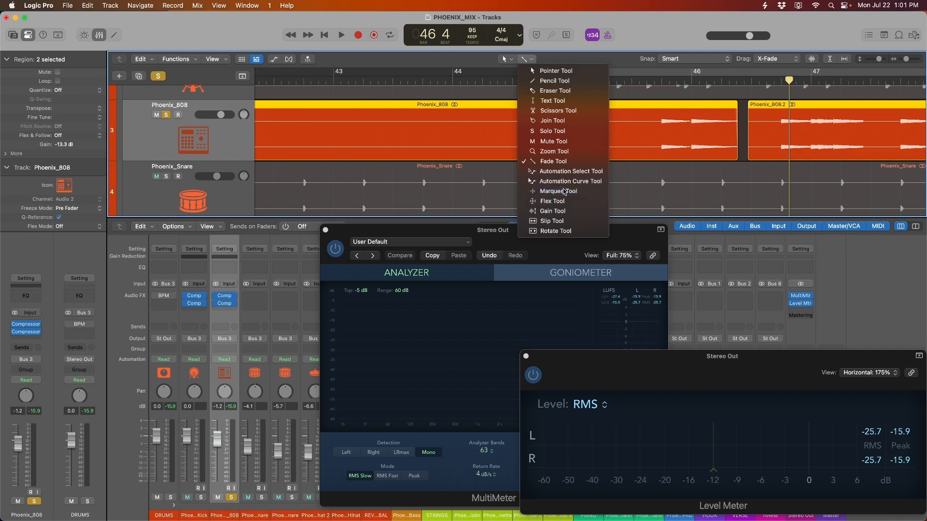
click(564, 192)
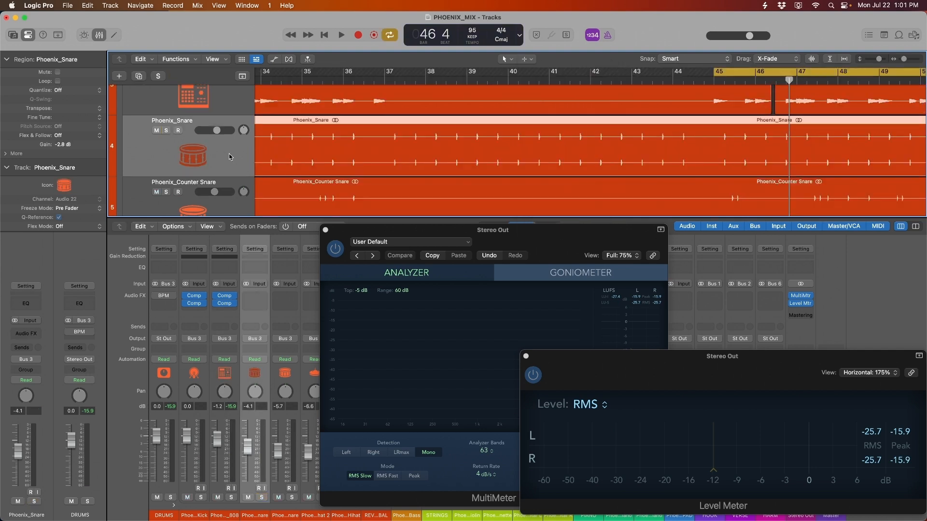
scroll(228, 154, down, 1)
scroll(229, 155, up, 1)
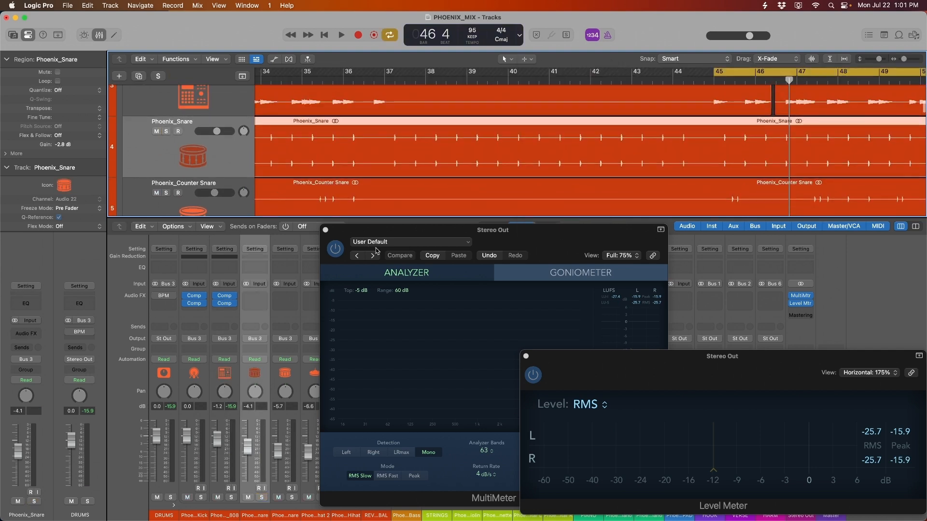
Uncover the channel strips, copy two compressors onto the Phoenix_Snare channel, and open the first one's settings
drag(337, 232, 537, 179)
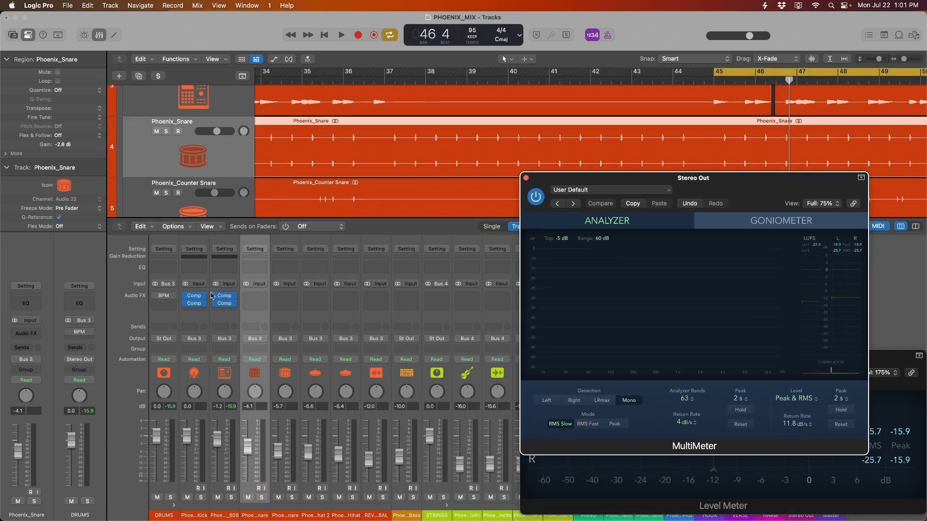
drag(248, 295, 248, 296)
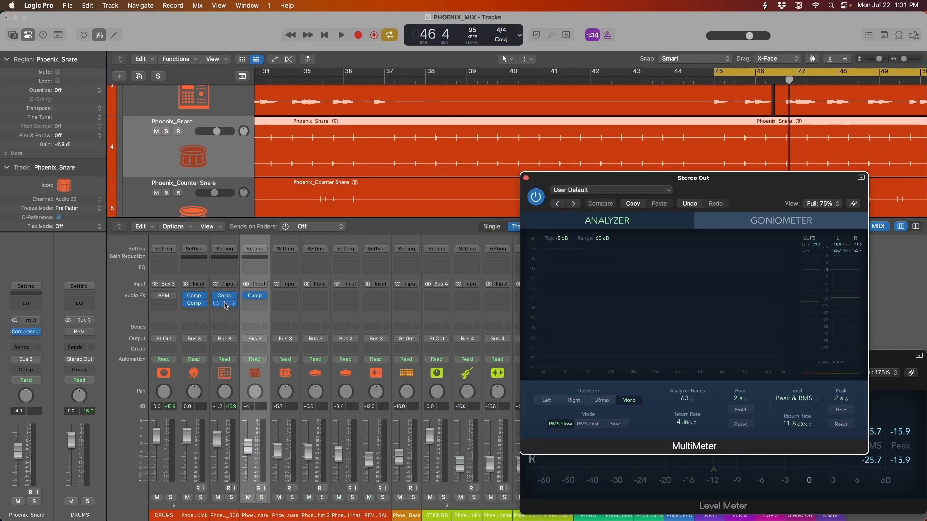
click(255, 295)
drag(584, 96, 323, 60)
Set the first snare compressor's ratio to about 3:1 and threshold to about -10 dB during soloed playback
key(space)
drag(256, 338, 256, 347)
mouse_move(164, 325)
mouse_down()
mouse_move(162, 309)
mouse_move(166, 332)
mouse_up()
drag(731, 189, 764, 213)
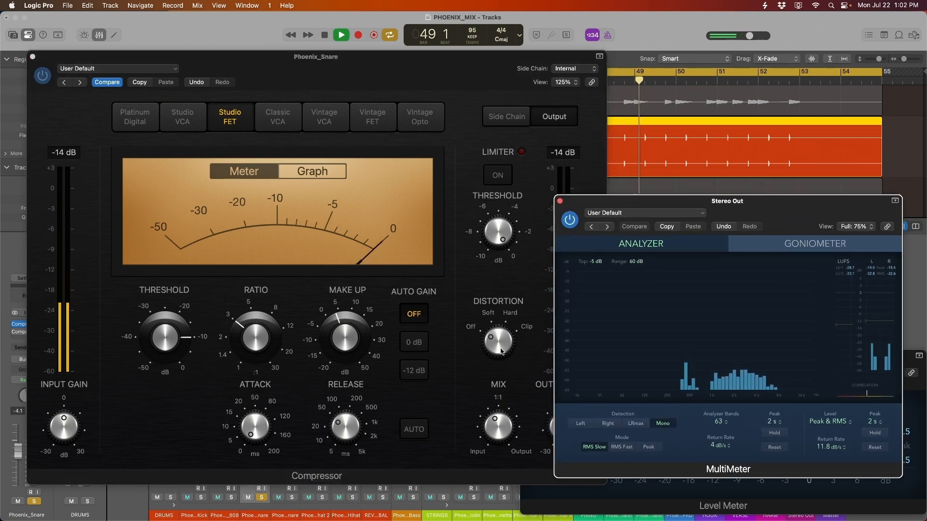
drag(346, 204, 333, 208)
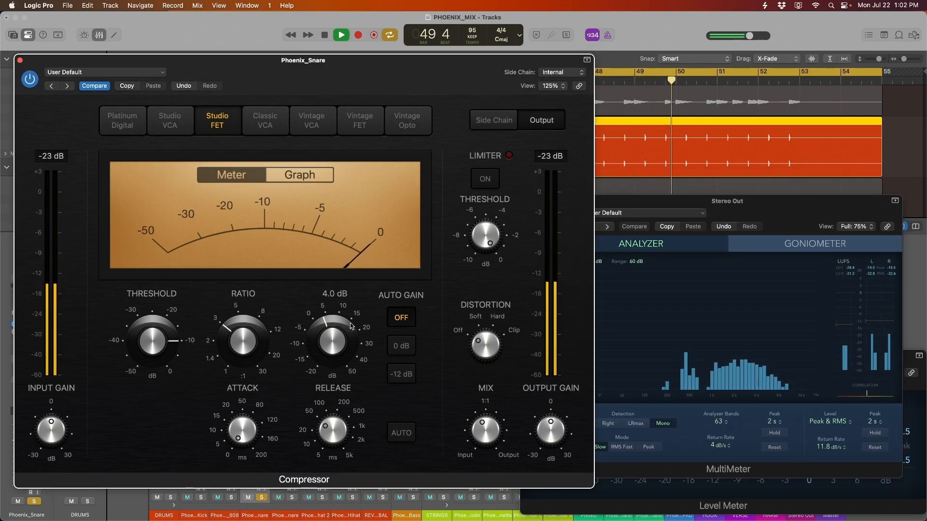
Measure the soloed snare's RMS level with the first compressor active and again with it bypassed
key(space)
key(space)
drag(734, 204, 627, 131)
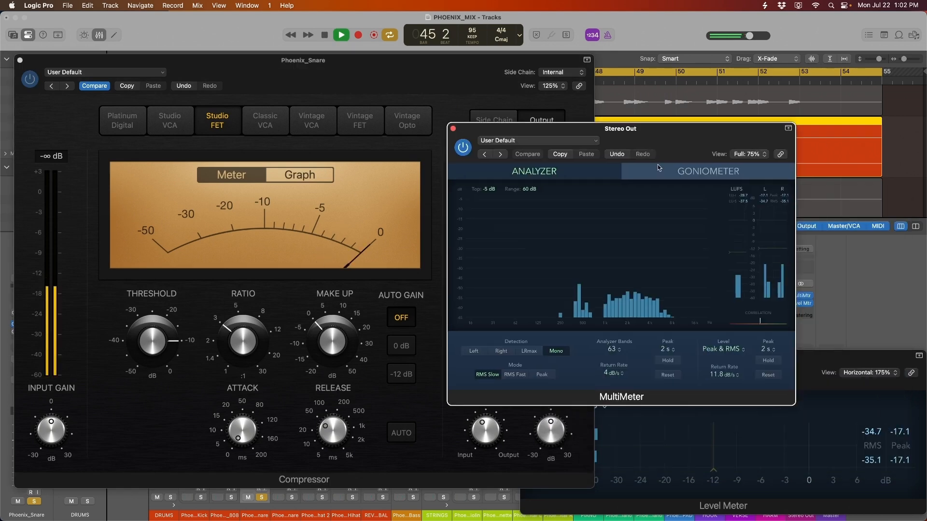
click(815, 368)
key(space)
click(29, 79)
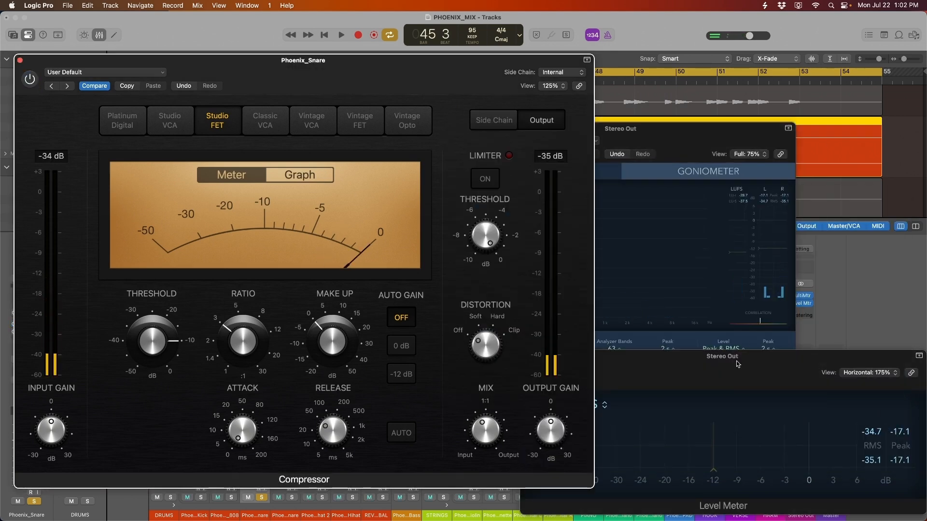
click(734, 358)
key(space)
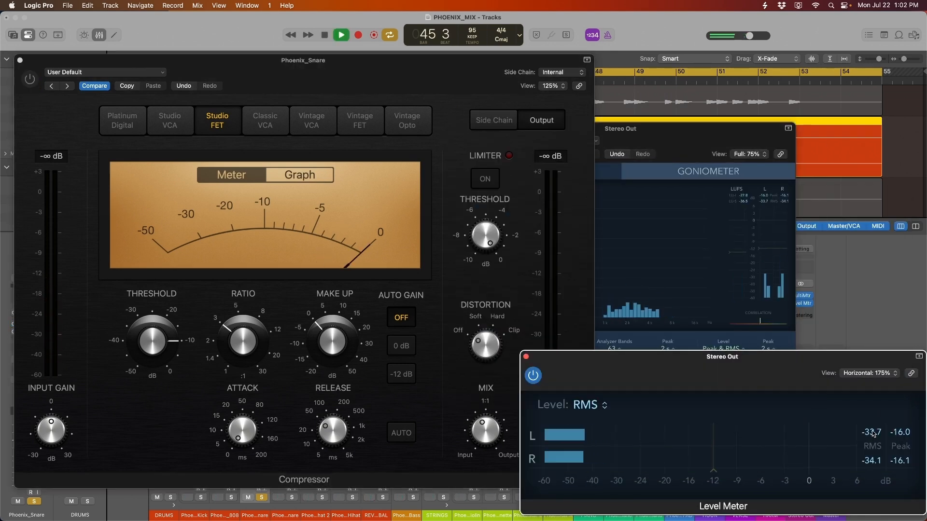
key(space)
Re-enable the first snare compressor, raise its make-up gain slightly to match the bypassed level, and close its settings
click(153, 161)
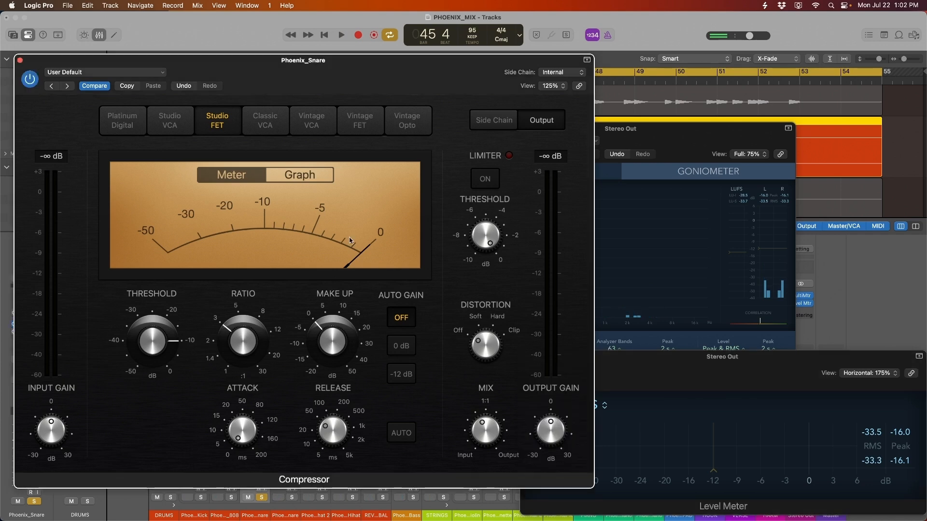
click(737, 359)
key(space)
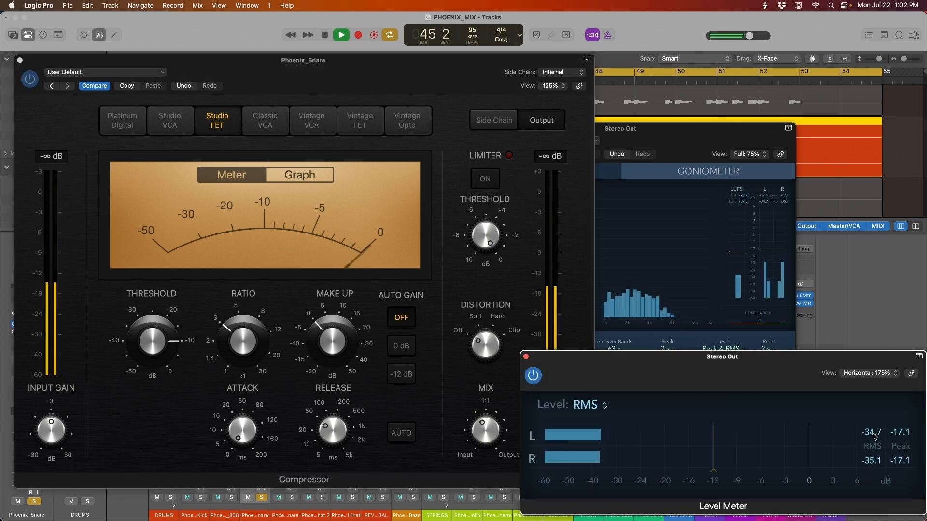
key(space)
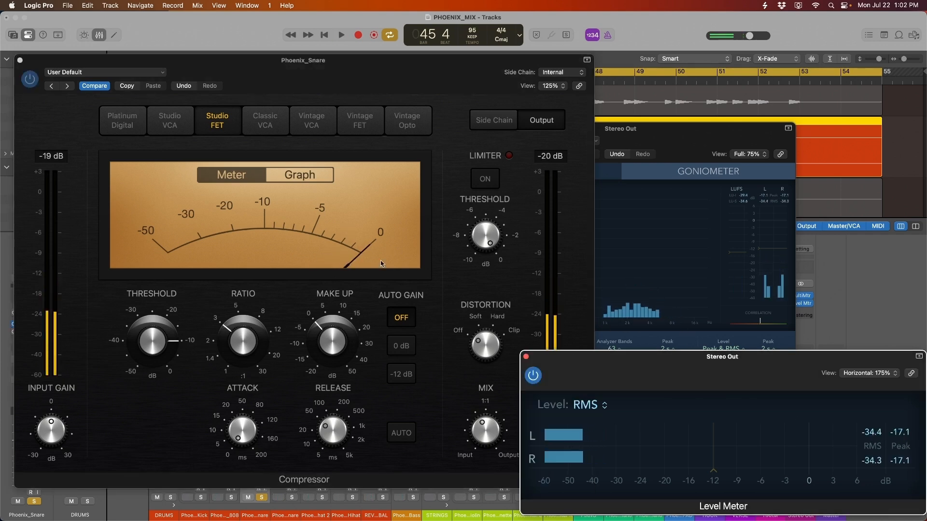
click(323, 340)
key(space)
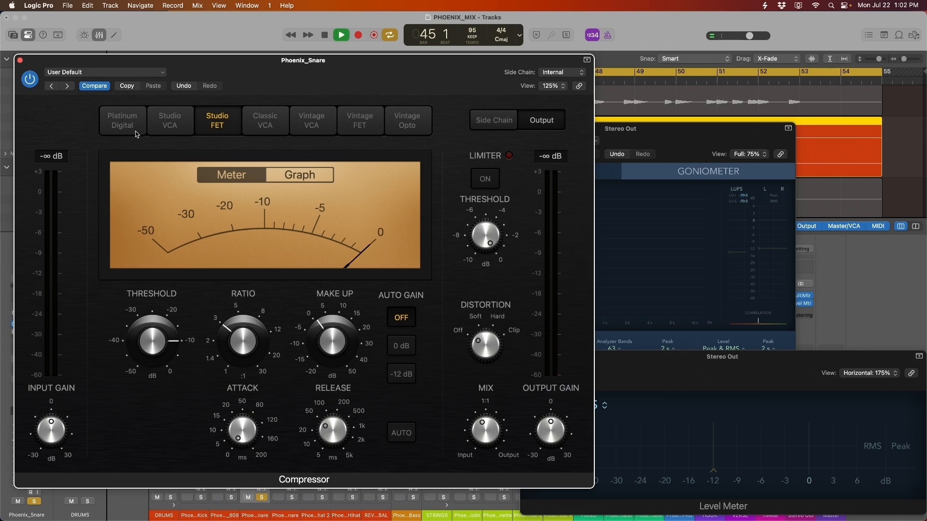
key(space)
click(20, 61)
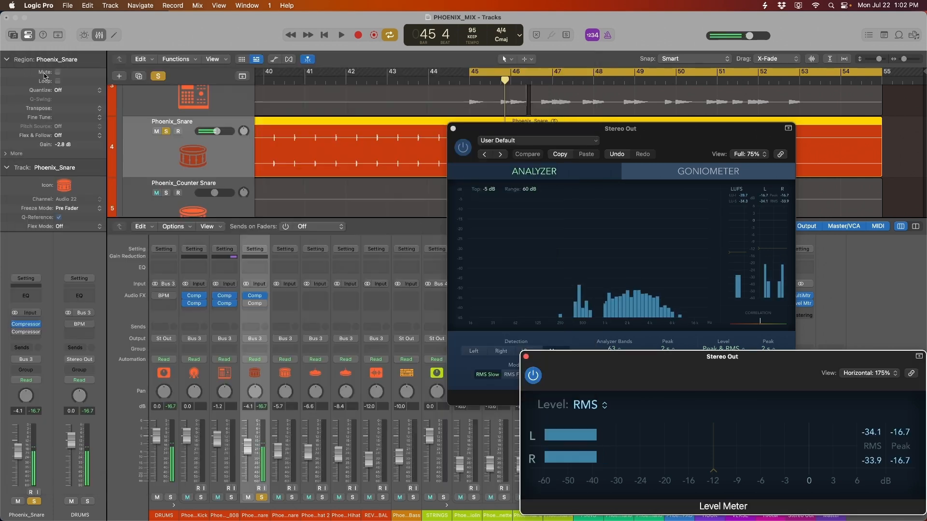
Open and enable the snare's second compressor and lower its threshold to about -16 dB during playback
click(255, 303)
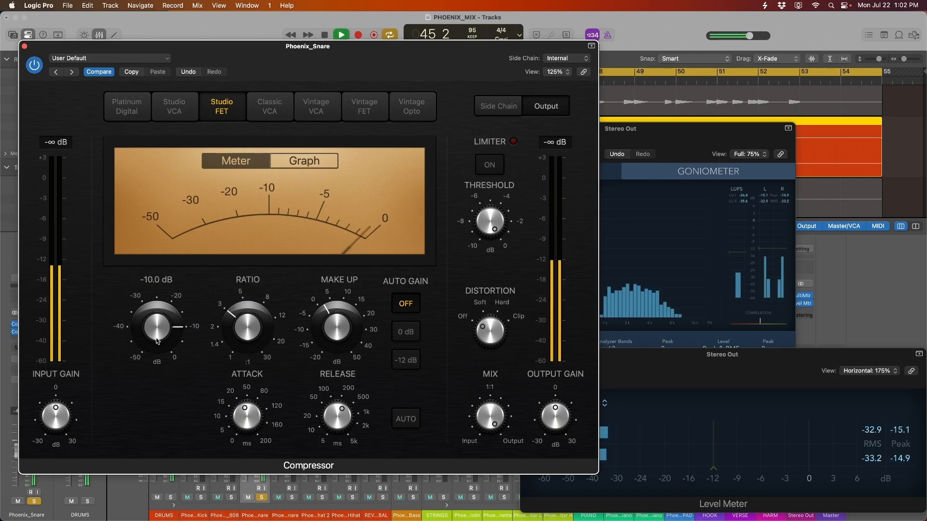
drag(158, 342, 159, 357)
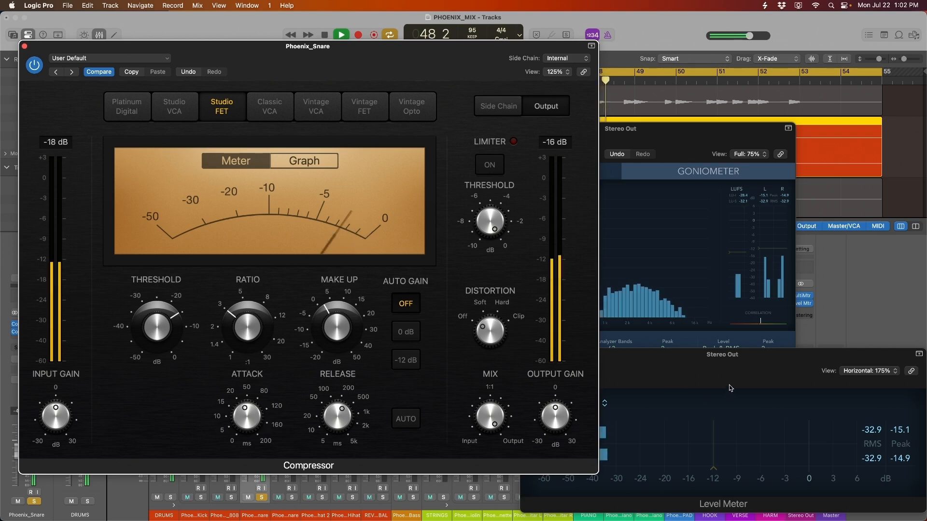
Compare the snare's RMS level with the second compressor bypassed and re-enabled, and close the compressor
click(873, 436)
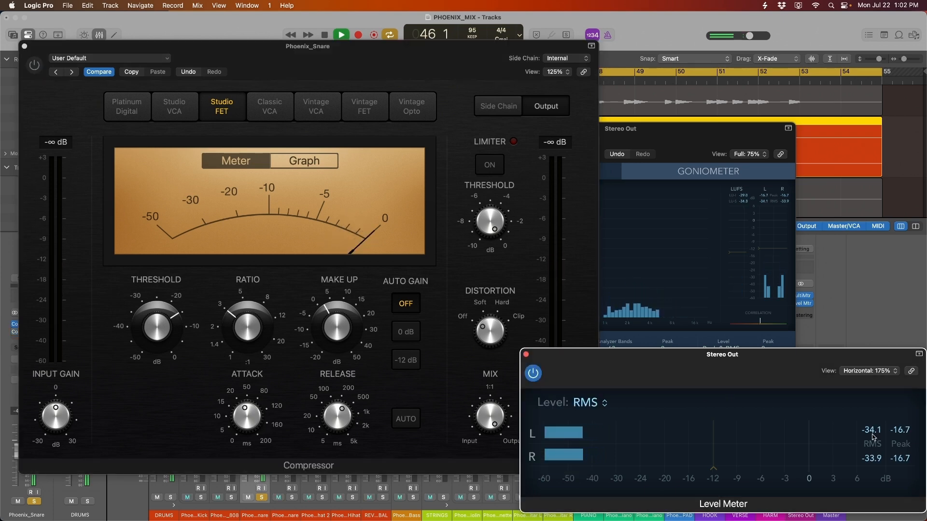
key(space)
click(34, 65)
key(space)
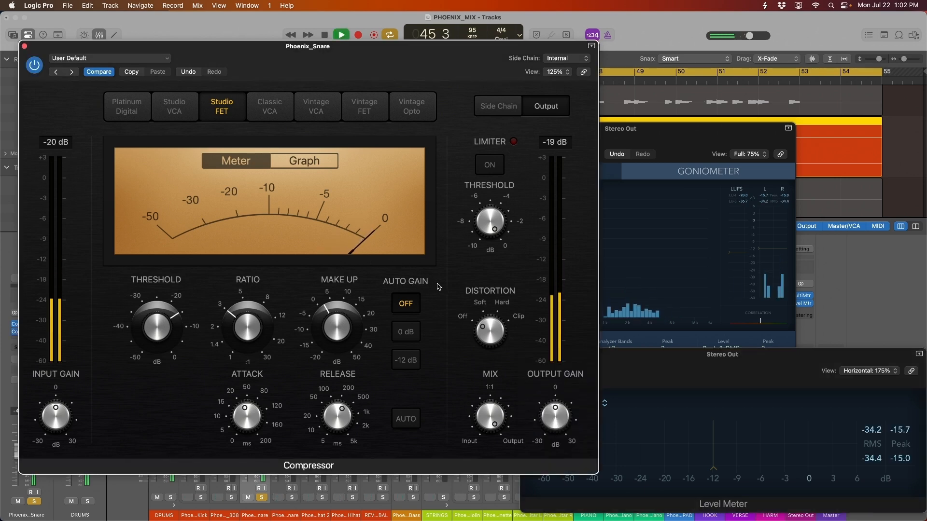
key(space)
key(space)
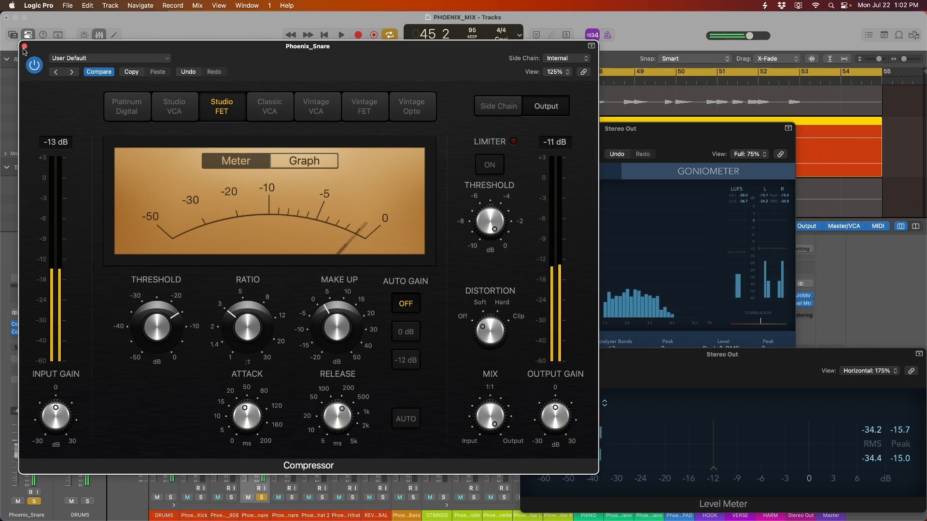
key(space)
key(super+w)
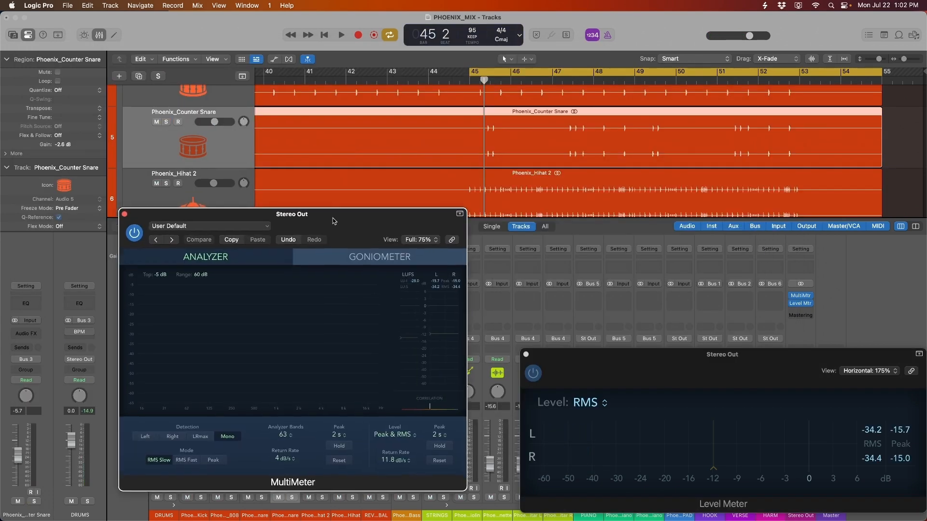
Move the MultiMeter clear of the drum channel strips and play the full mix from bar 45
drag(331, 219, 728, 221)
scroll(571, 140, down, 2)
key(space)
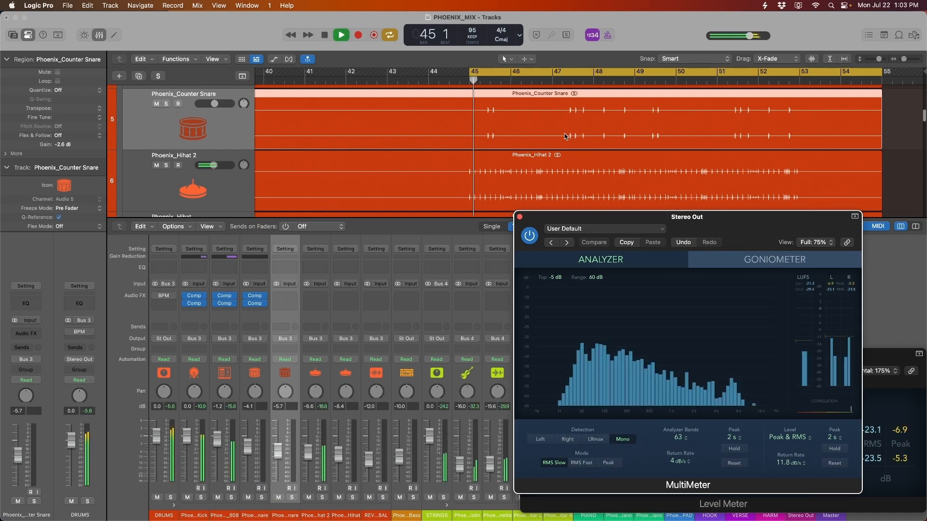
key(space)
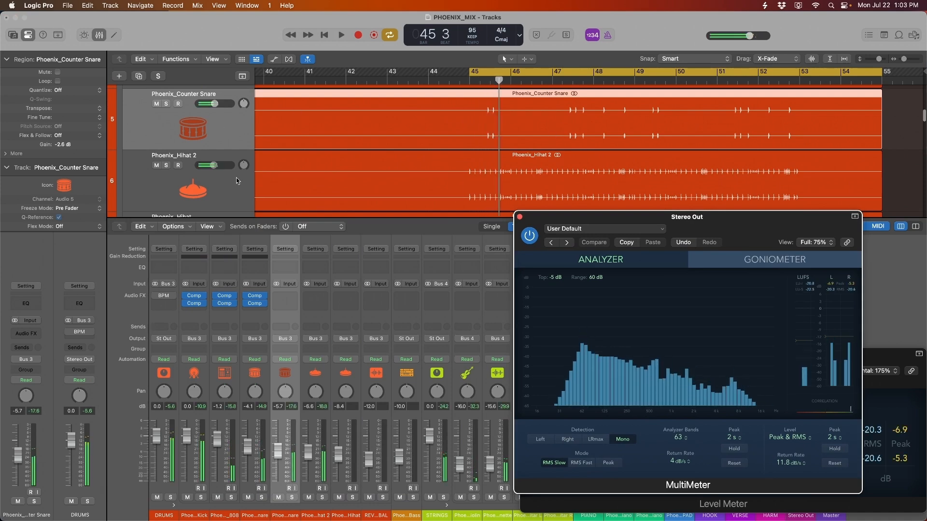
Copy the snare's two compressors to the Phoenix_Counter Snare channel and check the first one during playback
click(219, 130)
drag(254, 296, 284, 303)
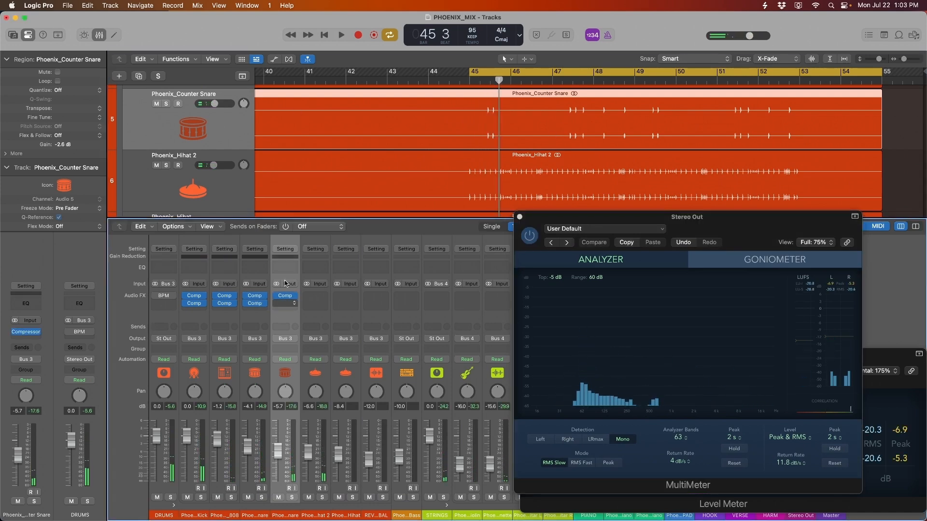
click(286, 295)
drag(456, 104, 293, 49)
key(space)
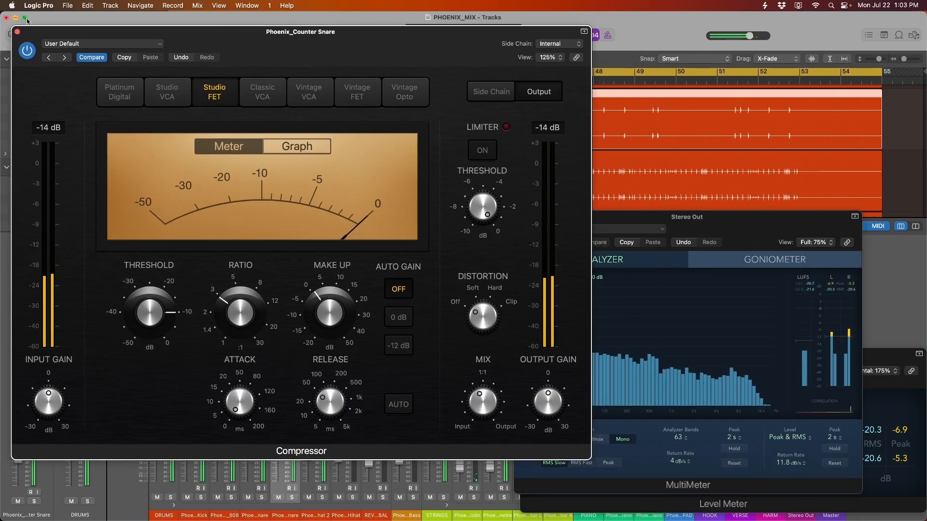
key(super+w)
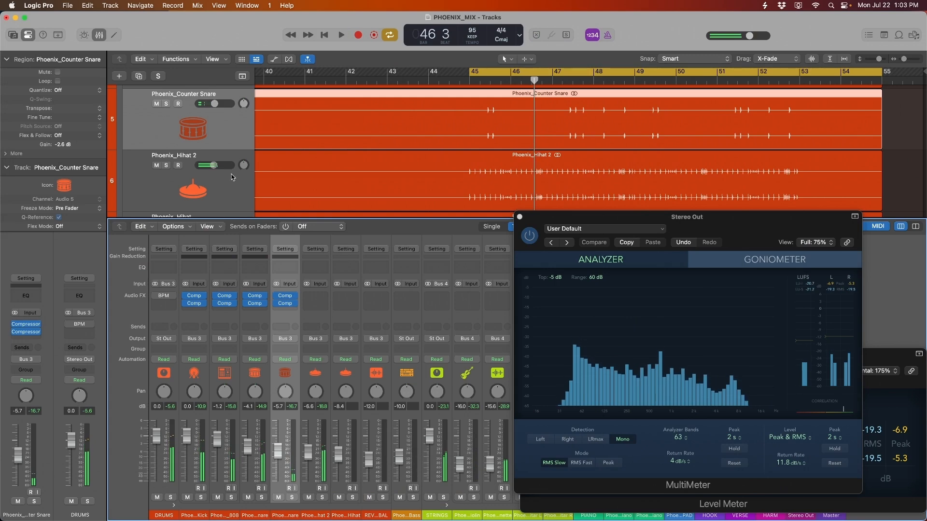
Select the Phoenix_Hihat 2 track and play it in solo
key(space)
click(227, 166)
key(s)
key(space)
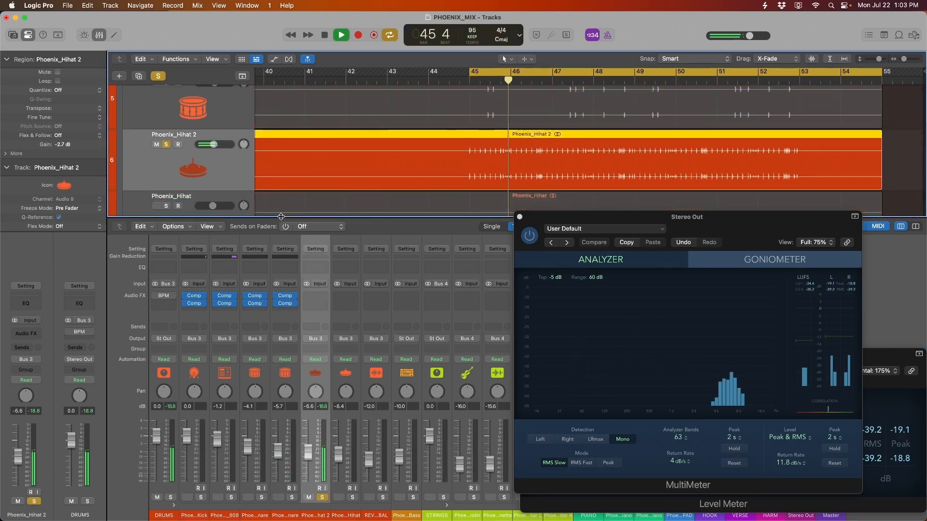
Stop playback and examine the Phoenix_Hihat 2 waveform's transients up close and across the whole section
key(space)
key(super+Right)
key(super+Right)
key(super+Right)
key(super+Right)
key(super+Right)
key(super+Right)
key(super+Right)
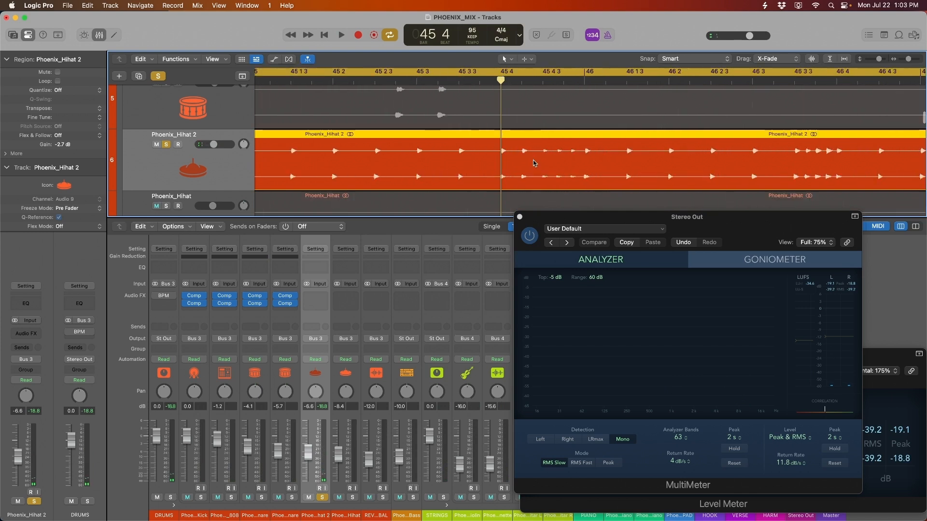
key(super+Left)
key(super+Left)
key(super+Left)
key(super+Left)
key(super+Left)
key(super+Left)
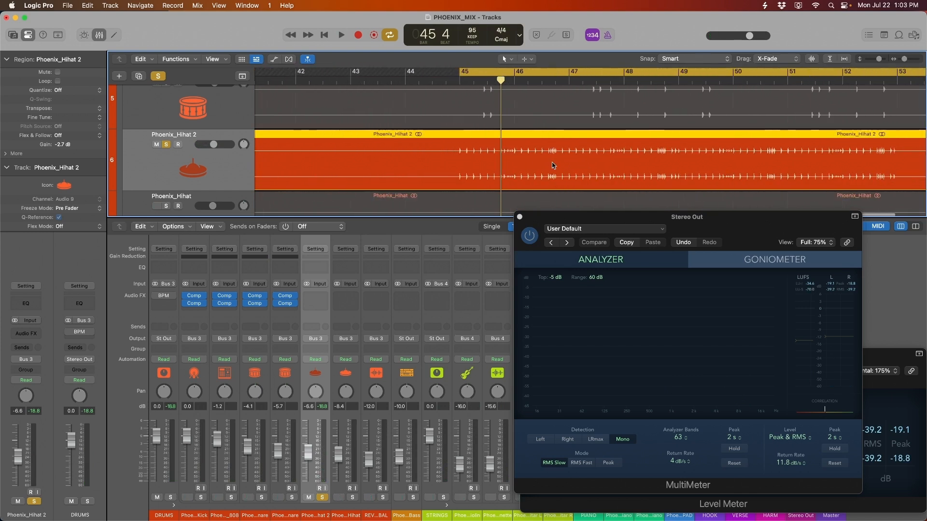
Copy the counter snare's first compressor to the Phoenix_Hihat 2 channel and move its window clear of the meters
drag(286, 295, 315, 295)
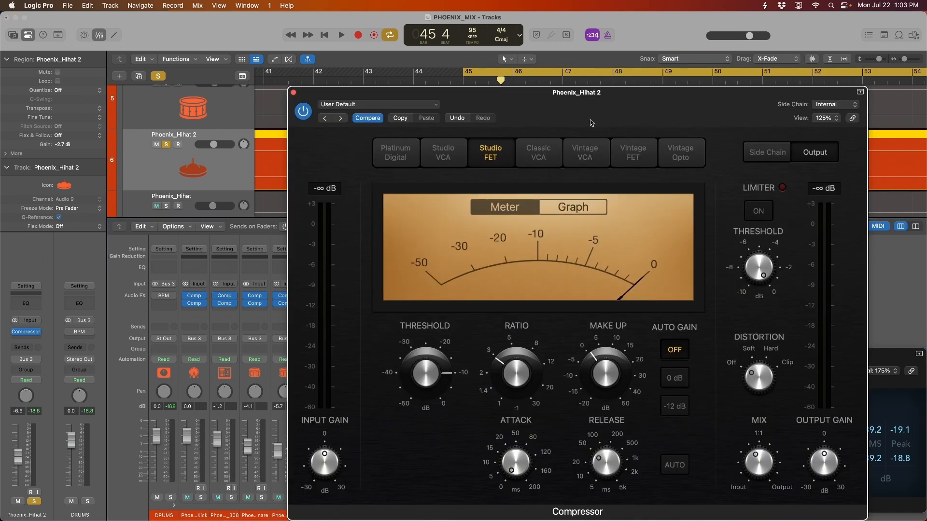
drag(507, 114, 333, 108)
drag(424, 92, 367, 90)
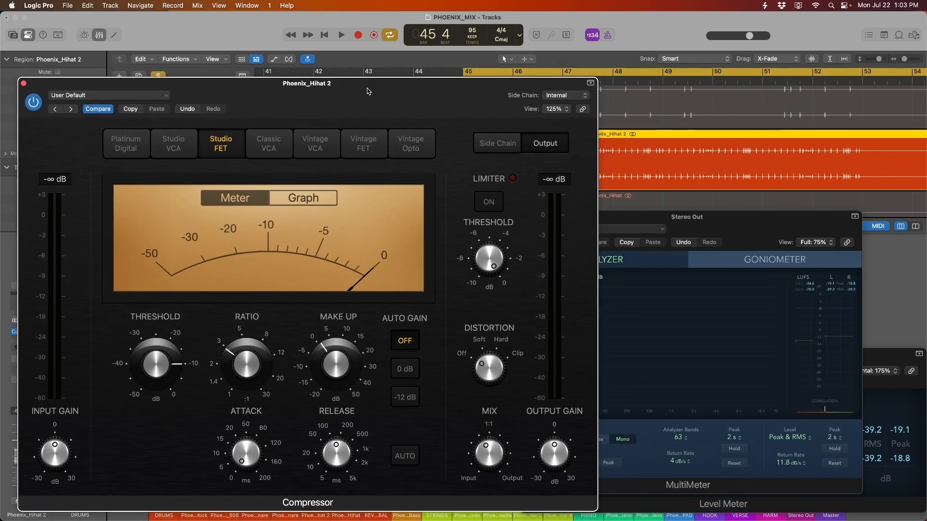
Set the Phoenix_Hihat 2 compressor's threshold to -9.0 dB, adjusting it during solo playback
drag(146, 338, 153, 382)
mouse_move(241, 359)
key(space)
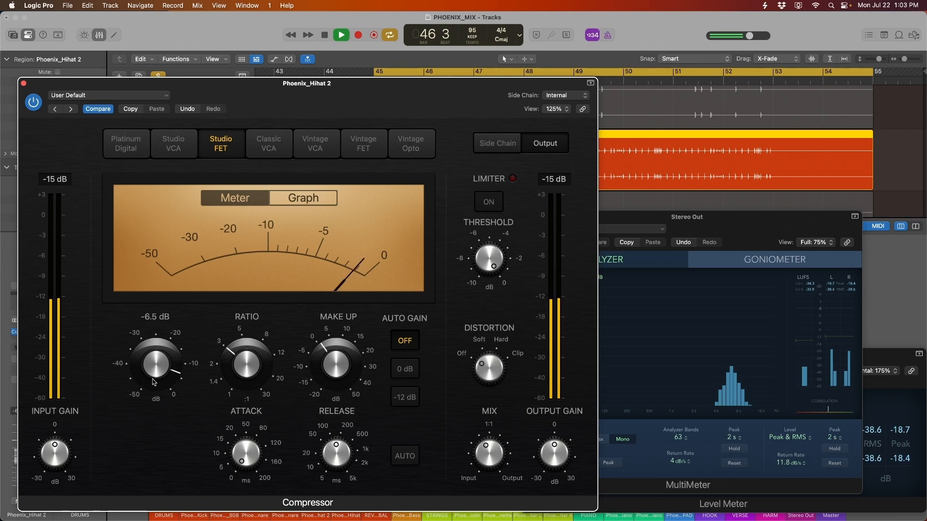
drag(466, 99, 426, 98)
drag(169, 357, 169, 367)
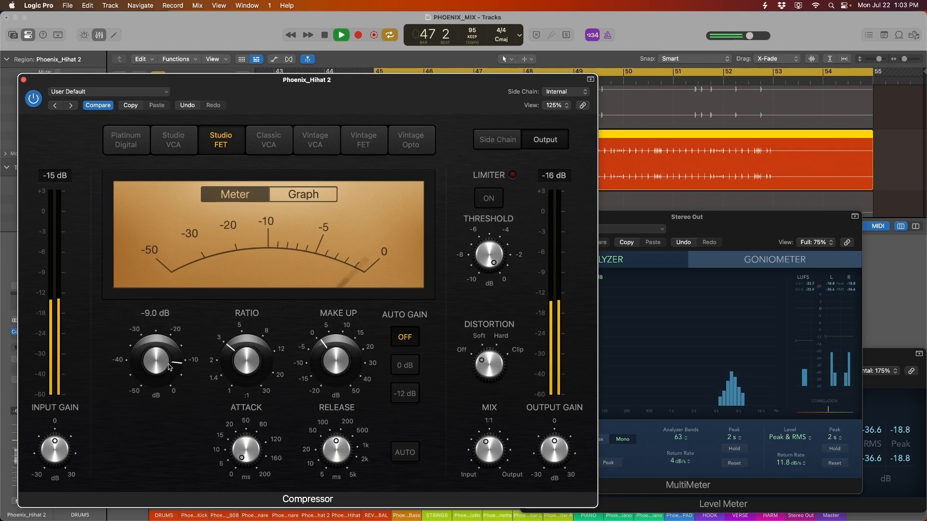
Replay the soloed hi-hat to check its gain reduction and close the compressor
key(space)
mouse_move(413, 101)
mouse_down()
mouse_move(420, 106)
mouse_move(421, 94)
mouse_up()
key(space)
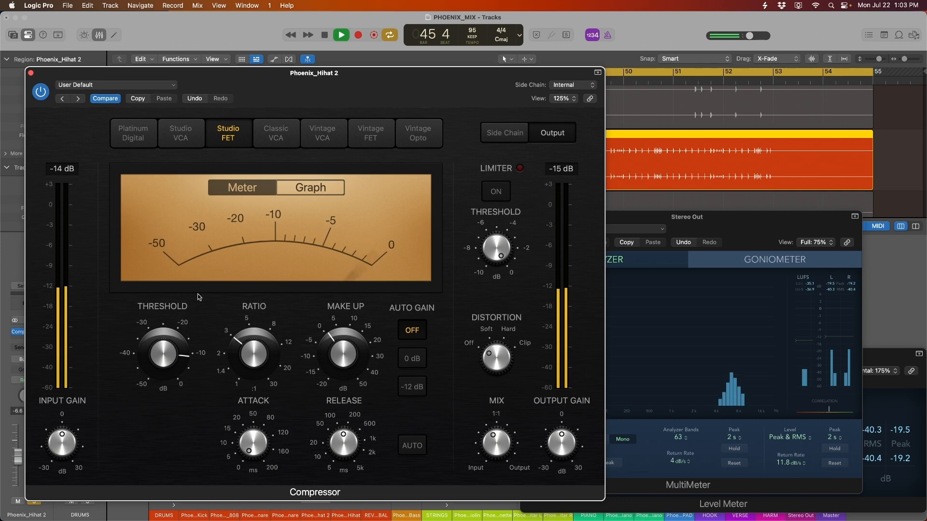
key(space)
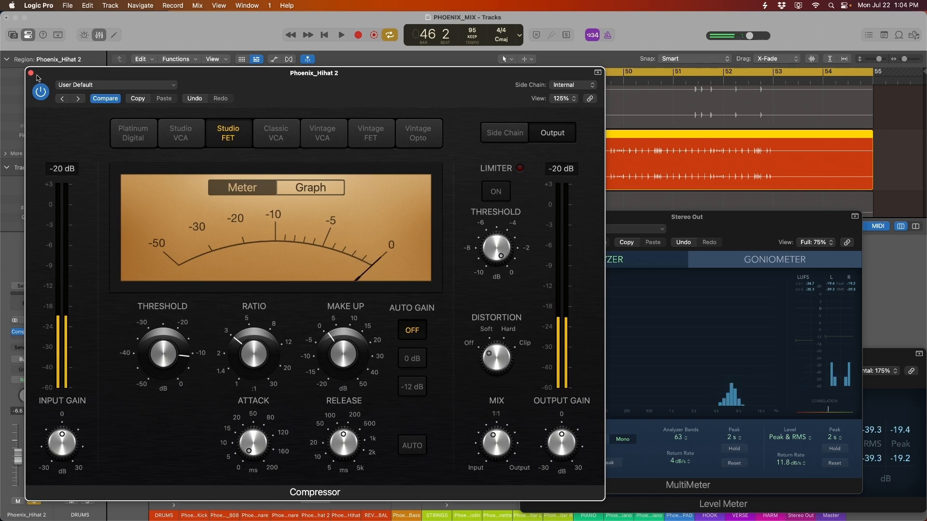
click(30, 73)
Play the full mix from bar 45 and move the track selection down to REV CYMBAL
key(space)
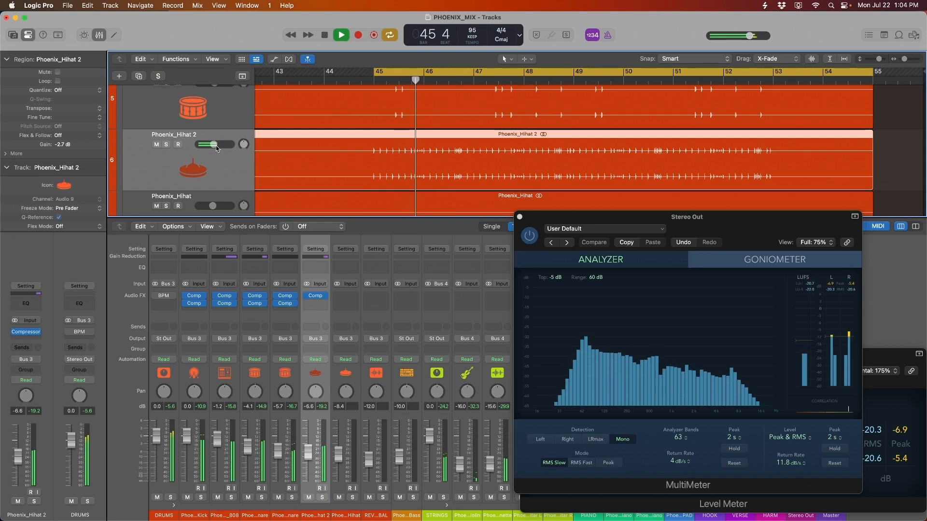
key(space)
key(Down)
key(Down)
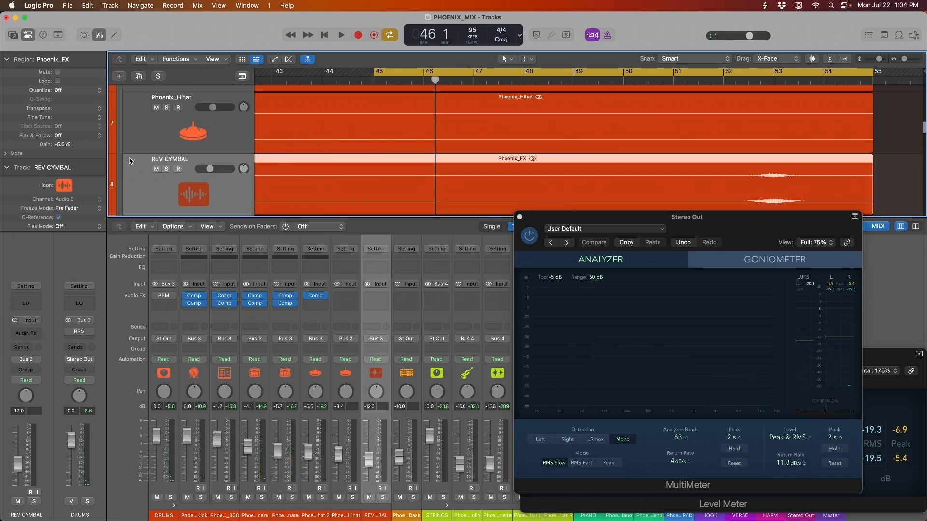
scroll(238, 151, up, 5)
scroll(238, 151, down, 3)
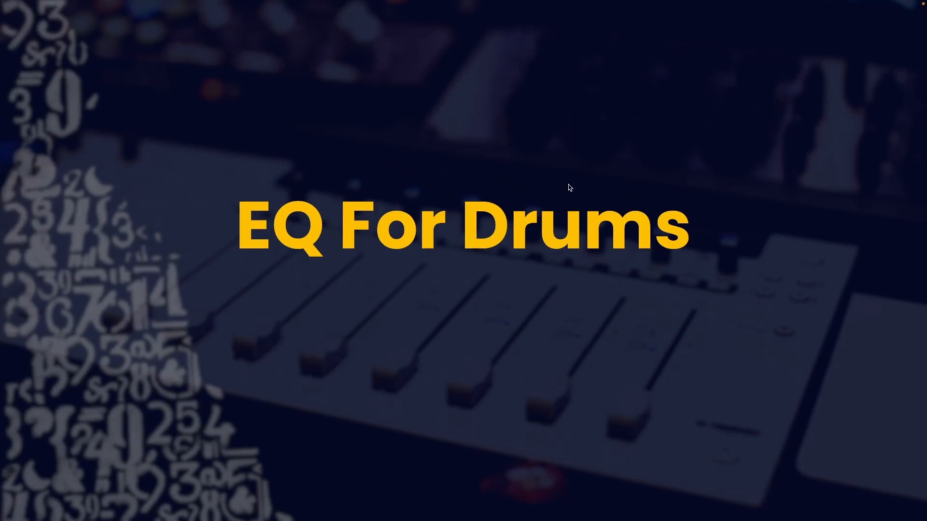
key(Right)
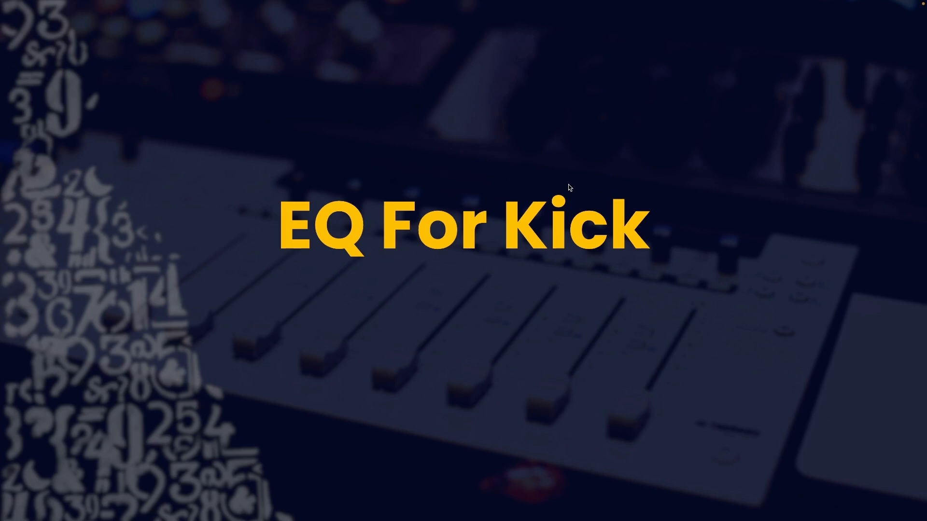
key(Right)
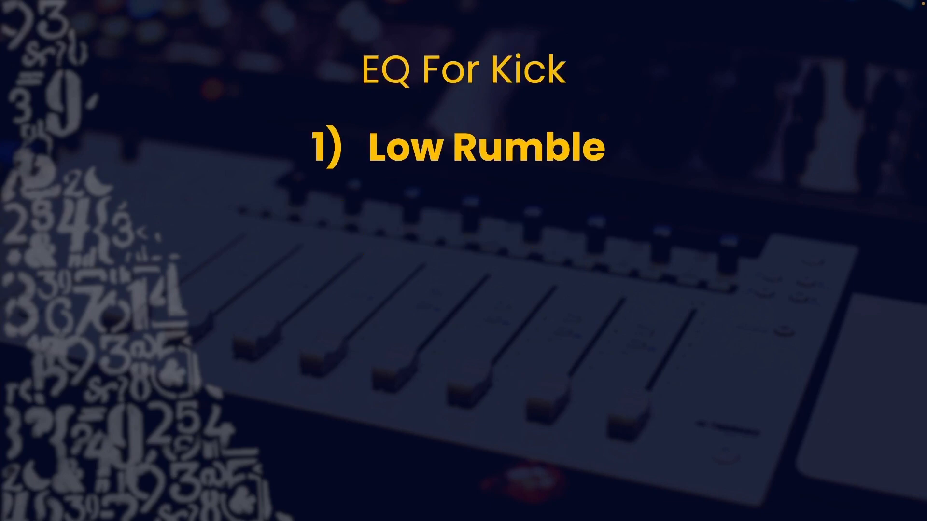
key(Right)
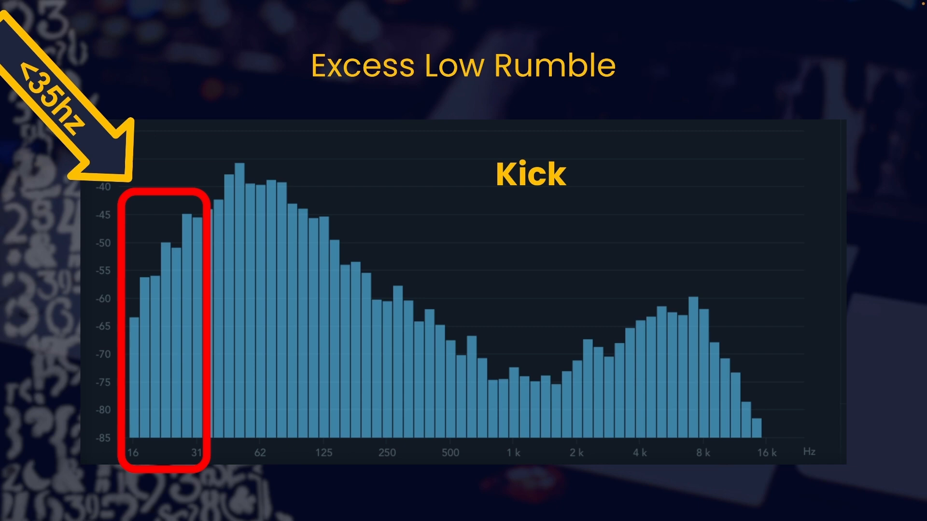
key(Right)
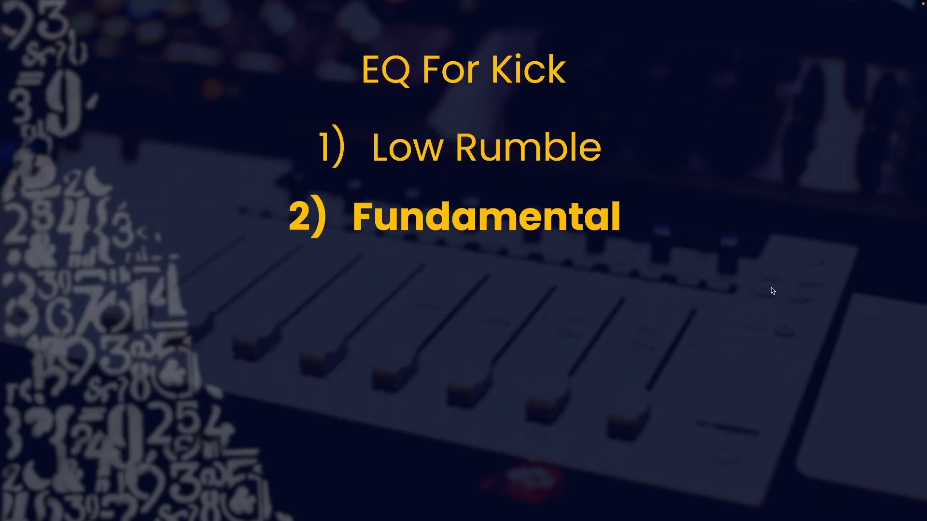
key(Left)
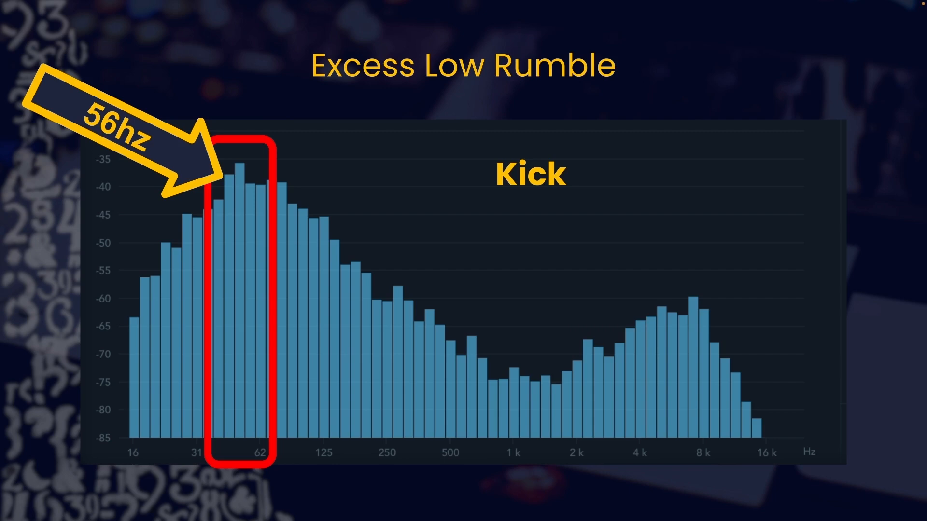
click(584, 245)
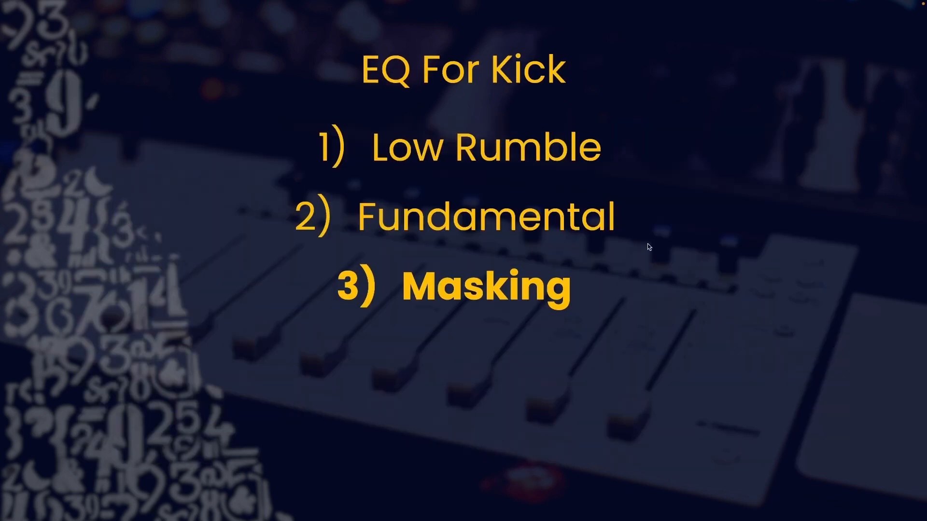
click(813, 233)
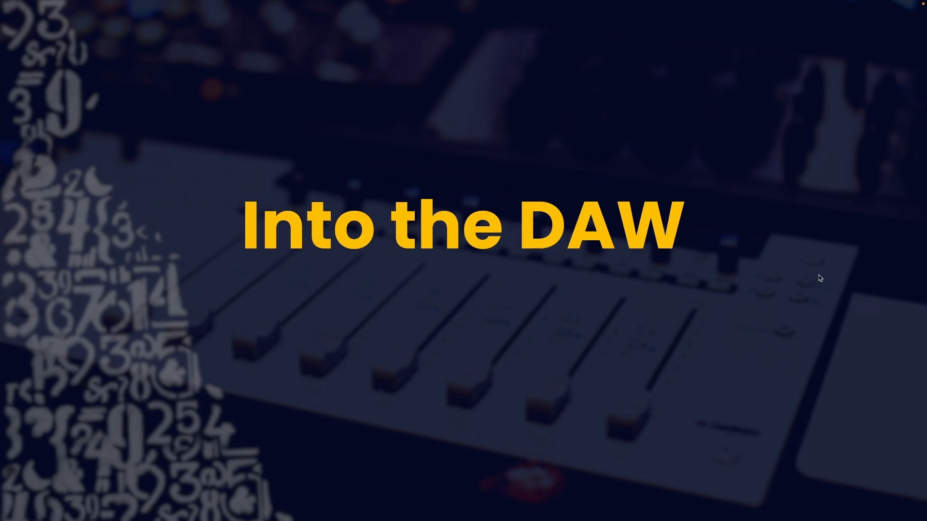
key(Right)
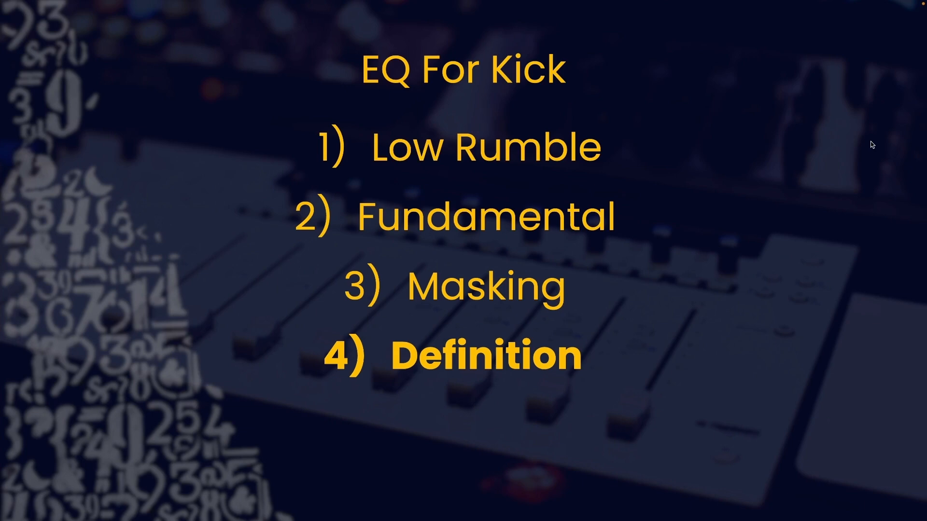
key(Right)
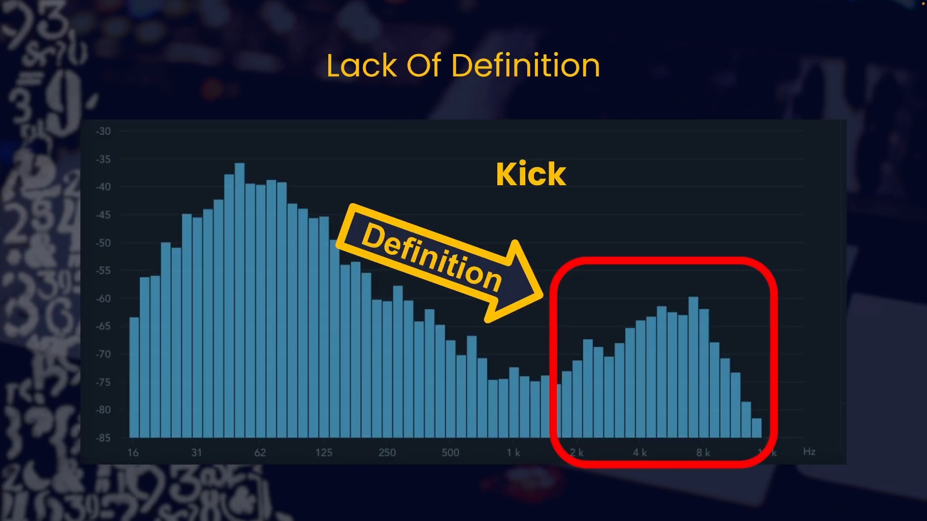
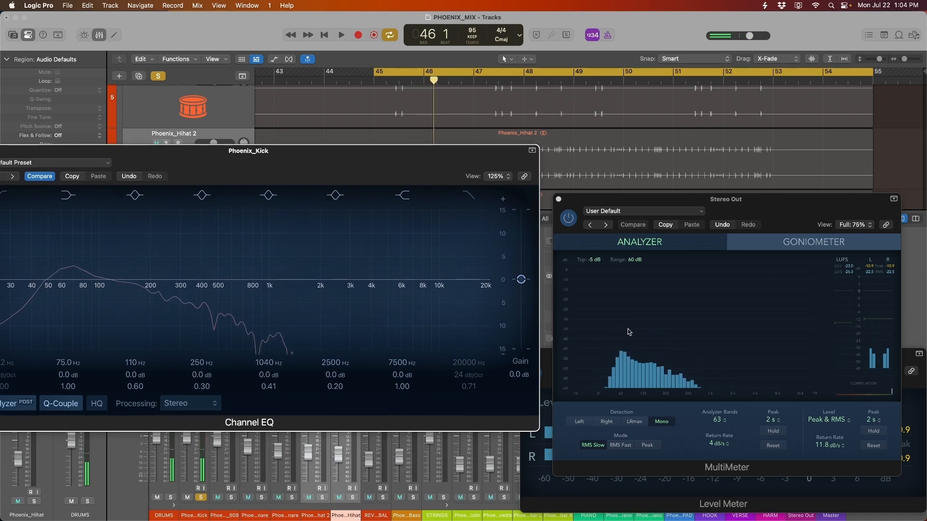
Boost the Phoenix_Kick Channel EQ's first bell band by 3 dB at 58 Hz with a Q of 2.10
drag(415, 150, 518, 202)
drag(207, 331, 195, 307)
drag(322, 214, 295, 212)
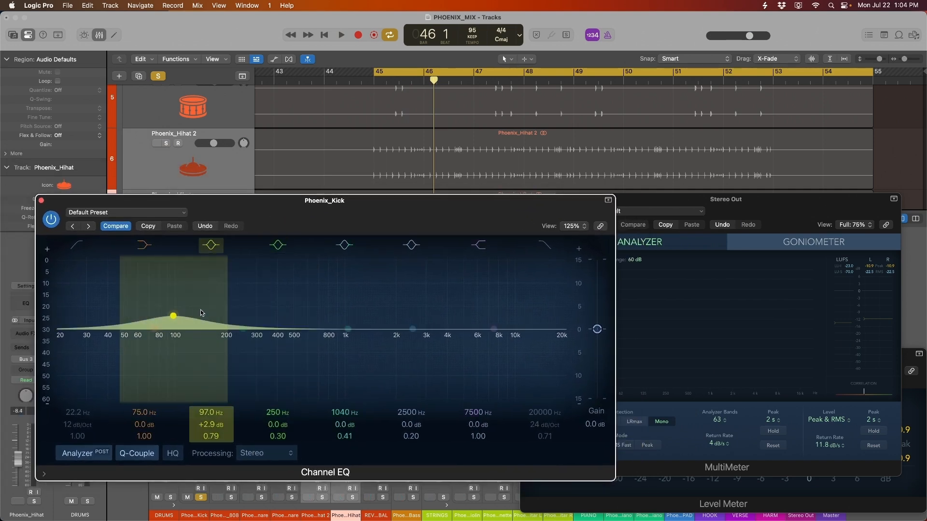
key(space)
drag(176, 323, 137, 317)
scroll(137, 314, up, 3)
scroll(138, 317, up, 3)
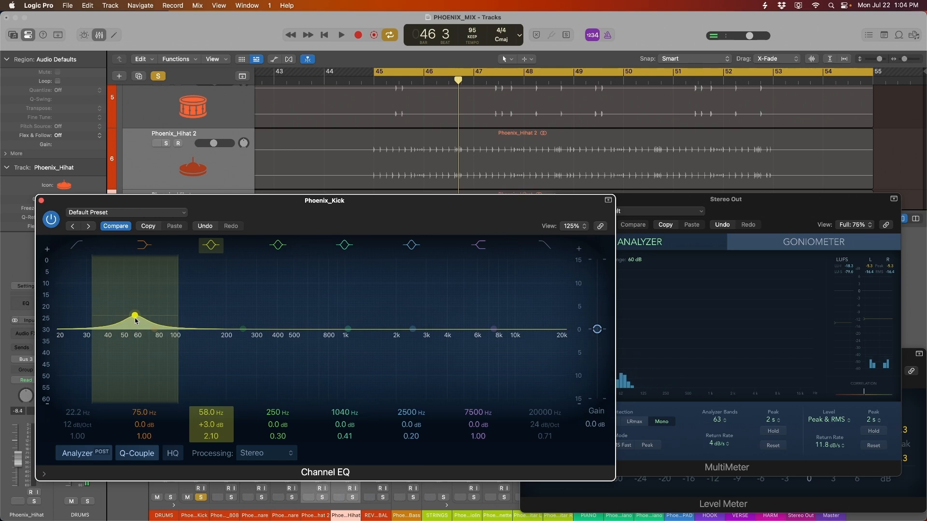
Take Phoenix_Kick out of solo and play the 808 alone to examine its low-end spectrum in the MultiMeter
key(space)
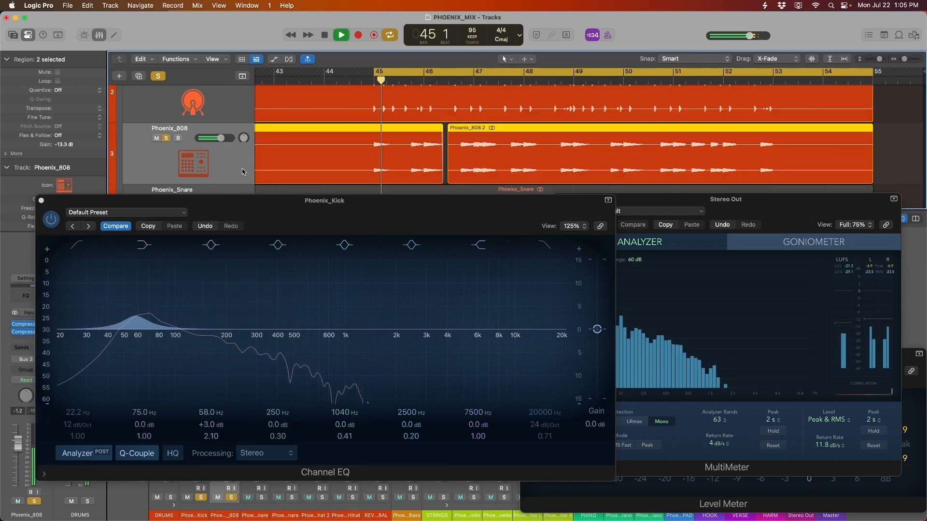
drag(453, 213, 569, 197)
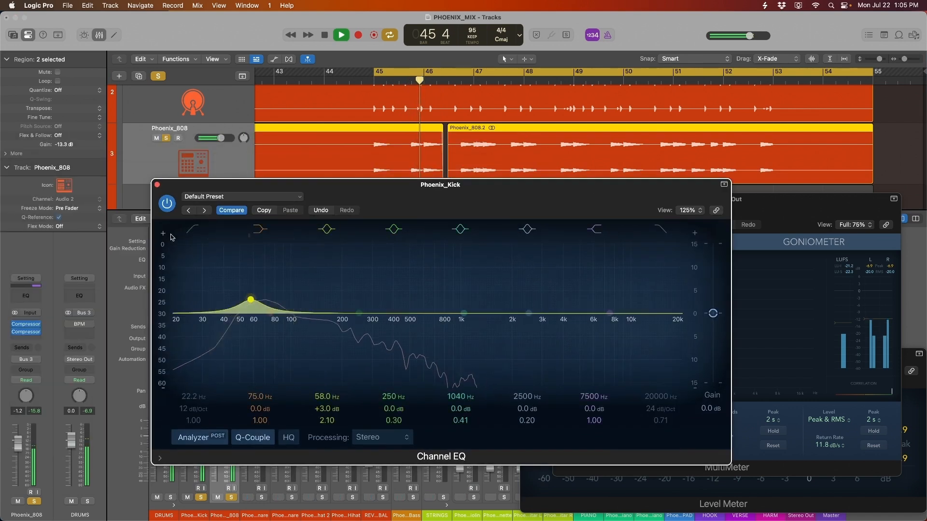
click(169, 130)
key(space)
scroll(170, 127, up, 3)
click(167, 124)
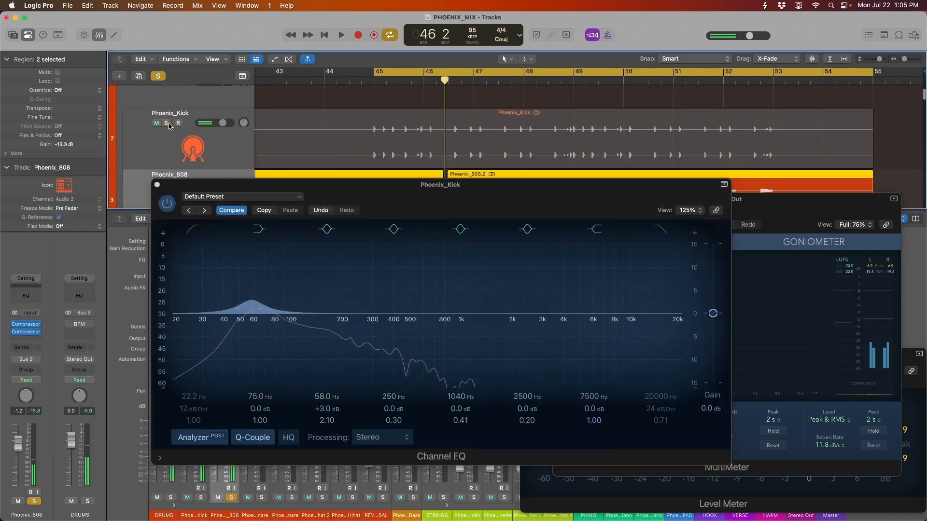
key(space)
drag(444, 188, 200, 163)
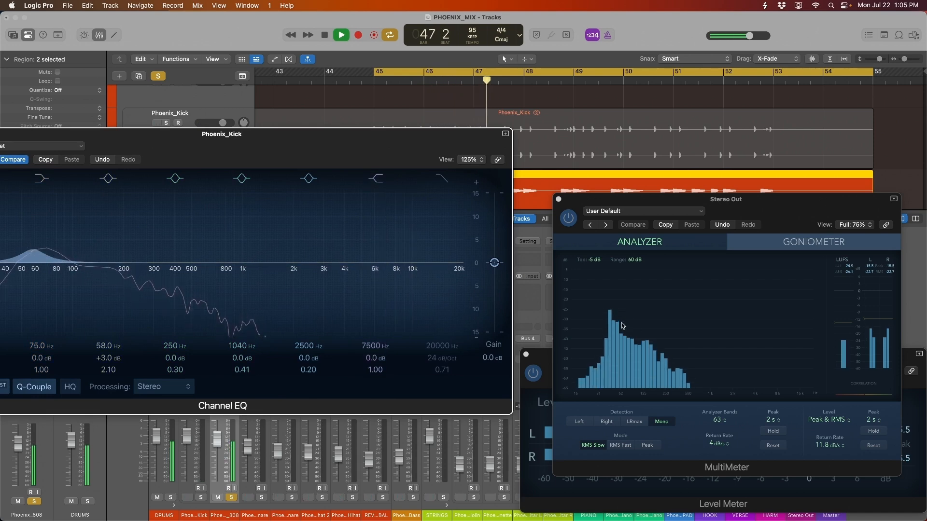
key(space)
Insert a Channel EQ on Phoenix_808 and arrange its window beside the kick's Channel EQ
drag(307, 147, 545, 230)
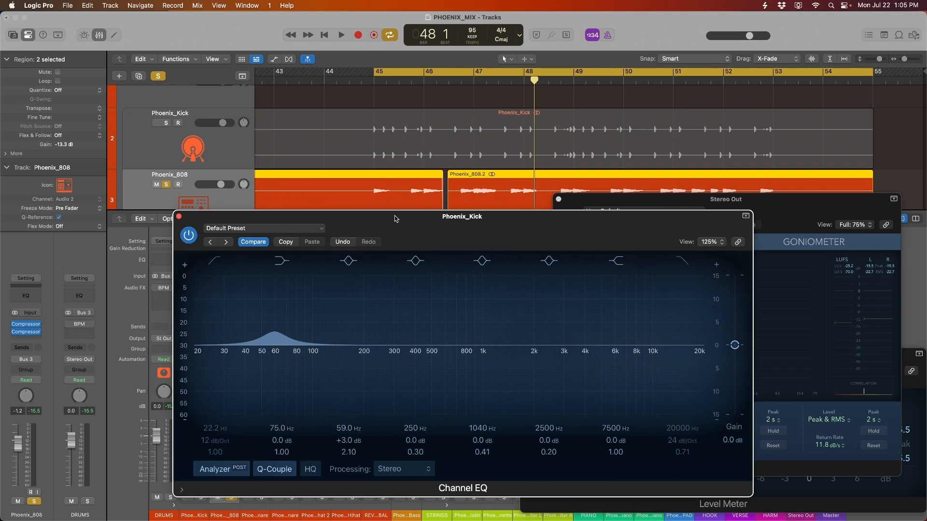
drag(405, 225, 259, 249)
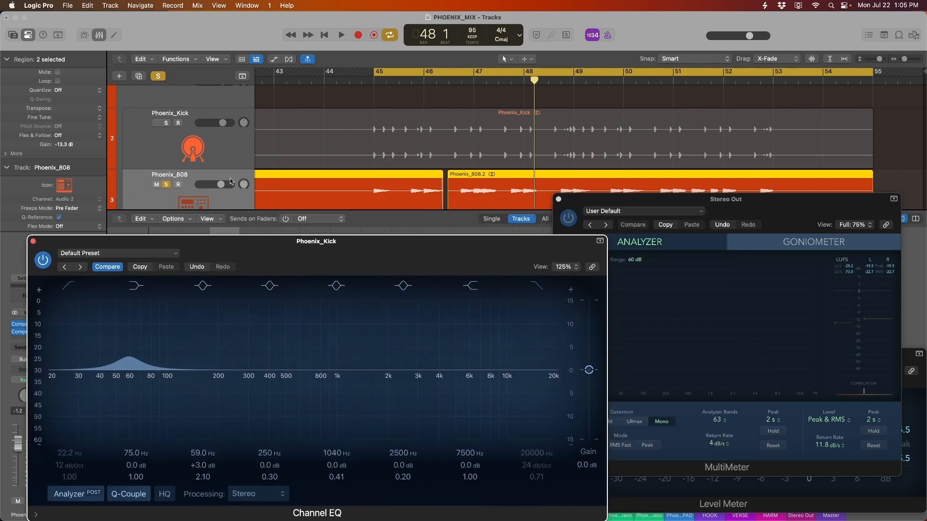
scroll(234, 184, down, 1)
click(234, 184)
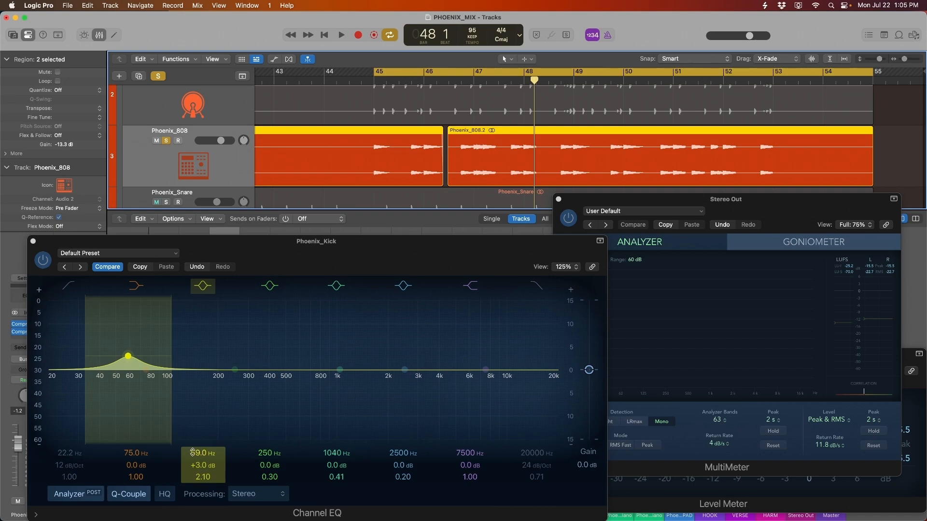
drag(355, 255, 702, 197)
click(26, 295)
drag(631, 162, 425, 236)
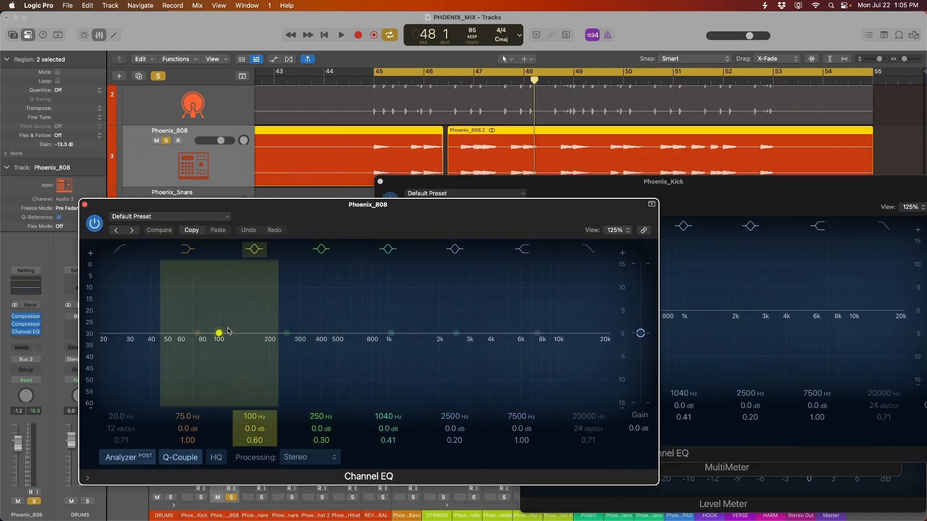
Cut the 808 EQ's first bell band by 6 dB at 59.5 Hz with a Q of 2.90, checking it during playback
drag(221, 333, 221, 319)
drag(461, 223, 735, 349)
drag(626, 347, 433, 187)
drag(300, 285, 262, 312)
key(space)
drag(484, 192, 354, 233)
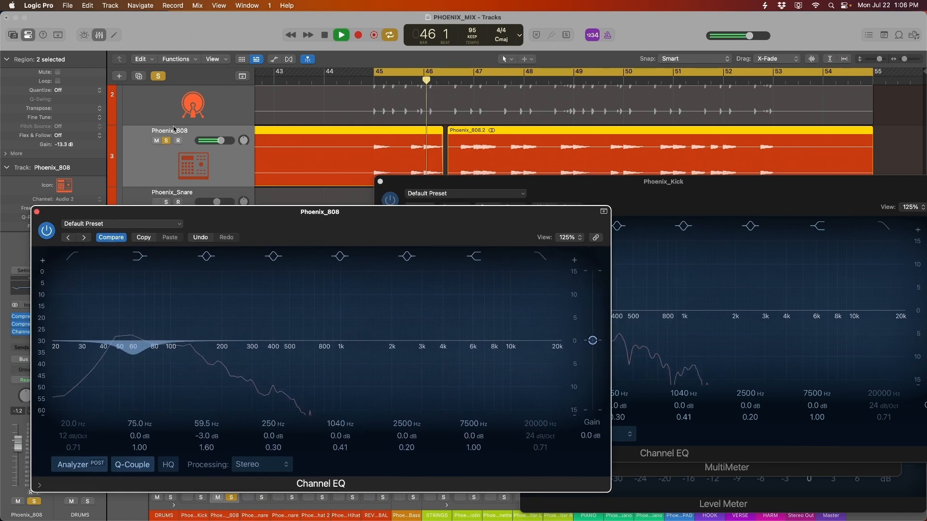
key(space)
drag(133, 355, 132, 344)
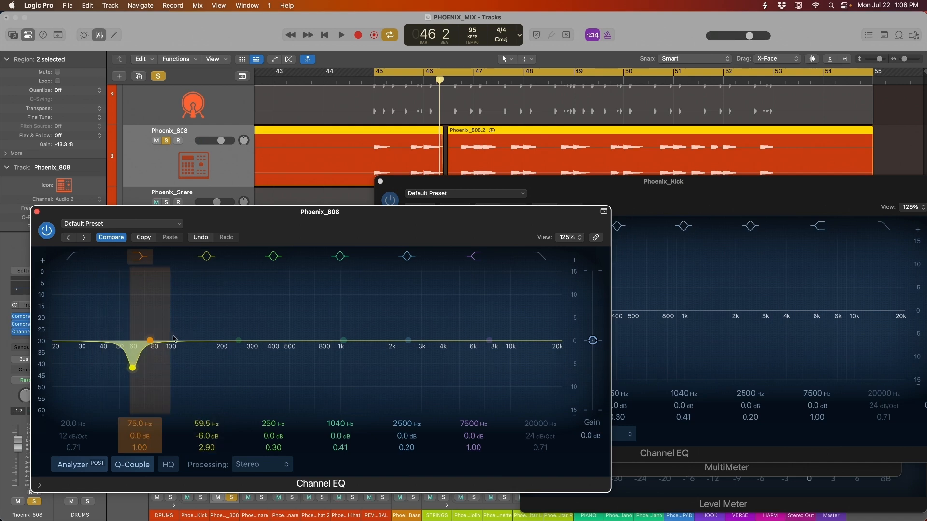
Move the 808 EQ's 250 Hz band to 61 Hz and boost it by 3 dB with a Q of 1.20
drag(247, 340, 147, 330)
scroll(136, 330, up, 5)
scroll(135, 330, down, 5)
scroll(134, 331, up, 5)
drag(135, 330, 137, 329)
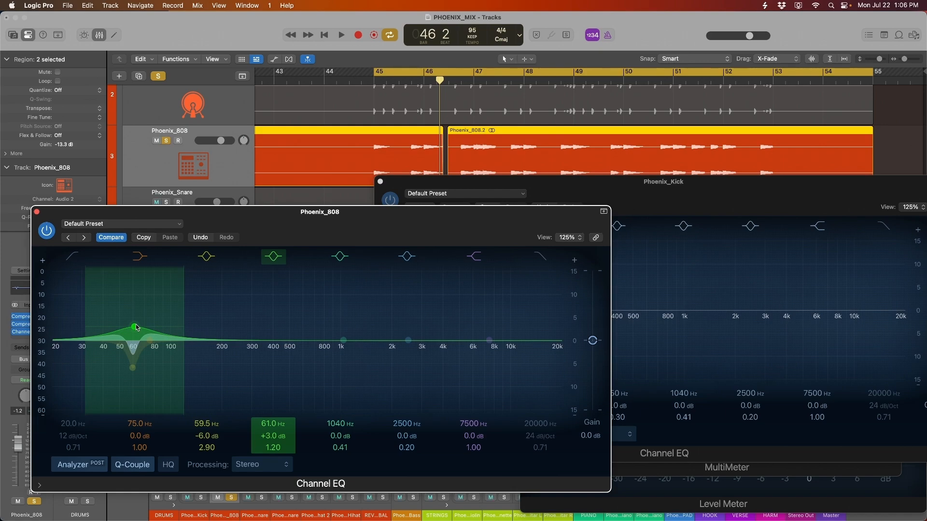
Play the equalized 808, solo Phoenix_Kick alongside it, and play both together from bar 45
key(space)
drag(421, 233, 539, 227)
scroll(234, 115, up, 3)
key(space)
click(166, 100)
key(space)
drag(483, 230, 379, 246)
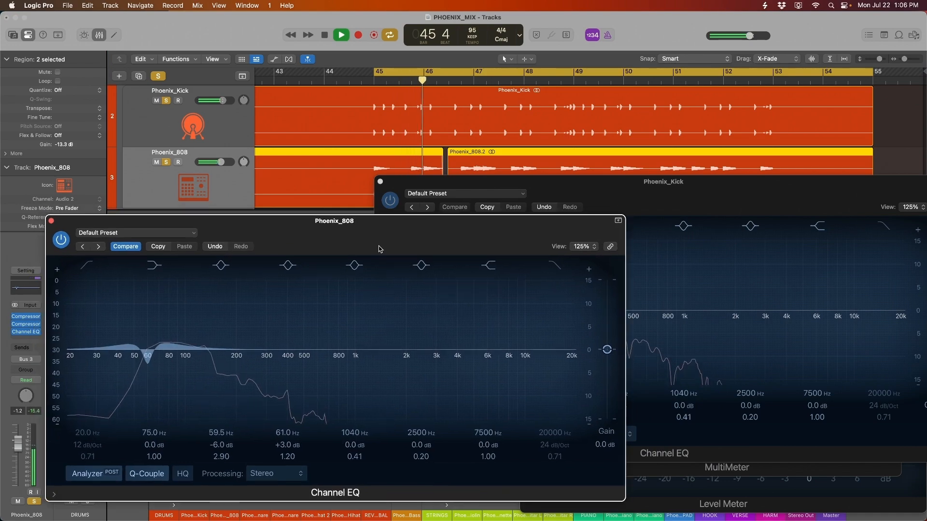
Close both Channel EQ windows and compare the soloed kick and 808 with their EQs bypassed and enabled
click(51, 221)
click(380, 181)
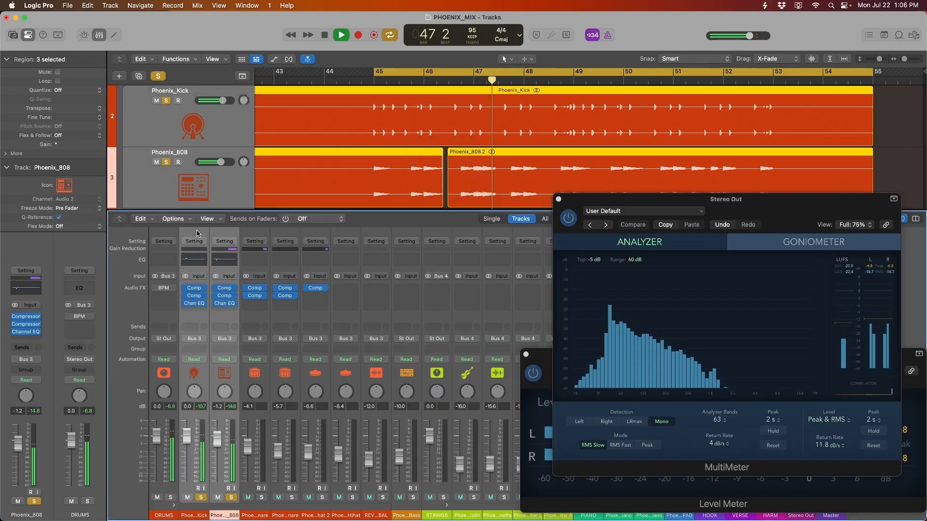
key(space)
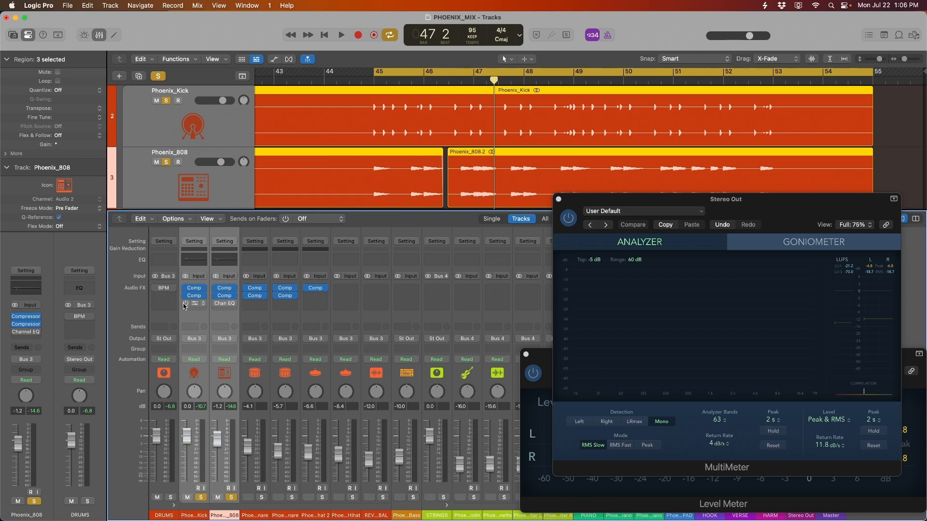
key(space)
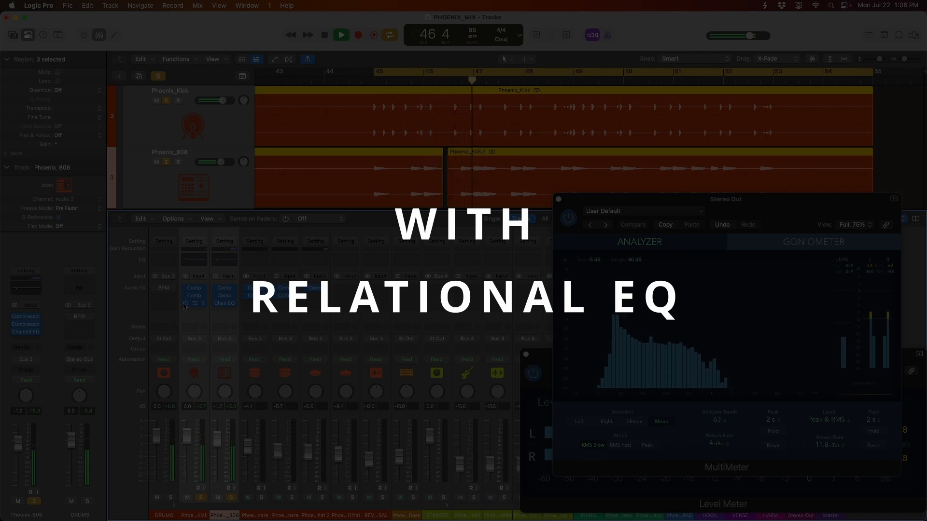
key(space)
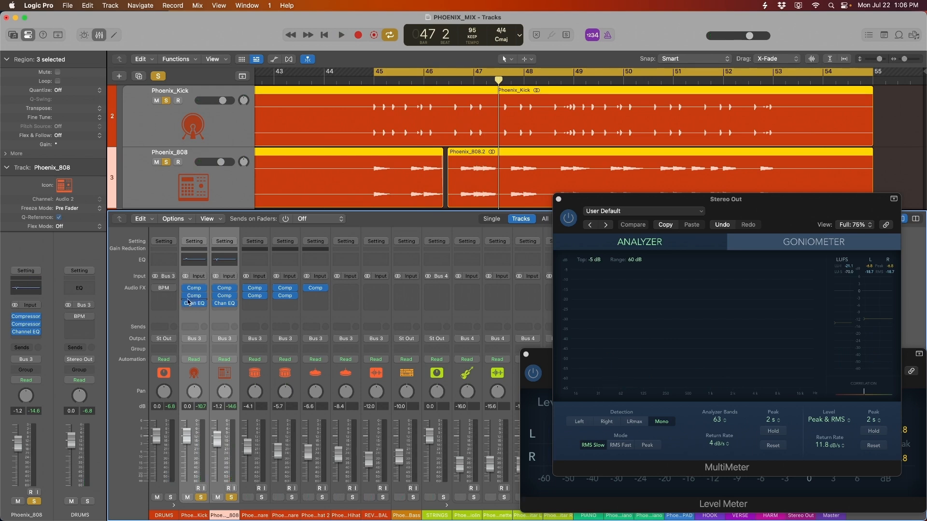
Reopen both Channel EQs and cut the kick EQ's green bell band by 2 dB at 133 Hz with a Q of 0.75
click(217, 265)
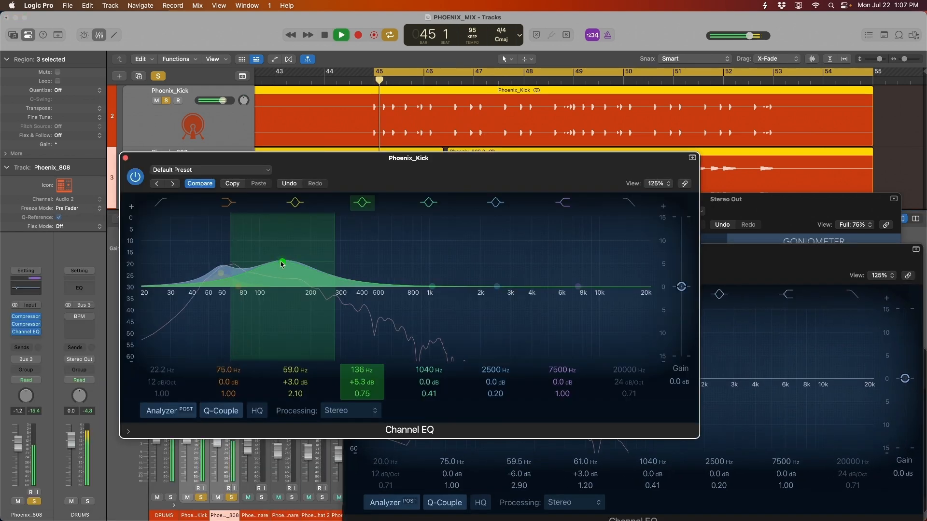
drag(284, 265, 282, 299)
key(space)
key(space)
key(space)
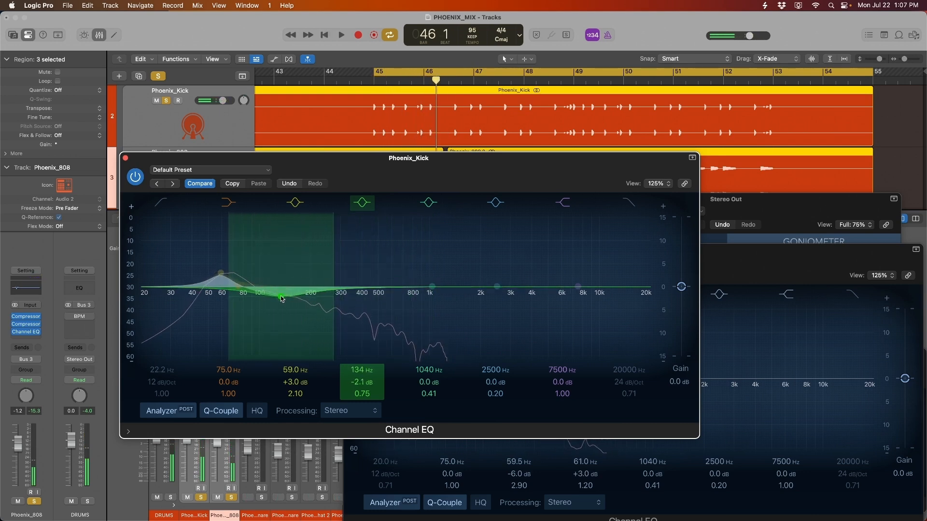
Arrange both EQ windows side by side and move the 808 EQ's 1040 Hz band to 136 Hz, boosting 2 dB with a Q of 1.10
drag(460, 182, 346, 188)
drag(703, 272, 701, 230)
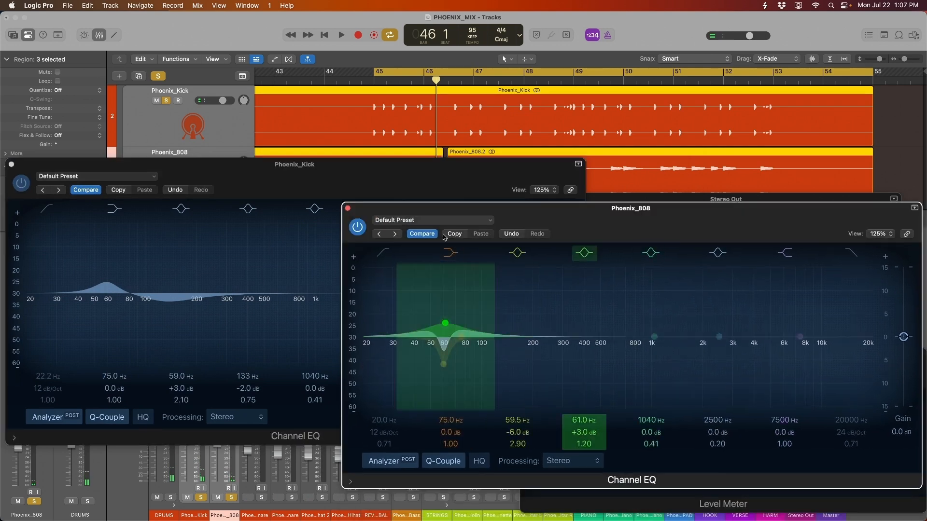
key(space)
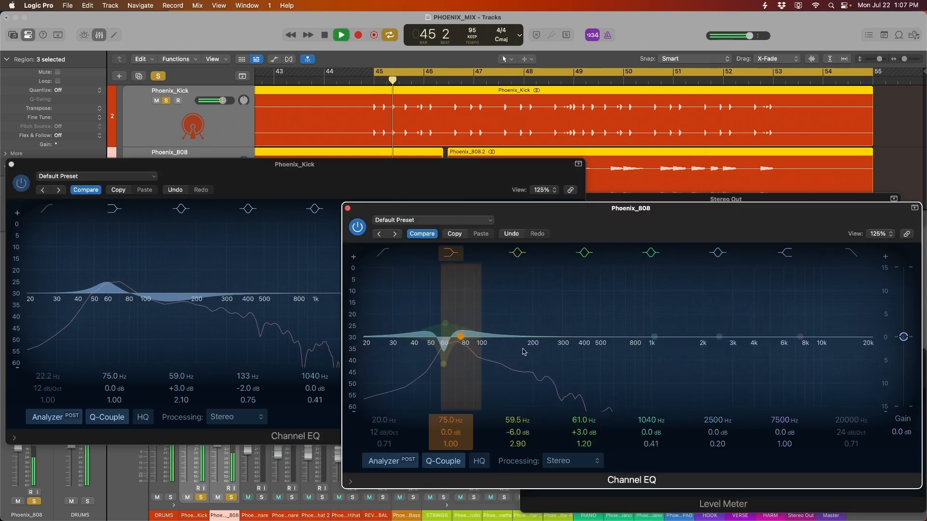
drag(650, 336, 503, 329)
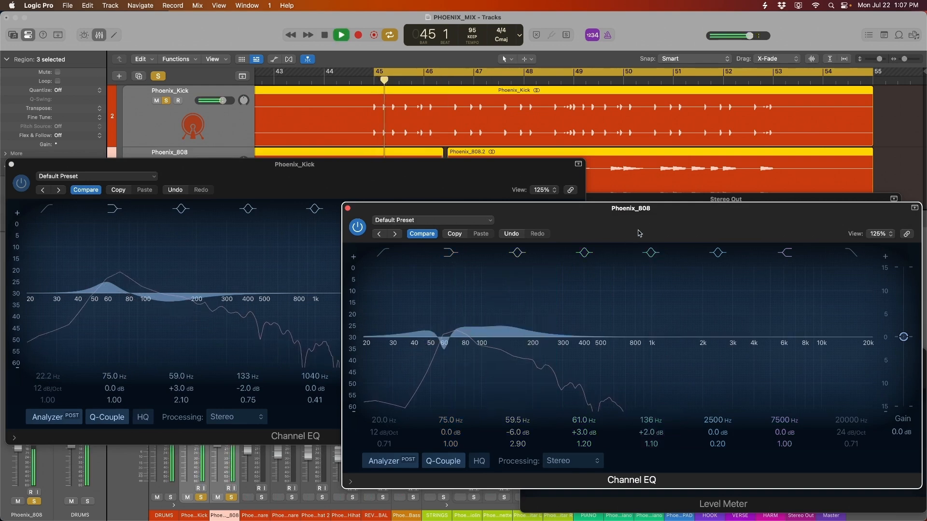
drag(638, 234, 647, 232)
Set the kick EQ's 133 Hz cut to 2.7 dB with a Q of 0.71, and move its 1040 Hz band to 418 Hz at -0.8 dB
drag(172, 302, 175, 308)
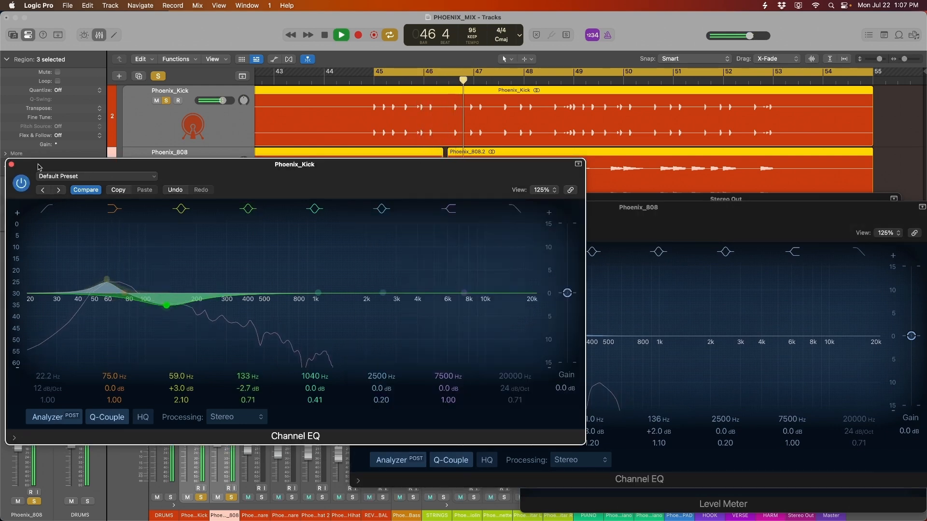
key(space)
drag(314, 293, 253, 303)
key(space)
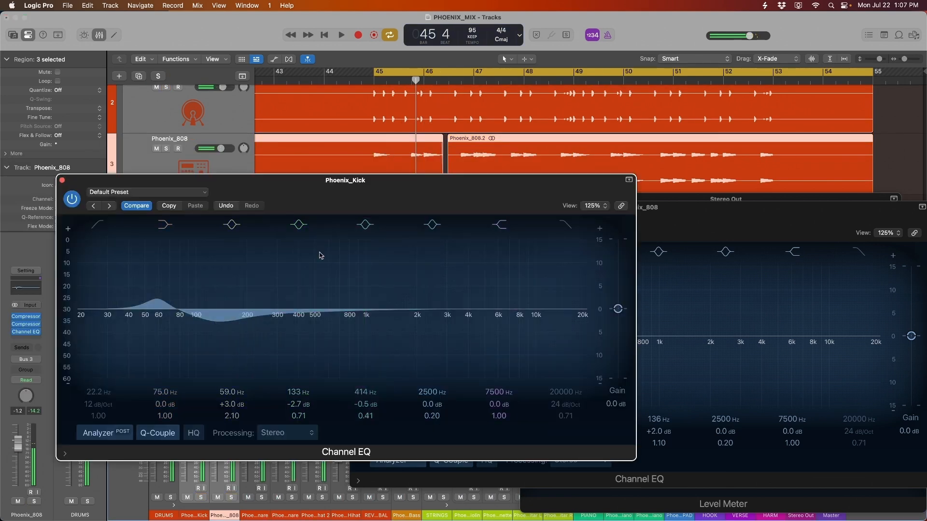
mouse_move(301, 310)
mouse_down()
mouse_move(322, 302)
mouse_move(311, 296)
mouse_move(301, 313)
mouse_up()
Look over the other tracks and set the kick EQ's low-mid cut to 1.6 dB at 406 Hz with a Q of 0.33
scroll(215, 128, down, 10)
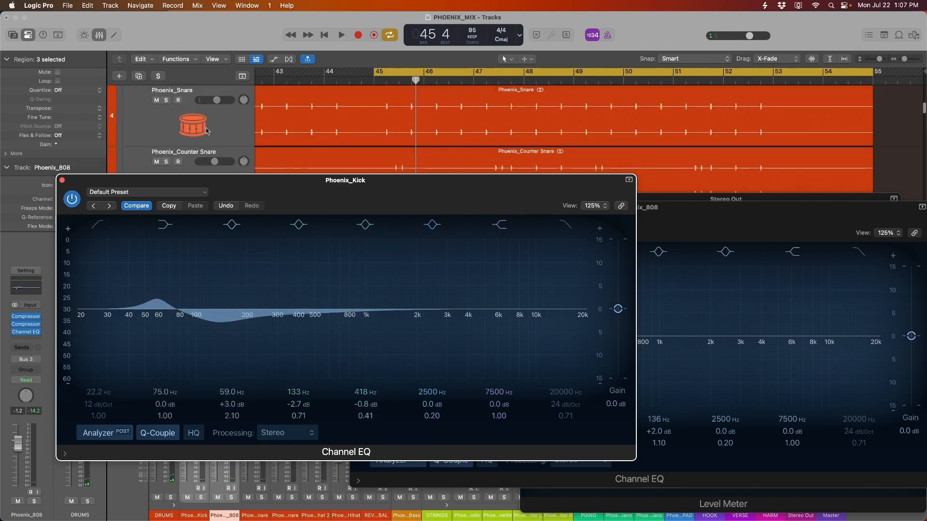
scroll(215, 127, down, 8)
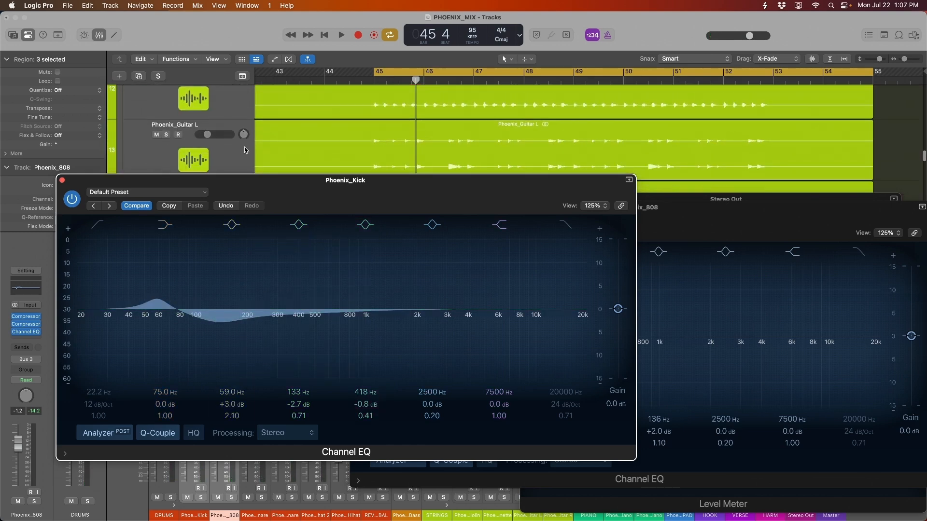
scroll(236, 152, down, 8)
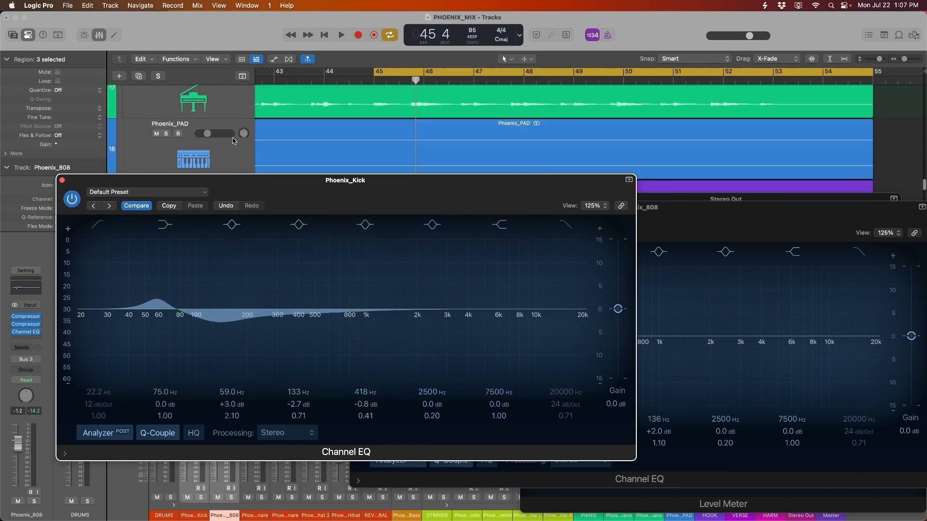
scroll(231, 143, down, 6)
scroll(232, 138, up, 12)
scroll(228, 132, up, 15)
drag(315, 327, 300, 317)
key(space)
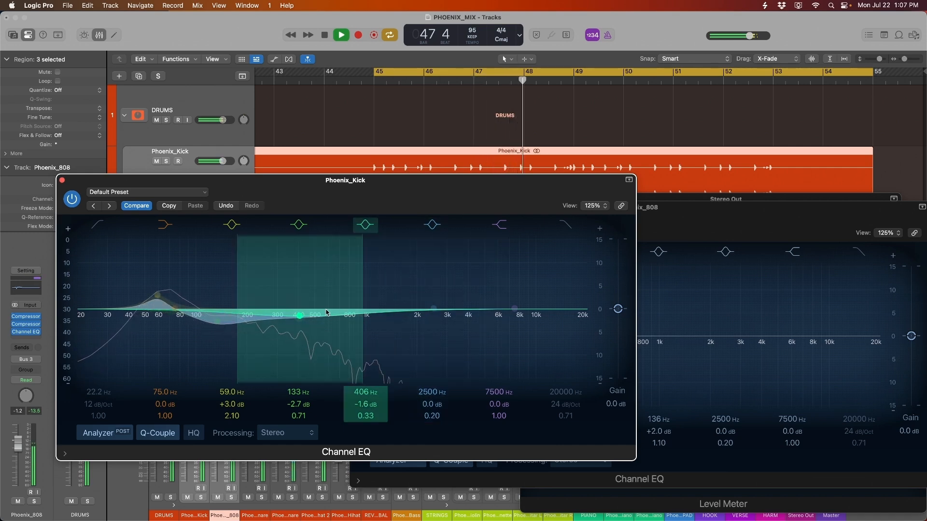
Turn off the kick EQ's high shelf and, with the kick soloed, boost the 2500 Hz bell band by 3 dB at 7850 Hz with a Q of 1.40
key(space)
mouse_move(515, 308)
mouse_down()
mouse_move(503, 303)
mouse_move(500, 279)
mouse_move(507, 293)
mouse_up()
key(space)
drag(433, 309, 513, 242)
key(s)
key(space)
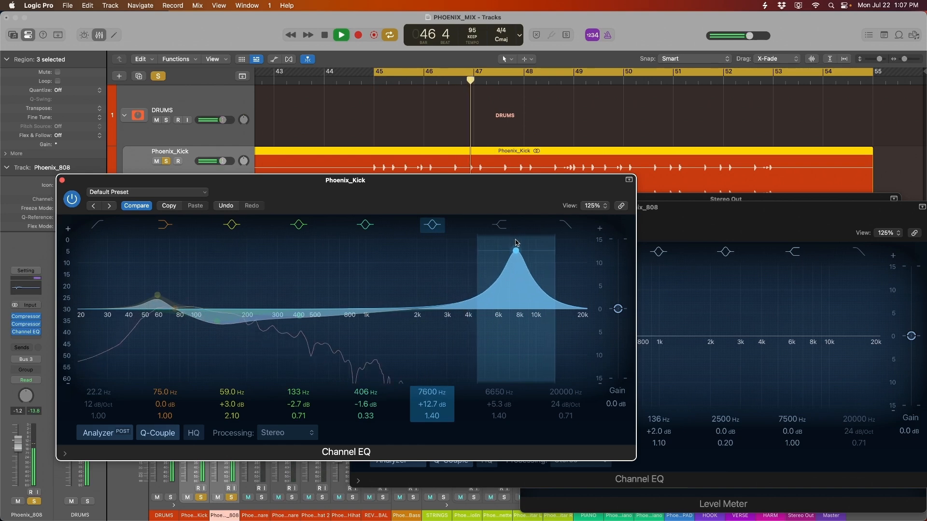
drag(514, 265, 518, 294)
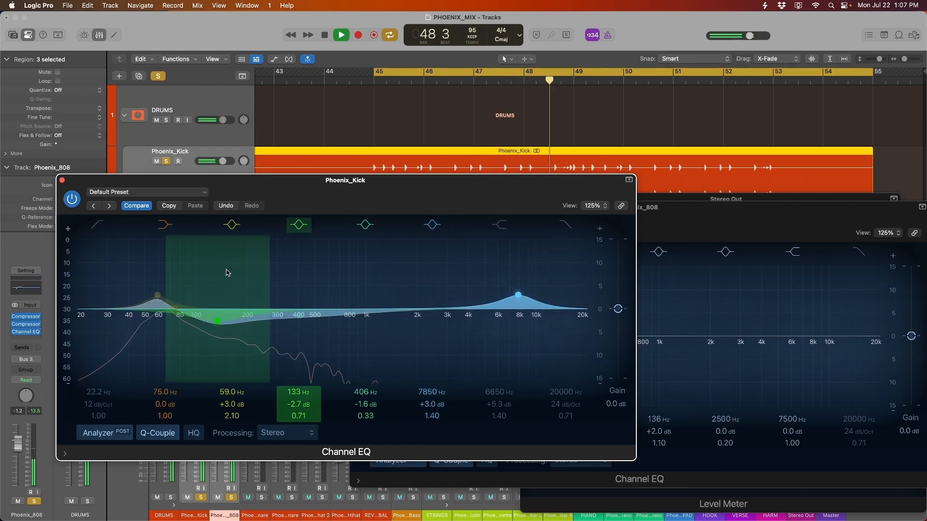
Set the kick EQ's low boost to 2.2 dB at 58.5 Hz and its 133 Hz cut to 3 dB
drag(674, 220, 521, 223)
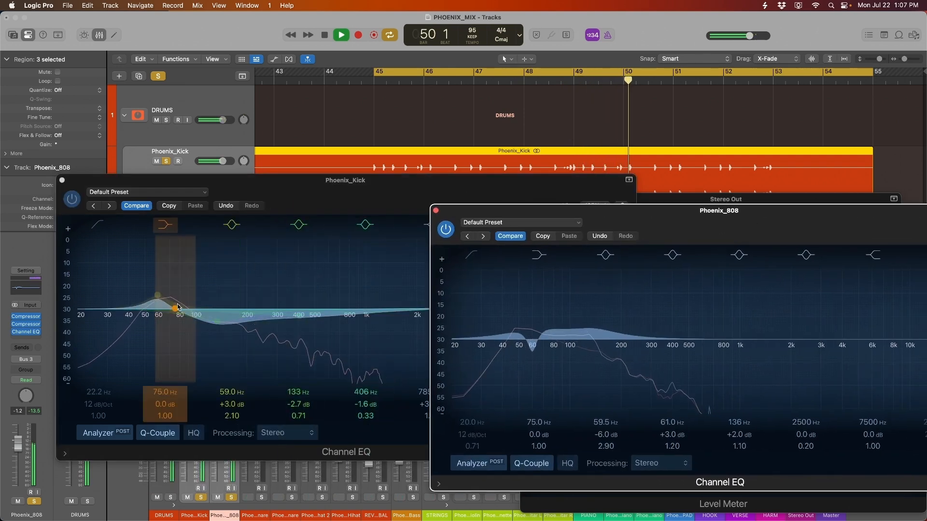
drag(157, 295, 158, 299)
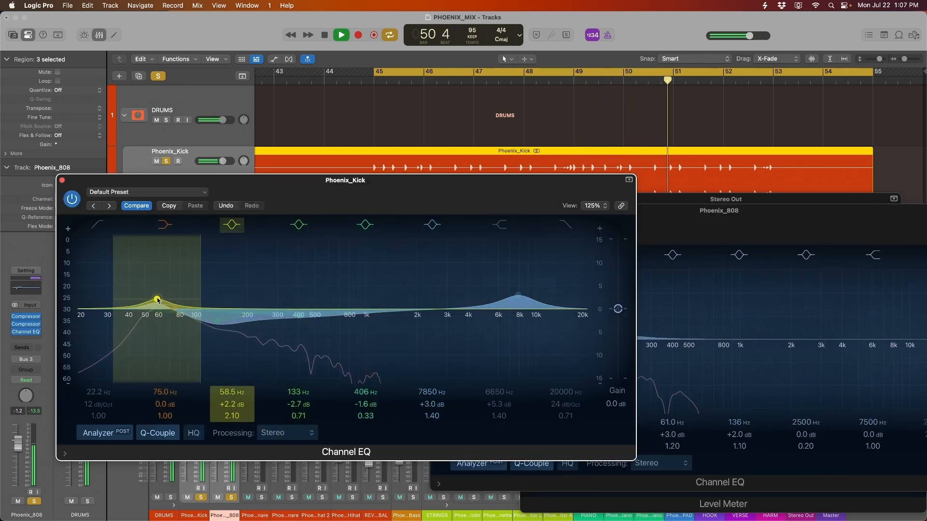
drag(225, 331, 225, 333)
Arrange the kick EQ beside the Stereo Out meters and bypass the EQ for playback
drag(746, 231, 388, 212)
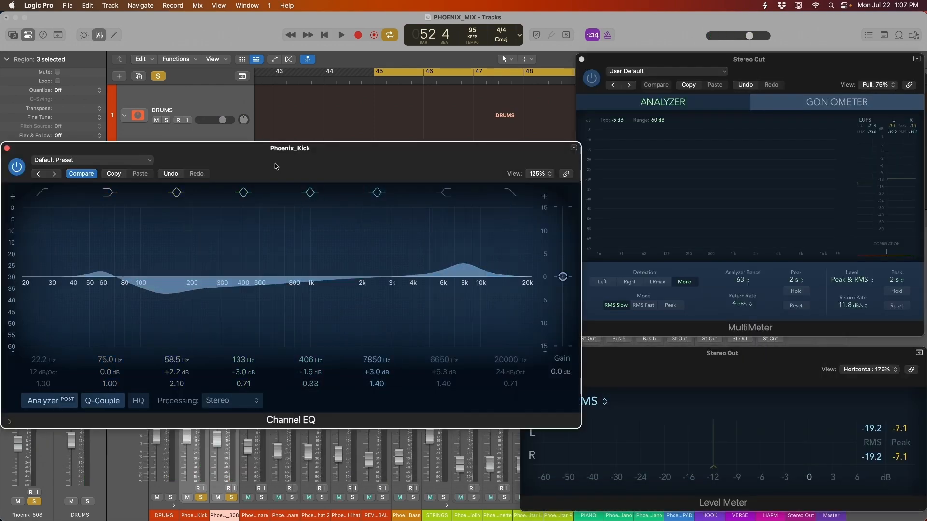
click(9, 166)
key(space)
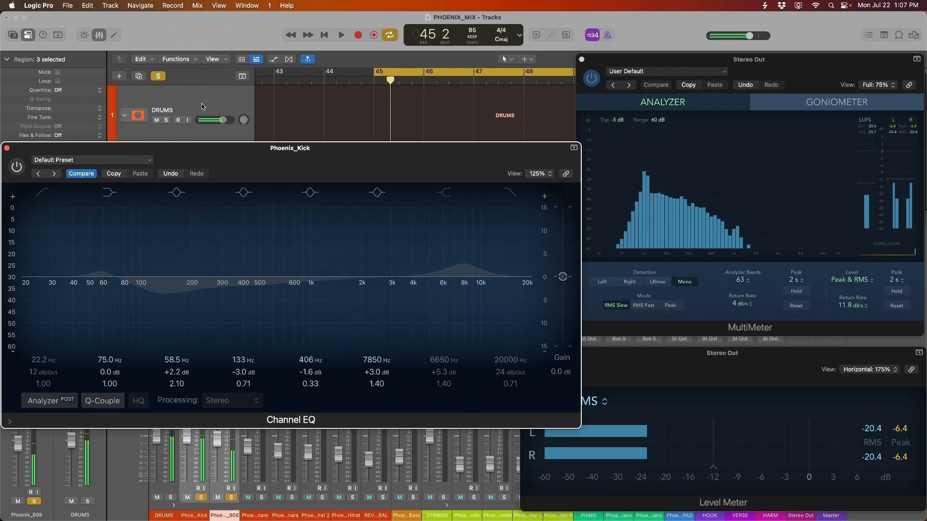
Solo only Phoenix_Kick and play it with its EQ bypassed to check the output level
click(202, 106)
drag(196, 150, 198, 211)
click(203, 178)
scroll(206, 170, down, 3)
click(206, 168)
key(s)
scroll(208, 164, up, 3)
click(211, 174)
drag(287, 216, 293, 78)
key(space)
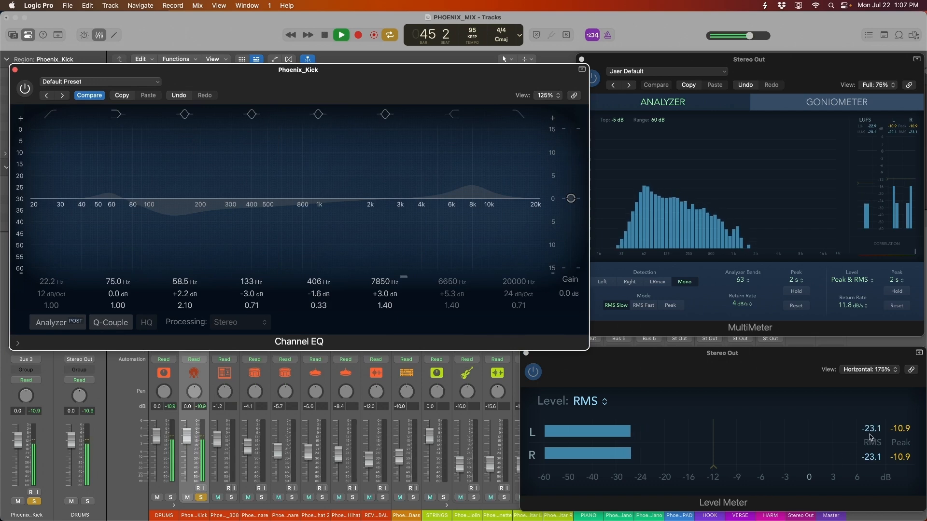
Re-enable the kick EQ and adjust its output gain against the bypassed level
click(25, 88)
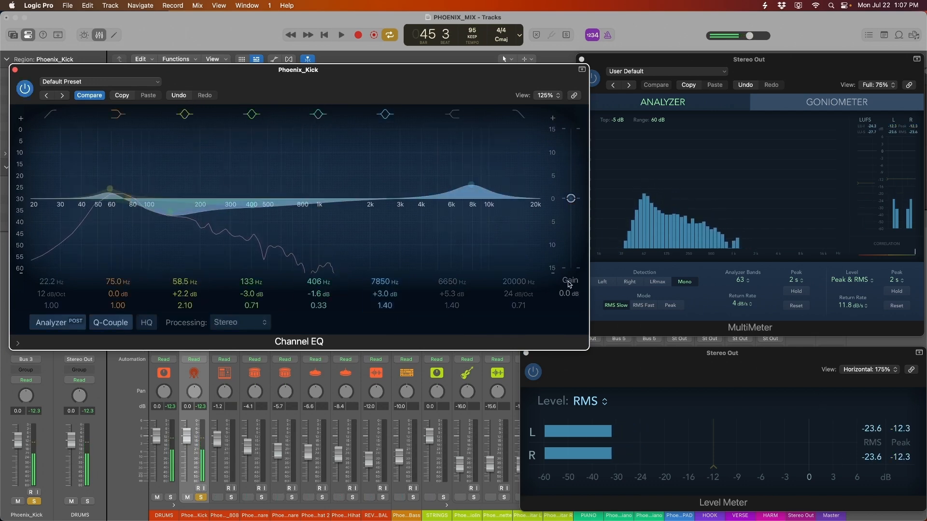
drag(570, 285, 570, 280)
key(space)
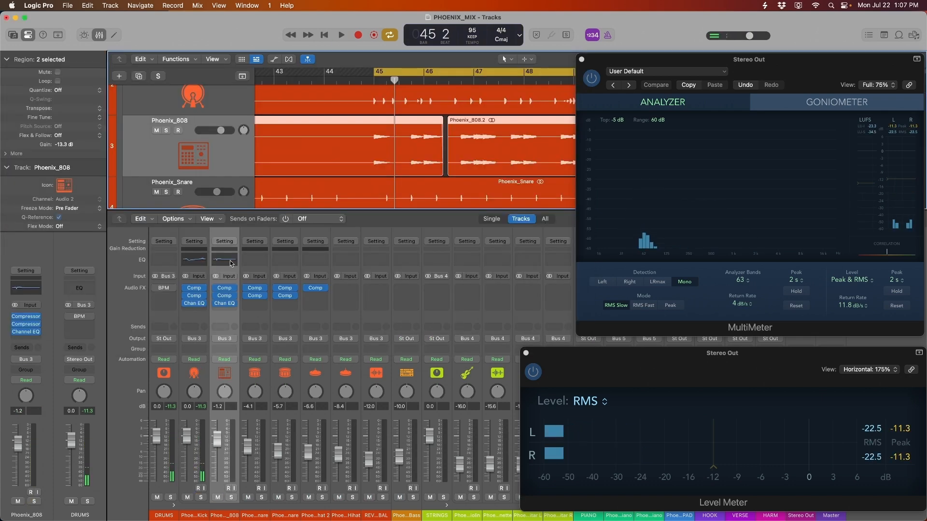
Open the 808's Channel EQ and move its 2500 Hz band to 272 Hz, boosting 1.9 dB with a Q of 1.20
click(225, 261)
key(space)
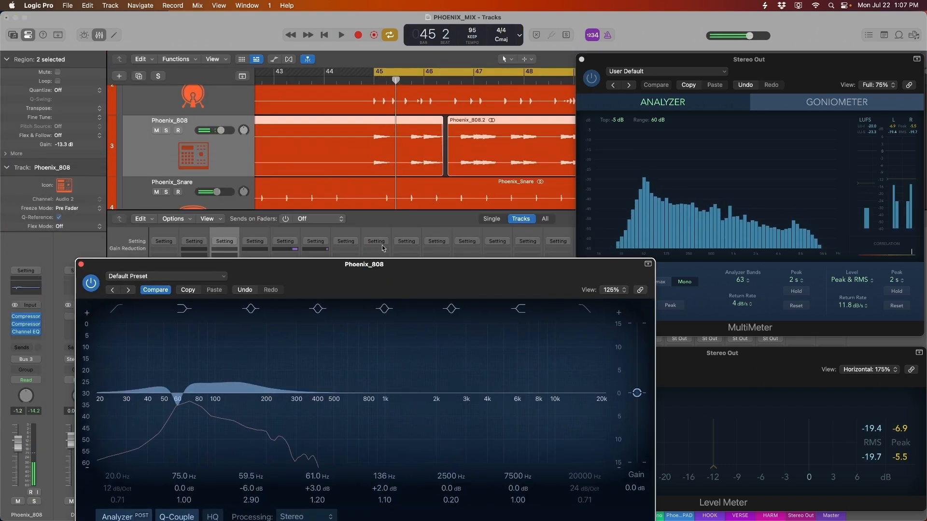
drag(398, 266, 394, 167)
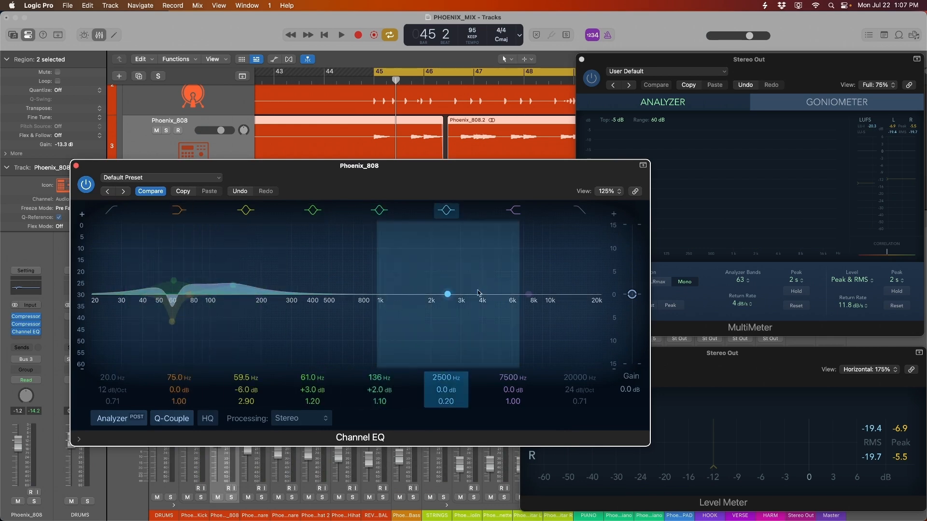
drag(452, 301, 285, 268)
key(space)
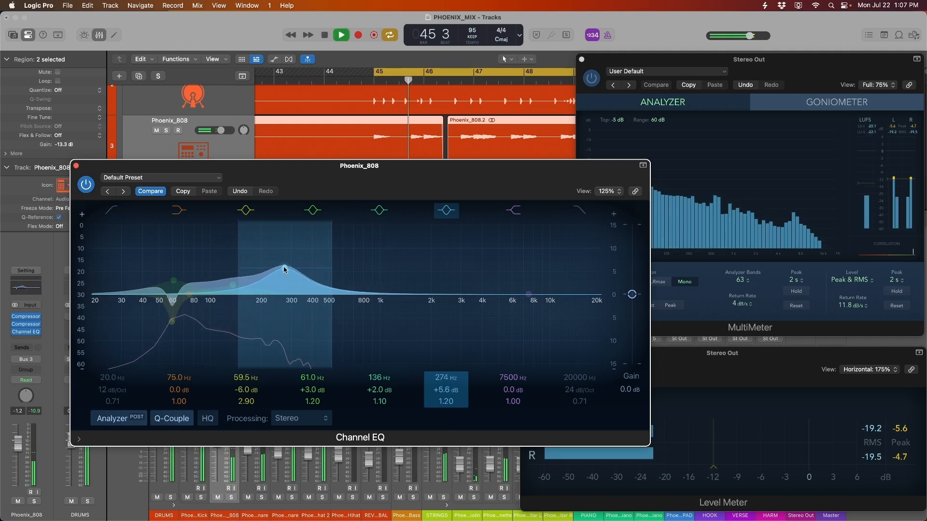
key(space)
click(232, 192)
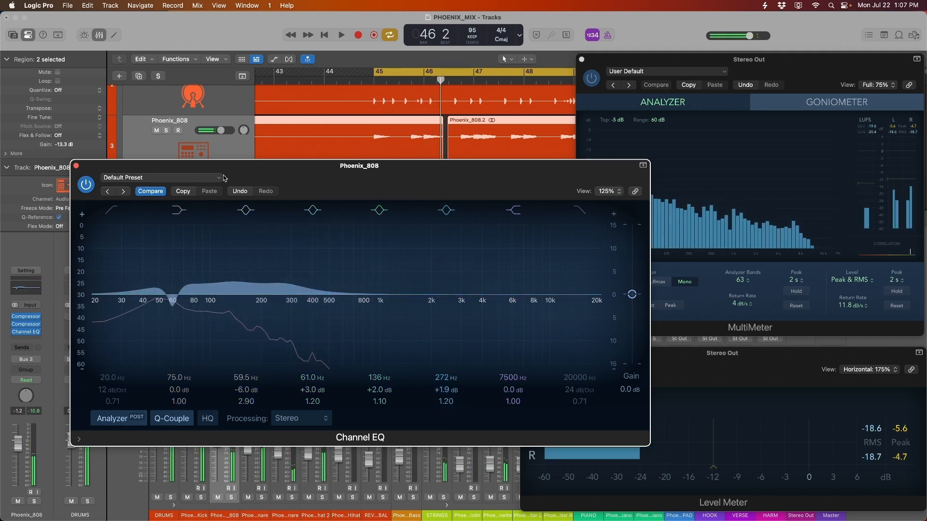
Solo Phoenix_808 and refine its EQ's low-mid boost to 2 dB at 250 Hz during playback
key(s)
key(space)
mouse_move(284, 287)
mouse_down()
mouse_move(283, 218)
mouse_move(279, 289)
mouse_up()
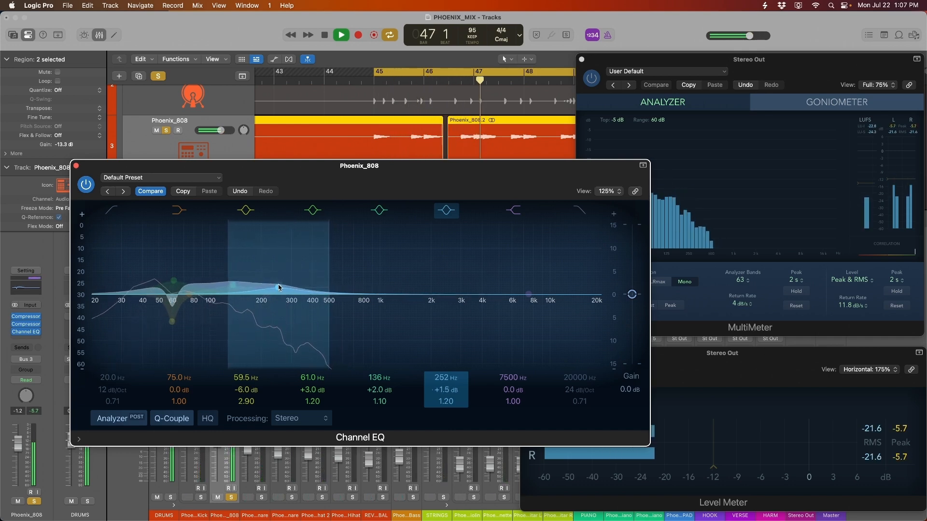
key(space)
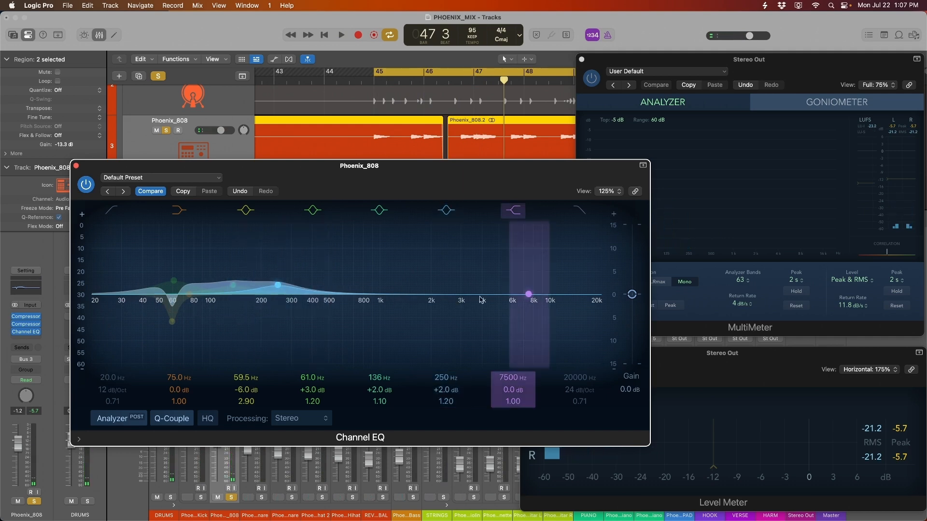
Boost the 808 EQ's high shelf by 3 dB at 4000 Hz with a Q of 1.00, comparing it with the EQ bypassed
drag(528, 294, 538, 293)
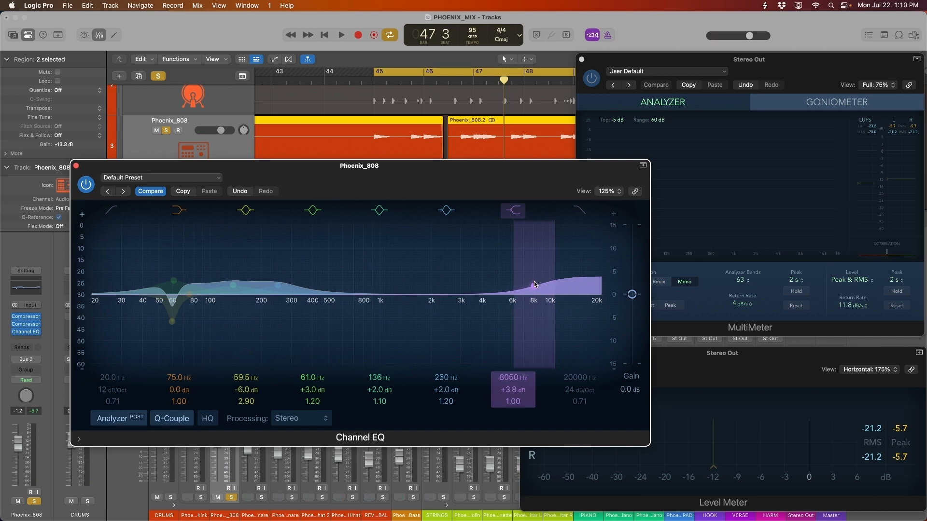
key(space)
drag(533, 293, 482, 292)
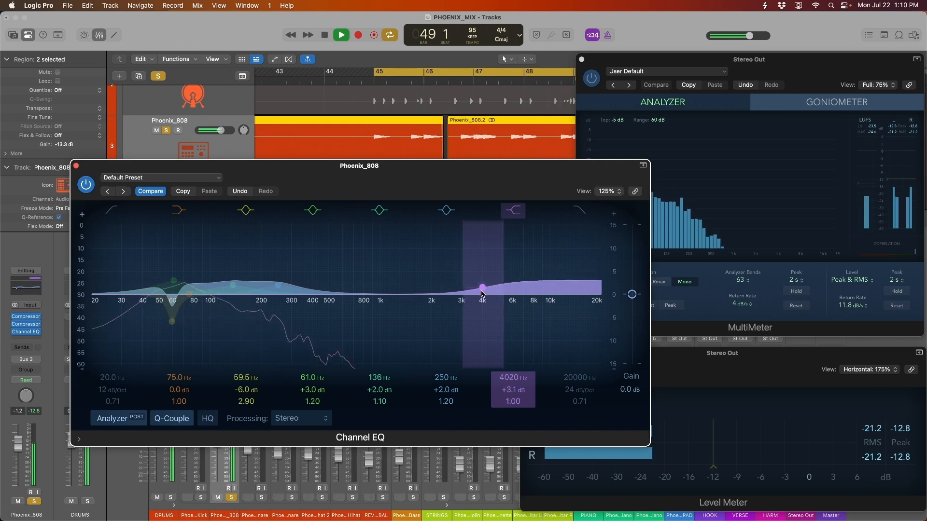
click(90, 190)
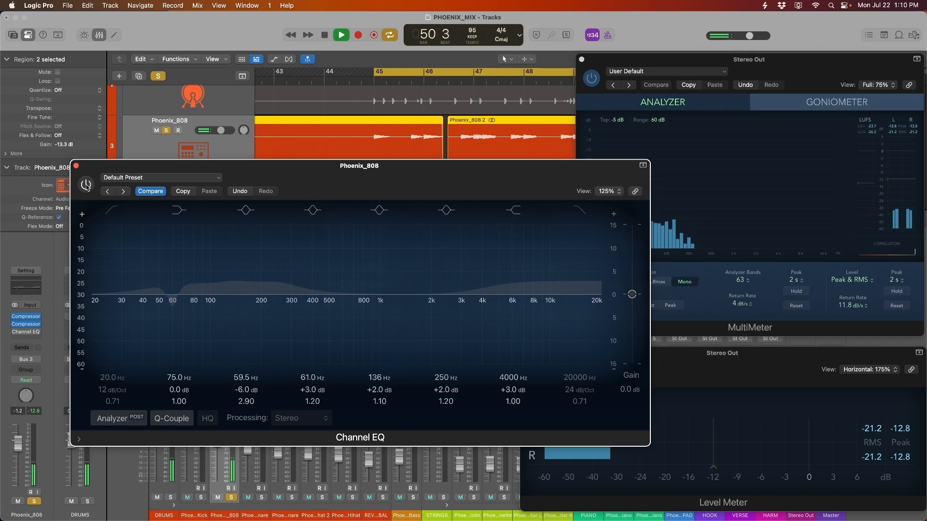
click(86, 185)
key(space)
Move the 808 EQ clear of the meters and compare the 808's output level with the EQ bypassed and enabled
drag(451, 182, 408, 109)
click(36, 114)
key(space)
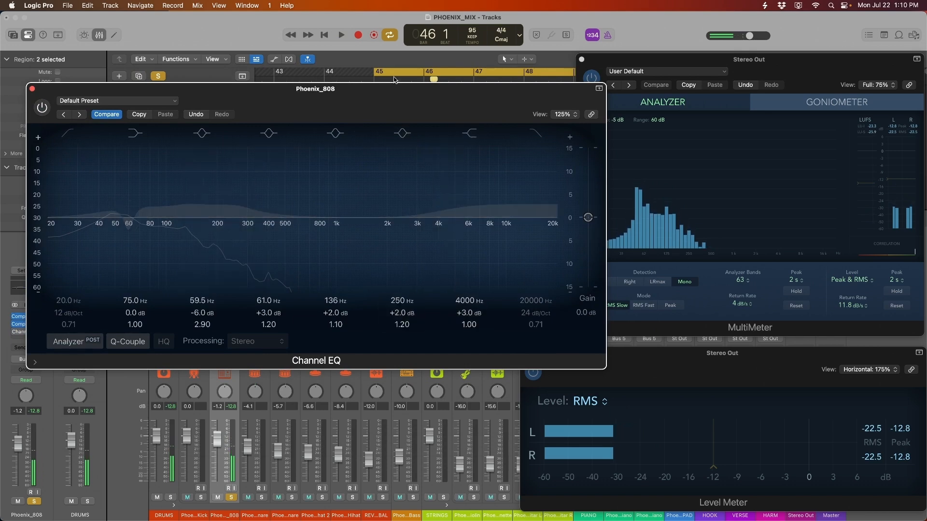
drag(406, 104, 404, 100)
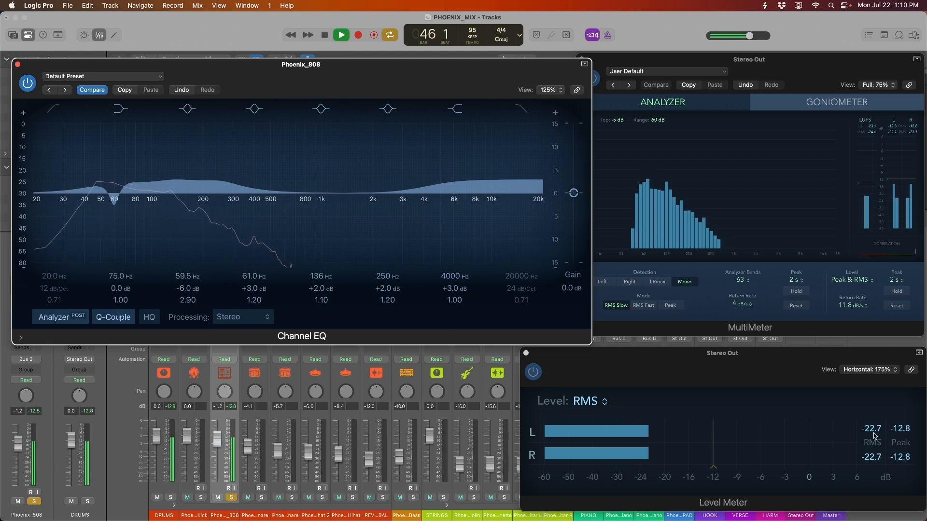
Lower the 808 EQ's output gain to -1.1 dB during playback and close the EQ
key(space)
drag(574, 194, 574, 196)
key(space)
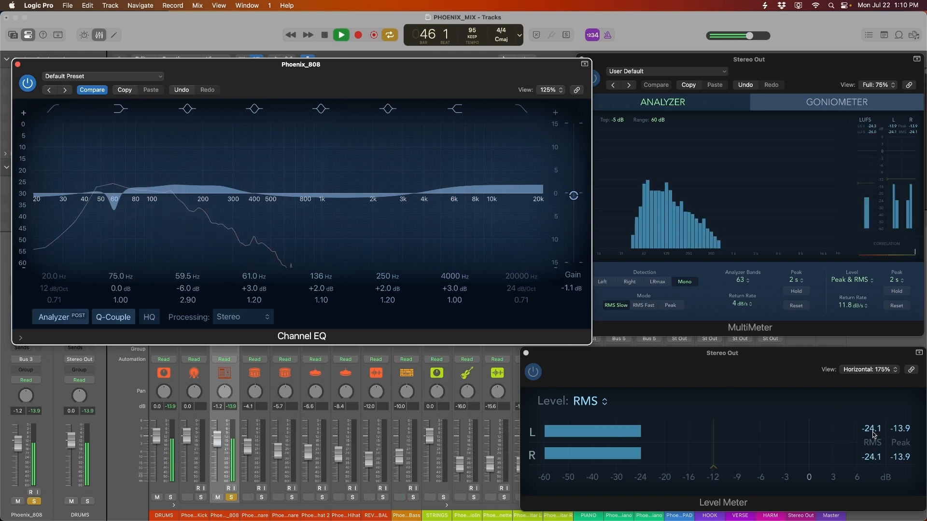
key(space)
click(18, 65)
Unsolo the 808, select Phoenix_Kick and Phoenix_808 together, and compare the full mix with their EQs bypassed and enabled
scroll(169, 126, up, 3)
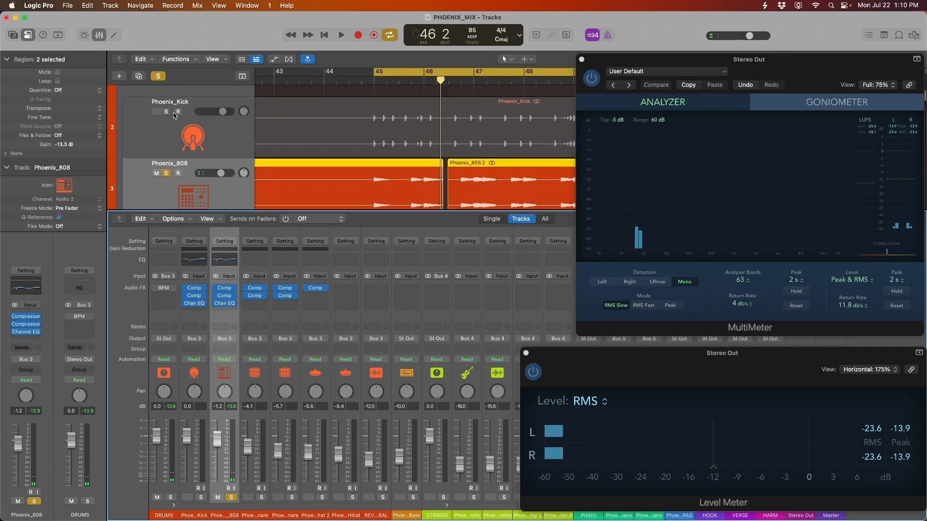
click(166, 112)
click(167, 173)
click(163, 105)
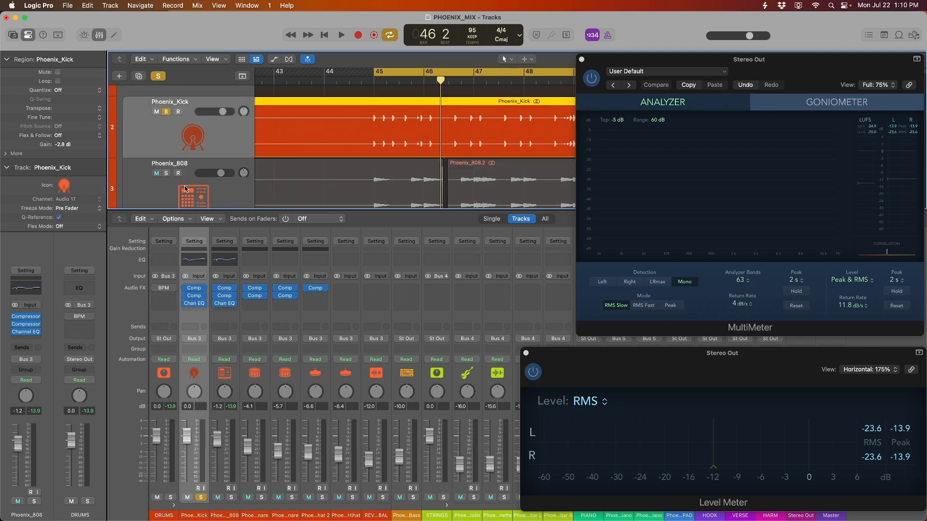
shift+click(217, 238)
click(167, 102)
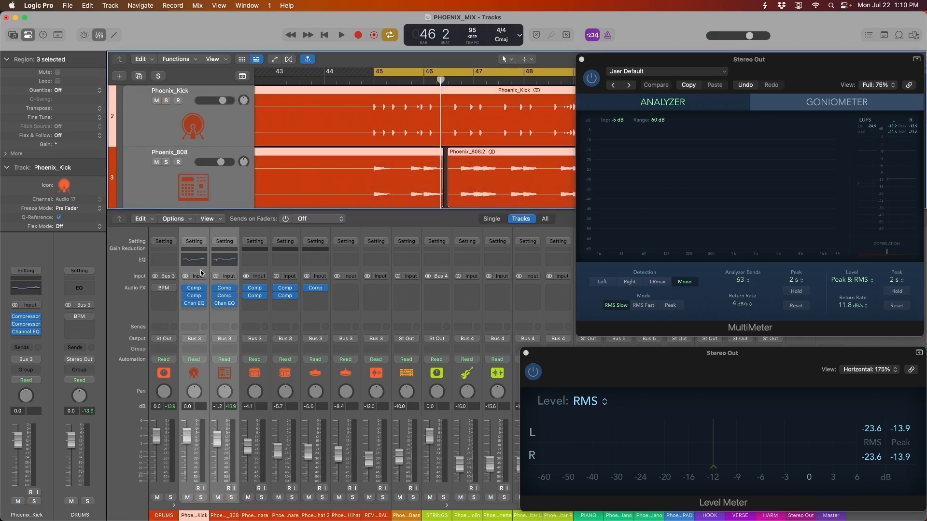
click(185, 303)
key(space)
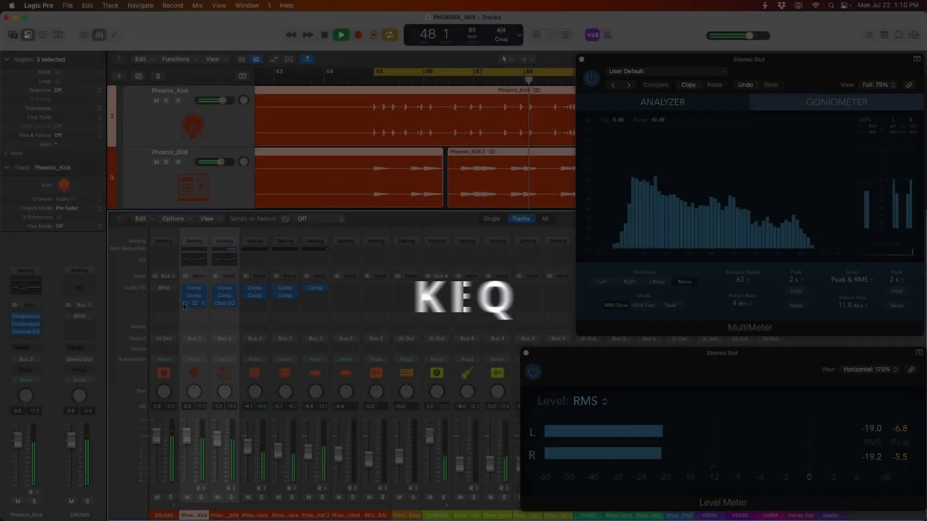
key(space)
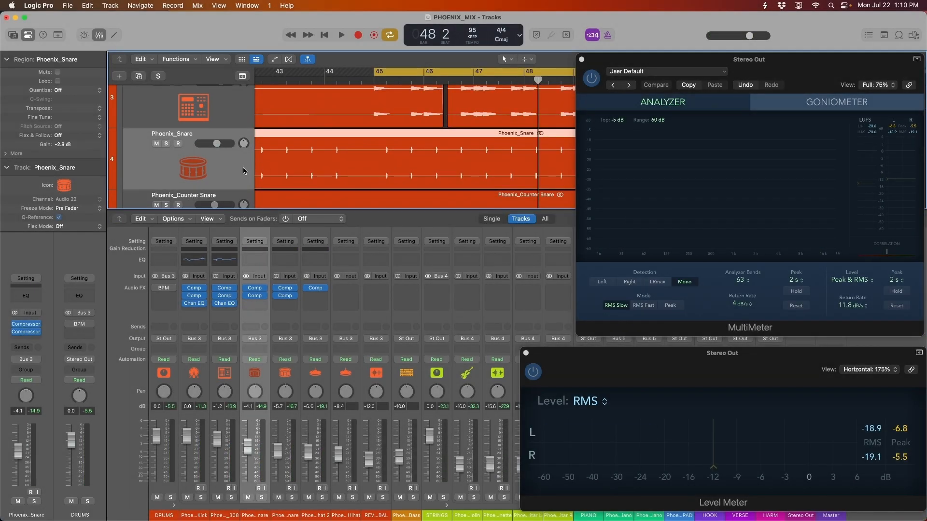
Add a Channel EQ to Phoenix_Snare, place it beside the meters, and solo the snare during playback
scroll(244, 170, down, 1)
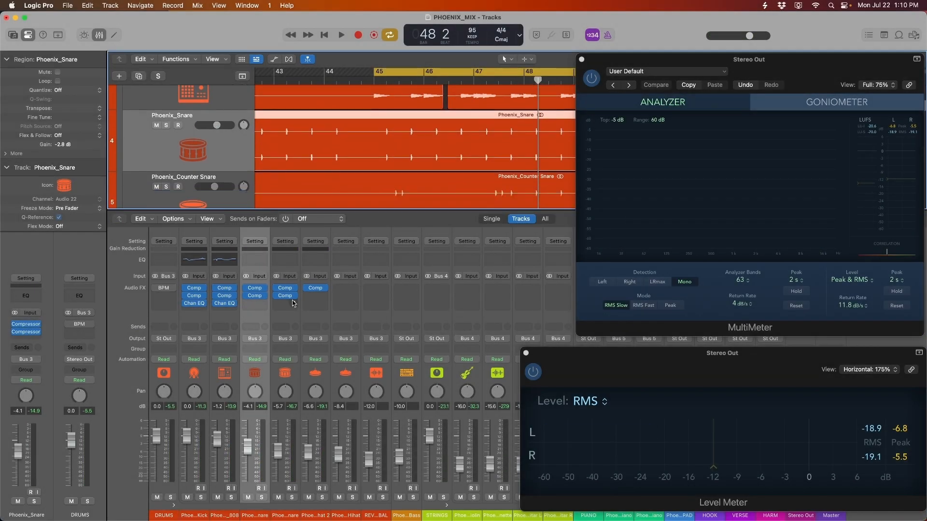
click(254, 260)
drag(612, 150, 329, 147)
click(761, 101)
key(space)
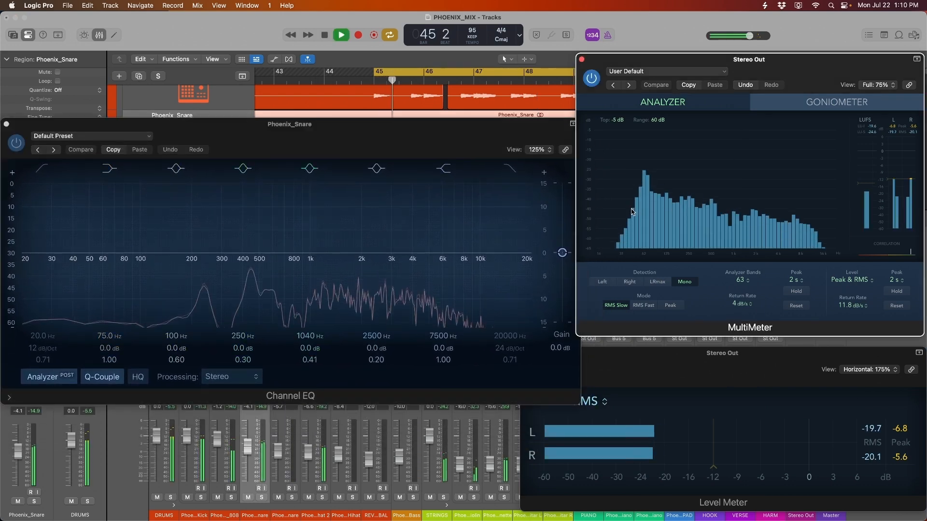
drag(448, 144, 460, 142)
mouse_move(354, 130)
mouse_down()
mouse_move(355, 223)
mouse_move(364, 199)
mouse_move(356, 122)
mouse_up()
click(228, 161)
key(s)
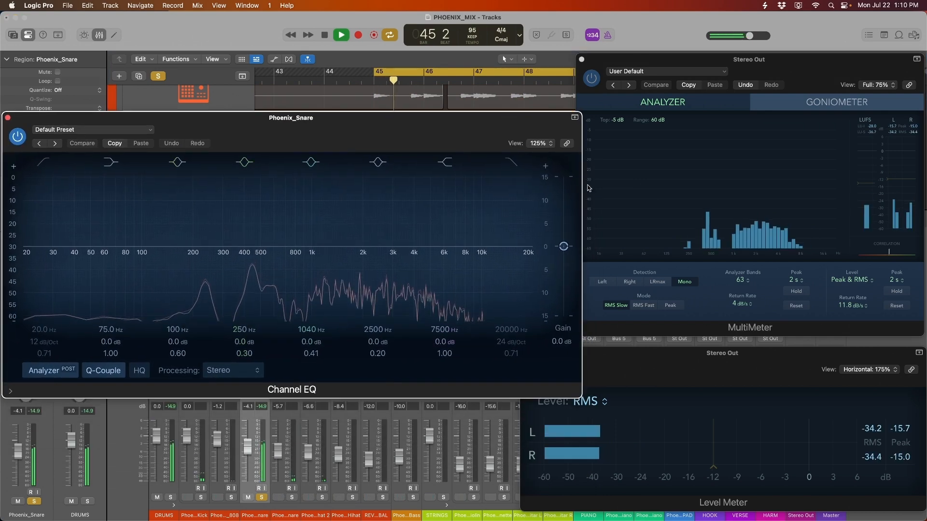
key(space)
Enable the snare EQ's low cut at 106 Hz, 12 dB/Oct, and set the MultiMeter analyzer's top to -35 dB
click(44, 208)
drag(54, 216, 147, 262)
scroll(684, 179, down, 5)
scroll(685, 180, down, 5)
key(space)
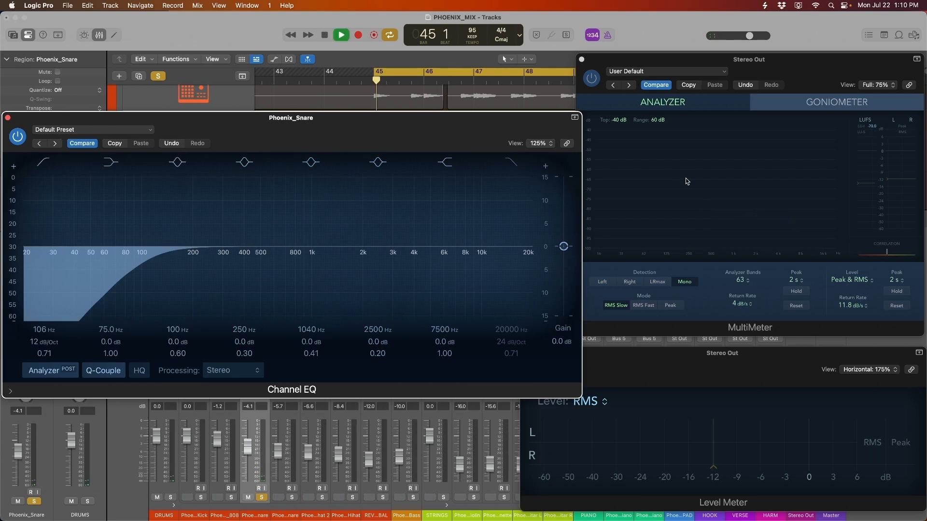
scroll(671, 183, up, 3)
scroll(678, 203, down, 2)
key(space)
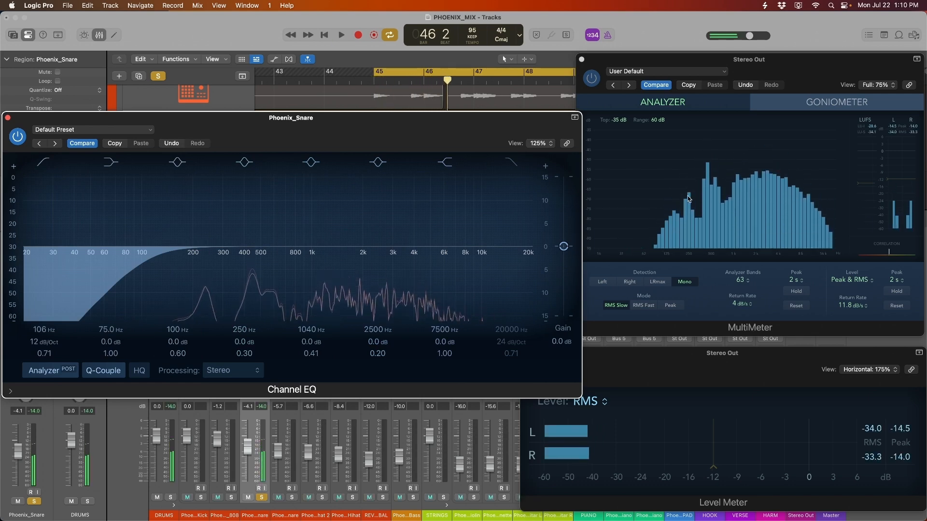
Boost the snare EQ's 250 Hz band by 3 dB at 214 Hz with a Q of 1.40
mouse_move(209, 247)
mouse_down()
mouse_move(208, 202)
mouse_move(277, 205)
mouse_move(206, 218)
mouse_move(204, 231)
mouse_up()
key(space)
key(space)
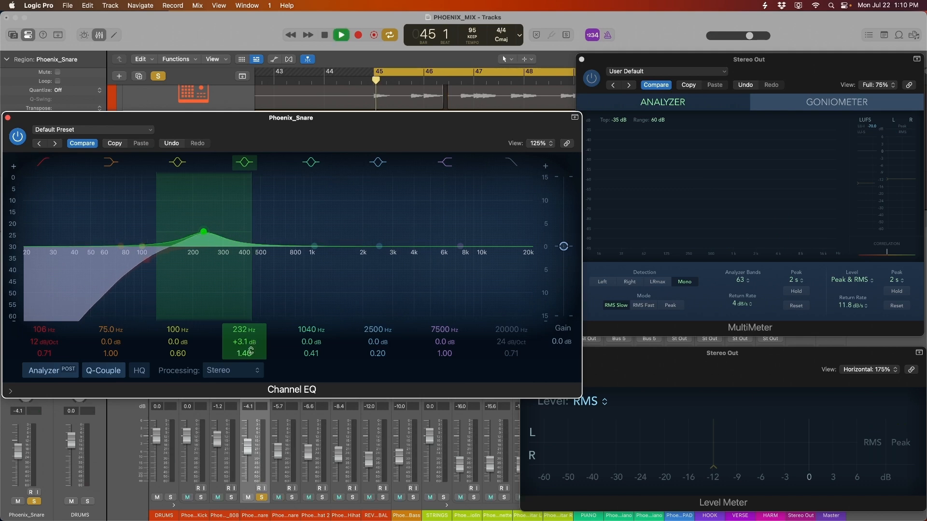
drag(204, 231, 197, 233)
key(space)
Cut the snare EQ by 2.8 dB at 462 Hz, Q 1.00, and by 0.9 dB at 2180 Hz, Q 0.57
drag(325, 252, 259, 262)
key(space)
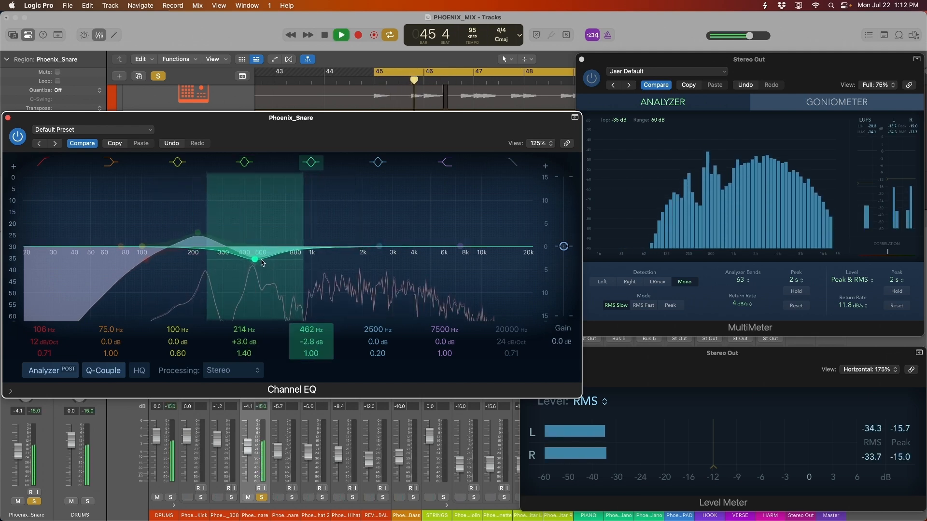
mouse_move(379, 246)
mouse_down()
mouse_move(375, 220)
mouse_move(372, 253)
mouse_up()
key(space)
key(space)
Boost the snare EQ's high shelf by 3 dB at 7700 Hz with a Q of 1.00
click(461, 245)
key(space)
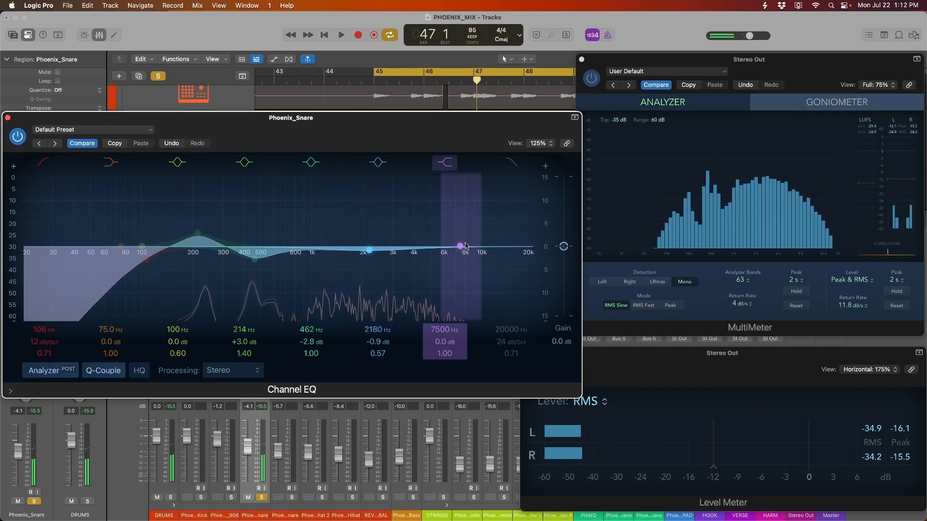
key(space)
drag(467, 240, 464, 237)
Compare the snare's output level with the EQ bypassed and enabled, and raise the EQ's output gain to match
click(16, 136)
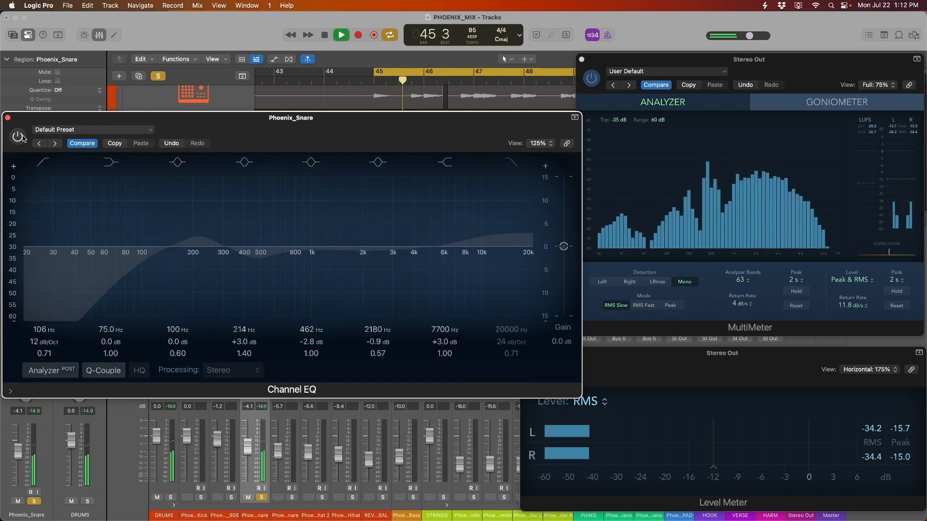
click(22, 137)
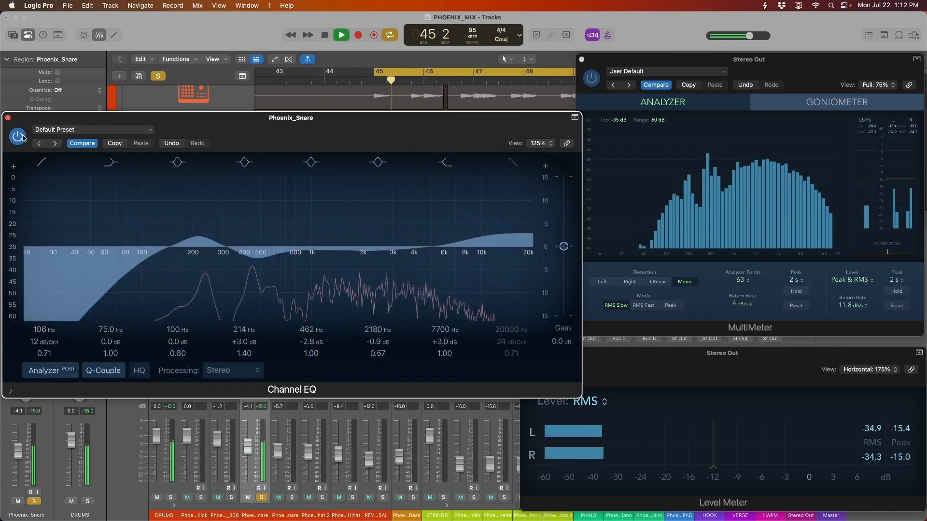
key(space)
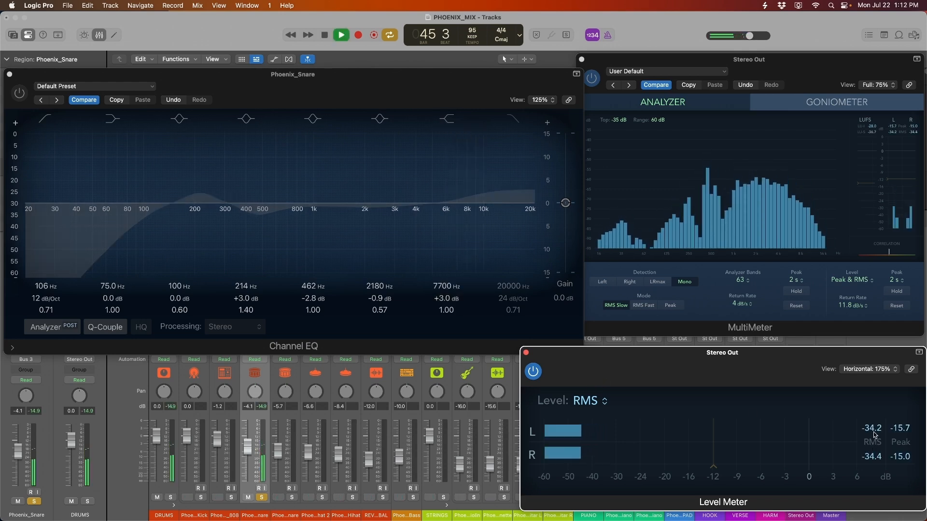
key(space)
click(43, 95)
key(space)
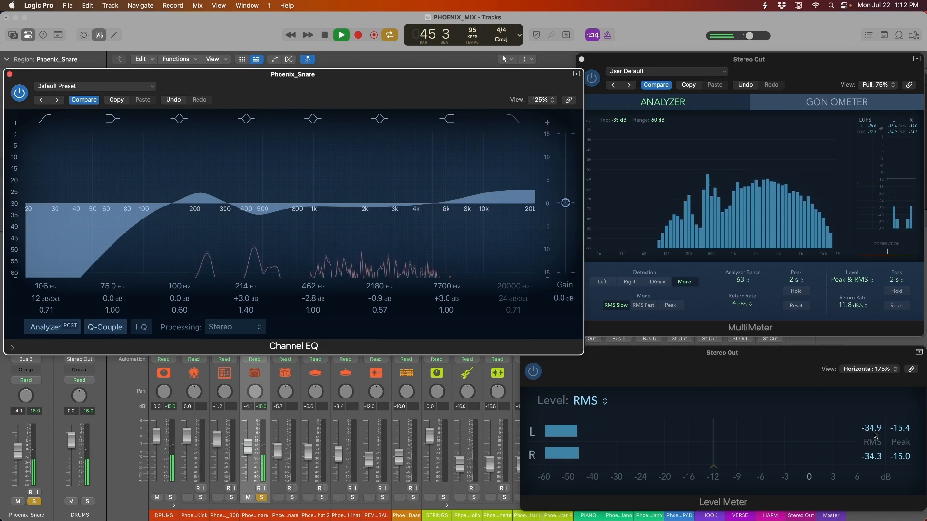
key(space)
drag(564, 206, 565, 204)
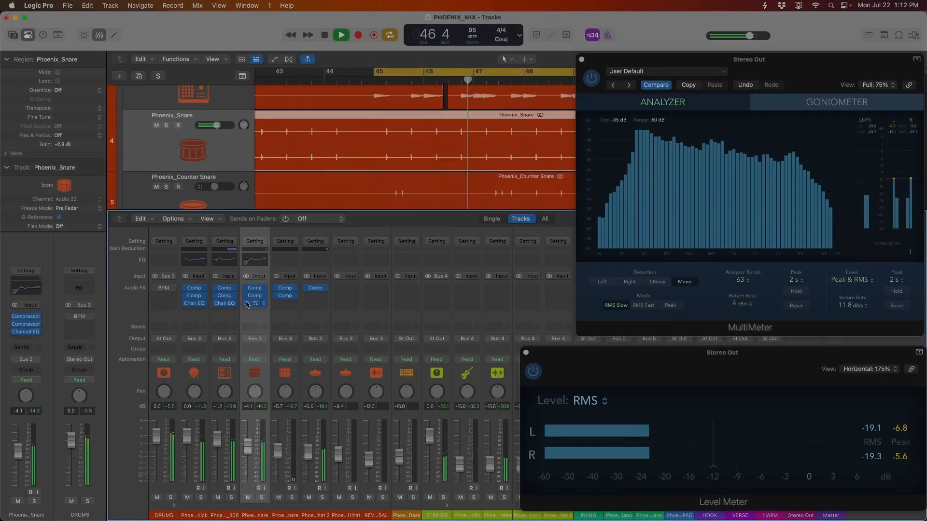
Stop playback, select and solo Phoenix_Counter Snare, and add a Channel EQ to it
key(space)
click(232, 149)
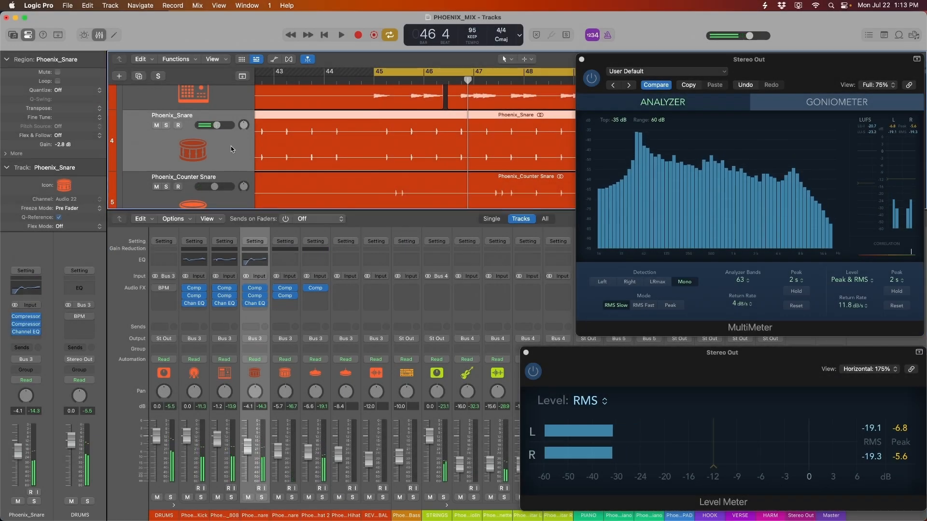
scroll(231, 149, down, 2)
scroll(231, 146, down, 1)
click(231, 147)
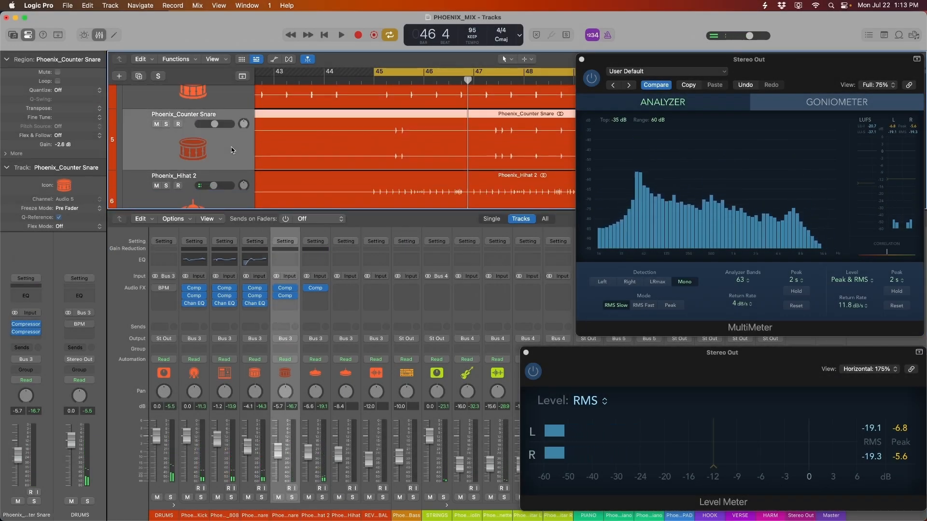
scroll(234, 164, up, 2)
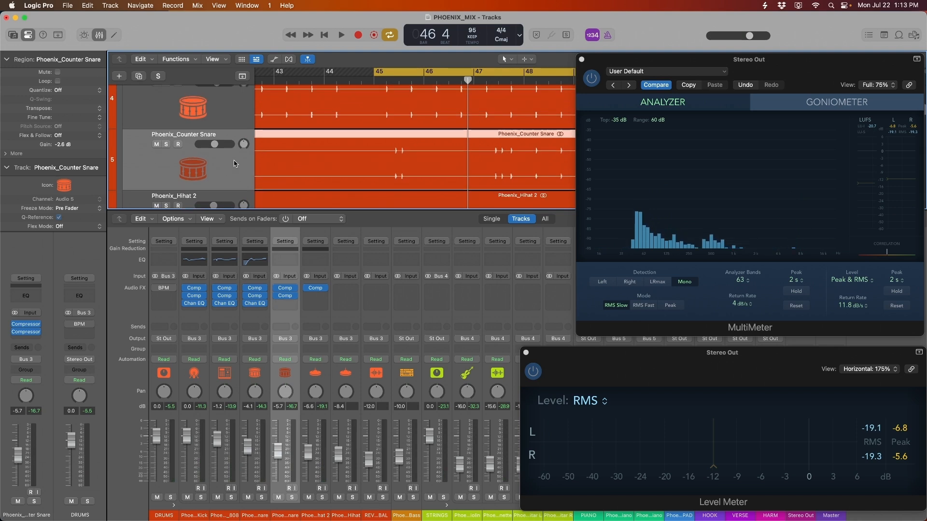
click(234, 162)
scroll(234, 164, down, 1)
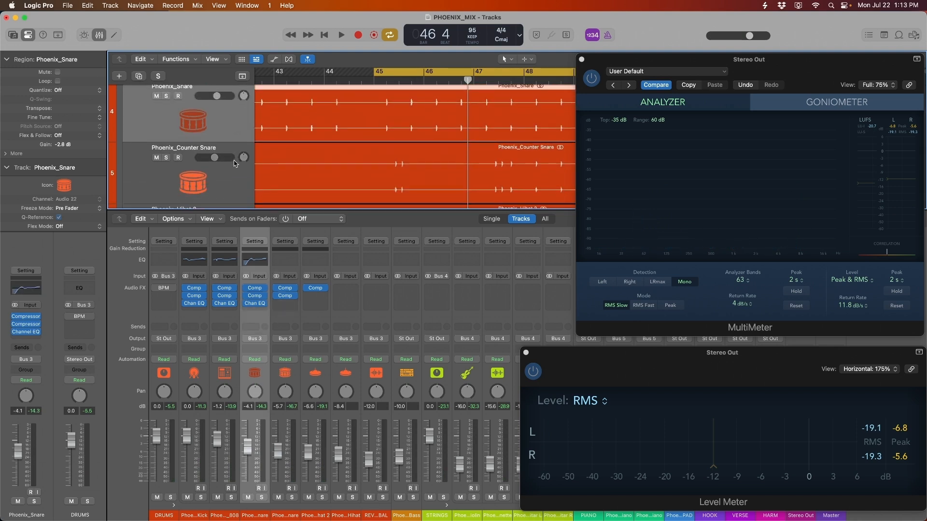
scroll(230, 174, down, 1)
click(224, 143)
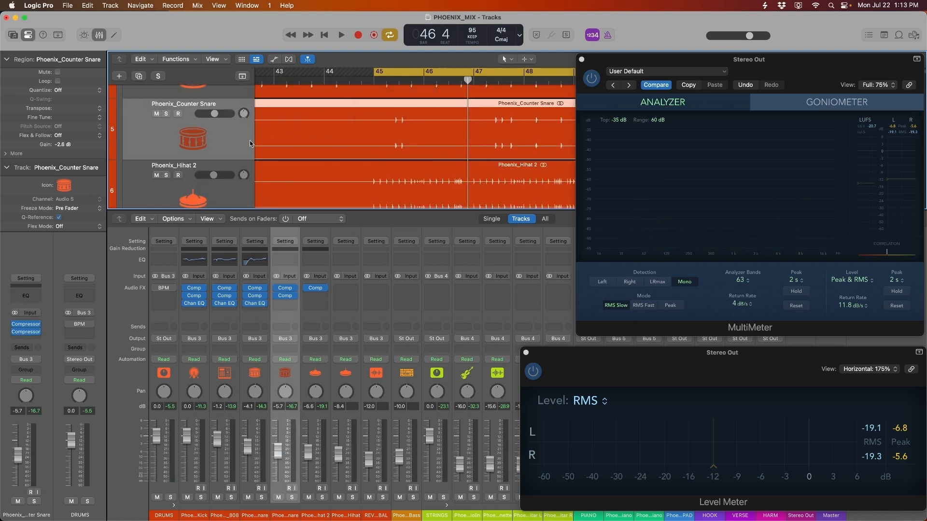
key(s)
click(284, 305)
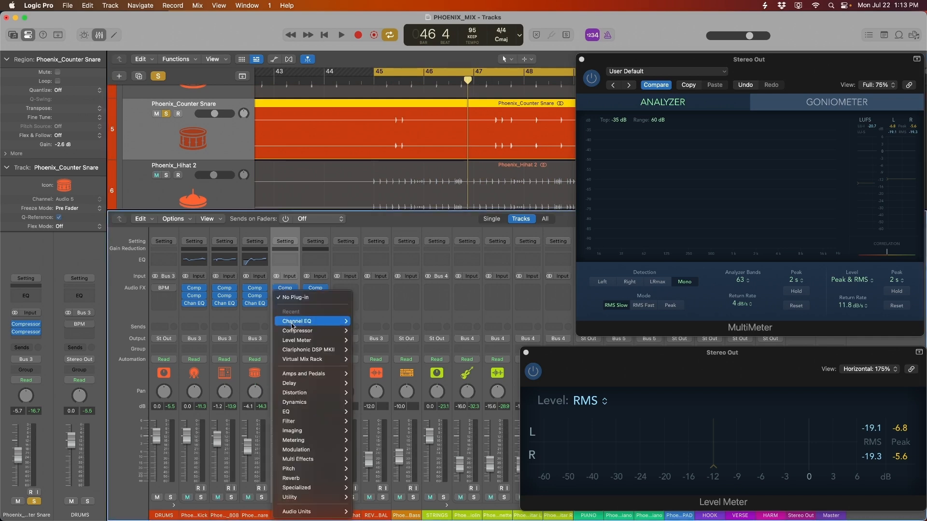
click(292, 322)
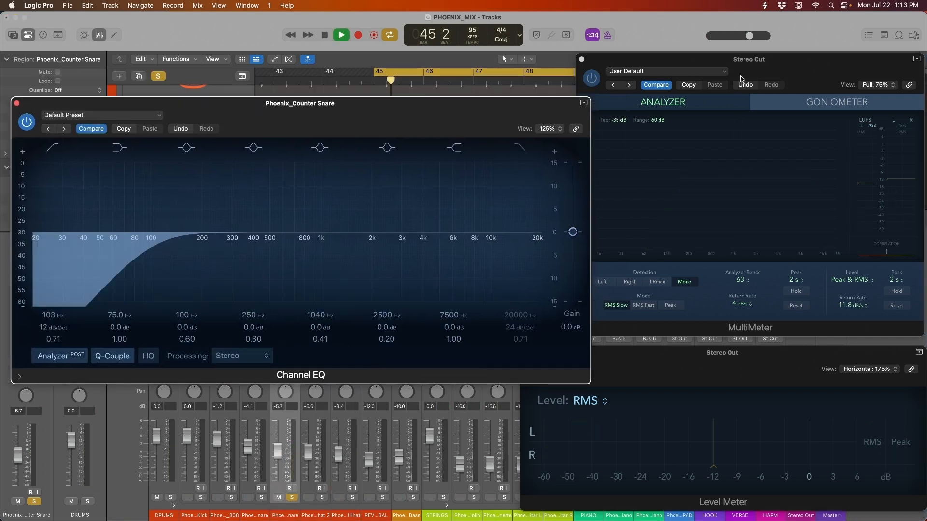
Turn off the counter snare EQ's low cut and listen to the soloed track
click(705, 193)
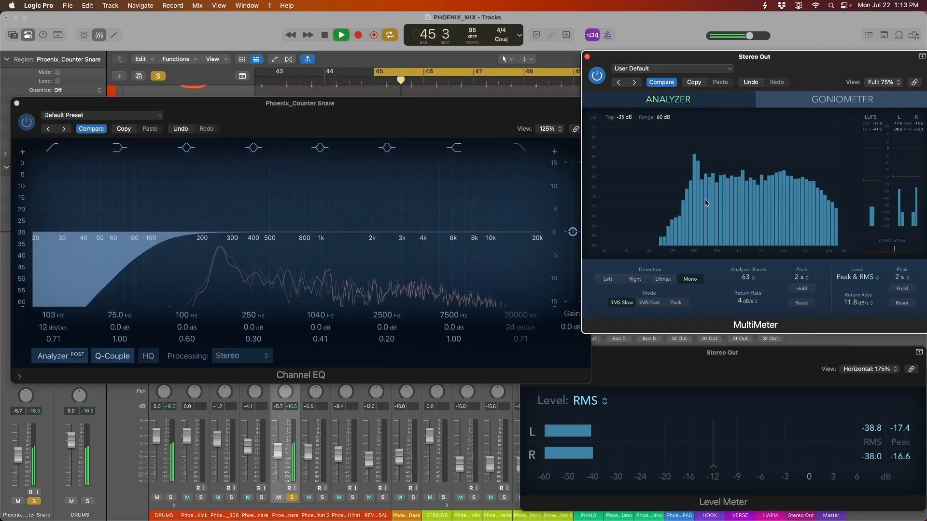
key(space)
click(53, 148)
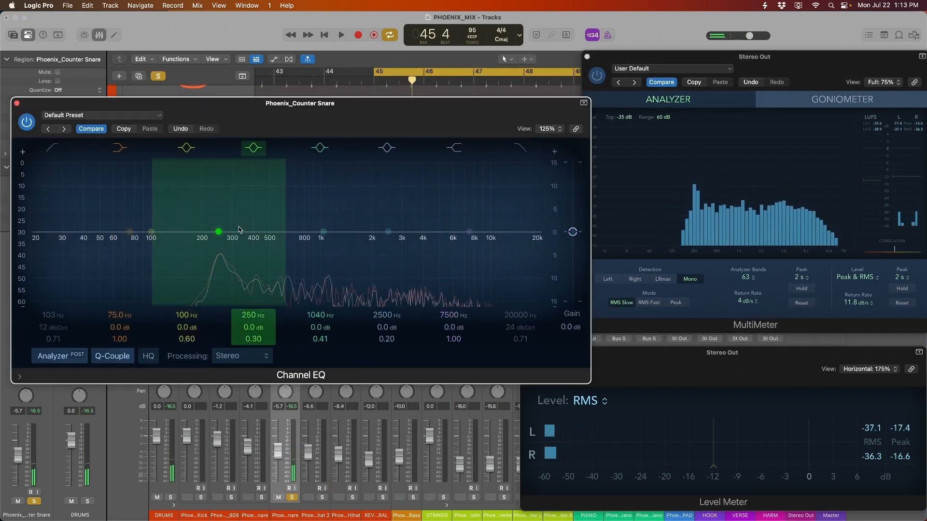
key(space)
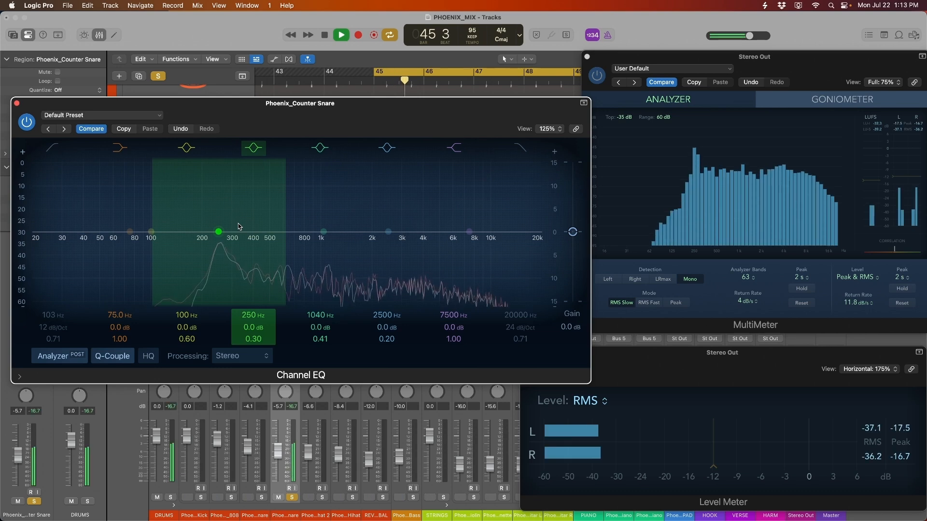
Boost the counter snare EQ's 250 Hz band by 2 dB at 216 Hz with a Q of 1.70
key(space)
mouse_move(221, 231)
mouse_down()
mouse_move(213, 216)
mouse_move(204, 218)
mouse_move(209, 225)
mouse_up()
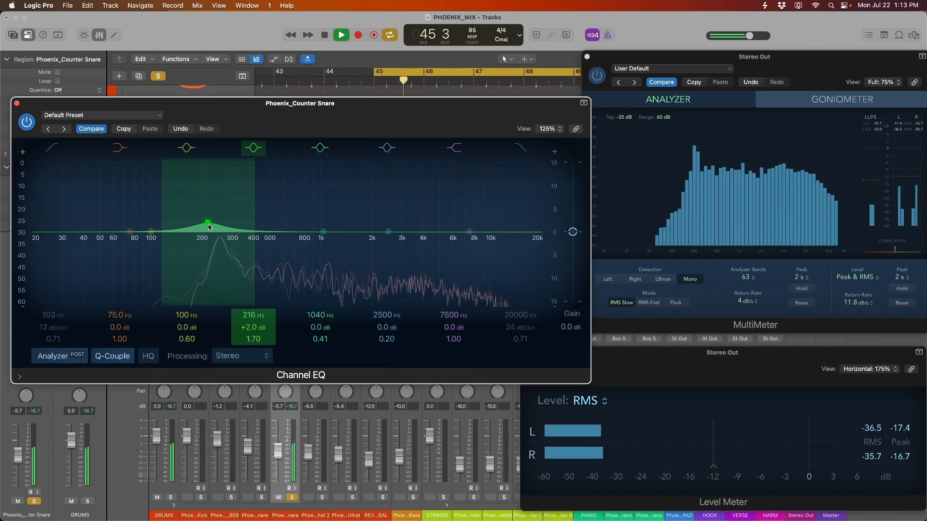
key(space)
Move the counter snare EQ's 1040 Hz band to 695 Hz and refine its cut to 1 dB with a Q of 0.41
click(320, 231)
drag(320, 232, 292, 247)
key(space)
key(space)
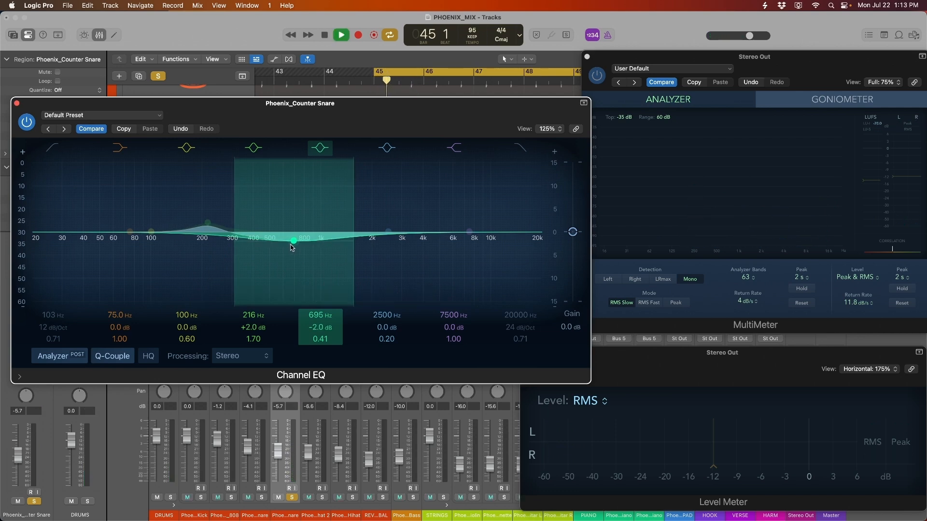
key(space)
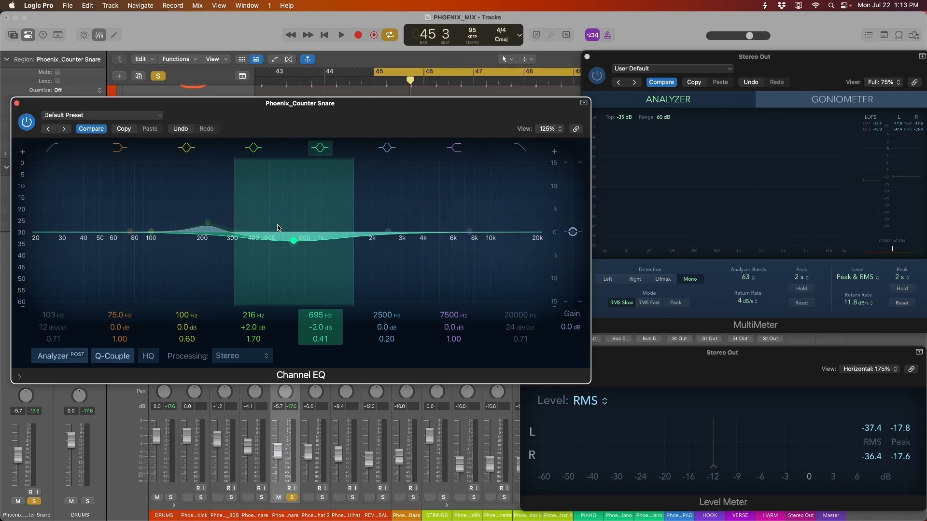
mouse_move(292, 242)
mouse_down()
mouse_move(292, 205)
mouse_move(291, 236)
mouse_up()
key(space)
key(space)
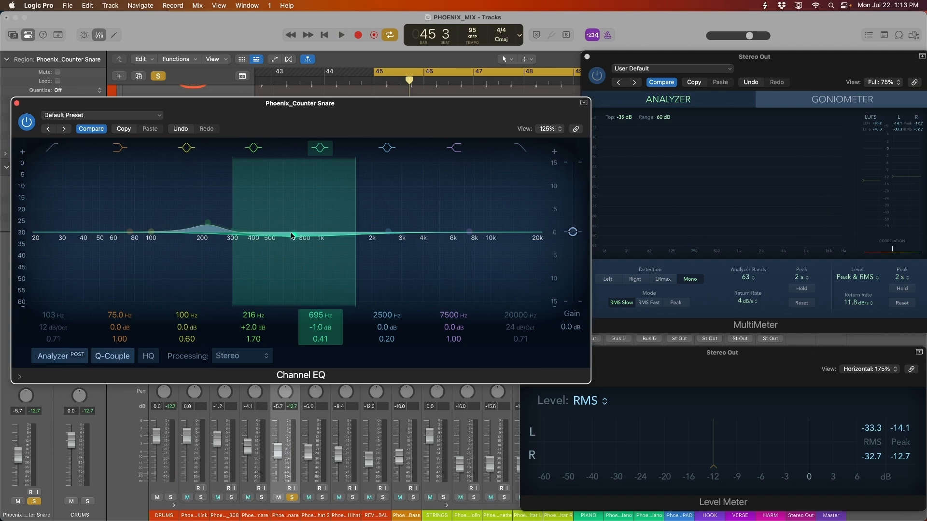
Boost the counter snare EQ's high shelf by 3 dB at 8450 Hz with a Q of 1.00 and play it back
key(space)
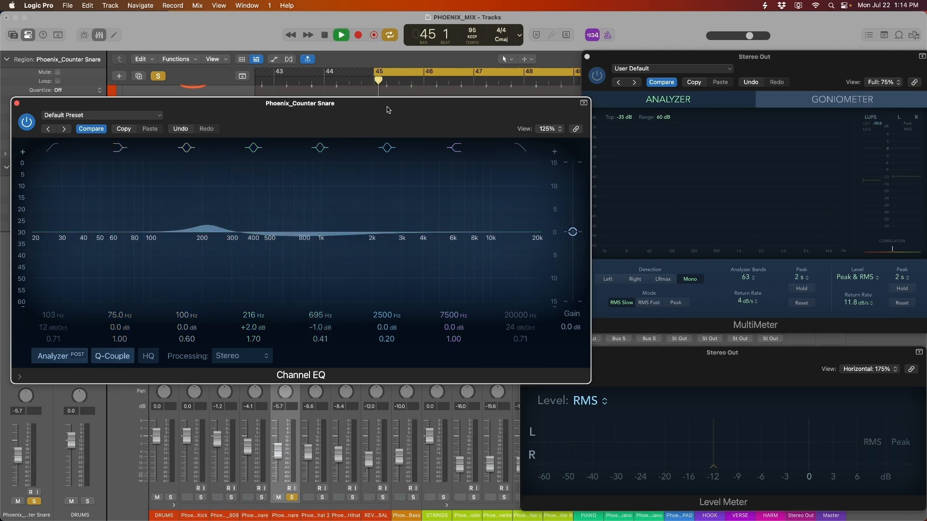
mouse_move(469, 232)
mouse_down()
mouse_move(493, 228)
mouse_move(478, 223)
mouse_up()
key(space)
key(space)
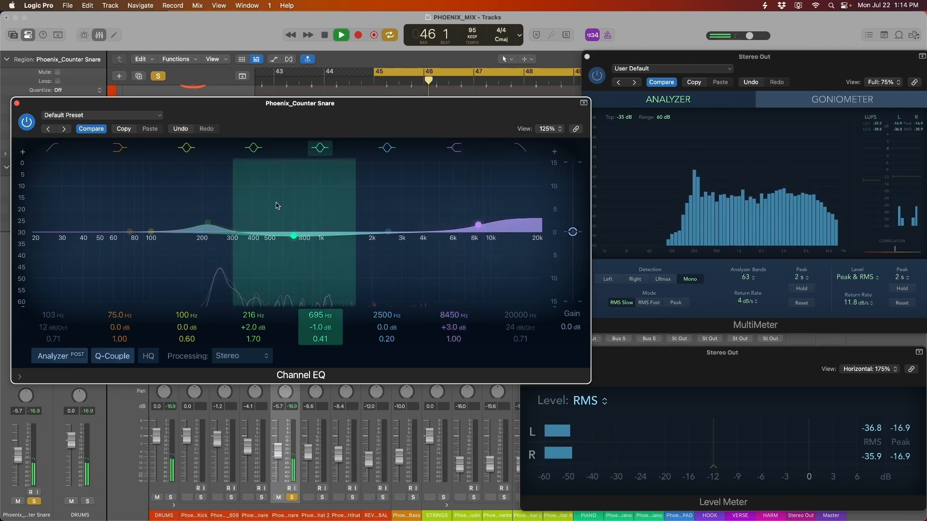
Close the counter snare's EQ, take the track out of solo, and listen to it in the full mix
key(space)
key(super+w)
click(159, 77)
key(space)
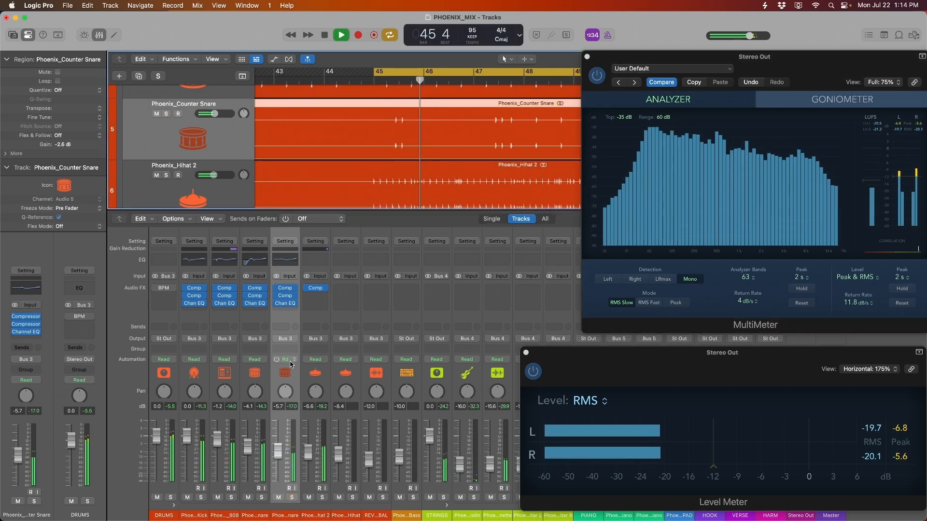
key(space)
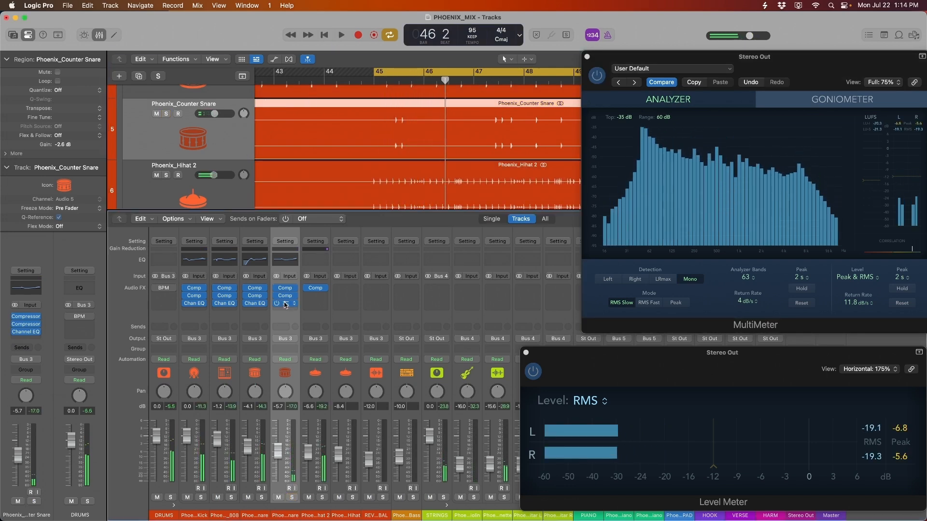
Compare the soloed counter snare EQ's RMS level against bypass and set its output gain to -0.6 dB
click(285, 303)
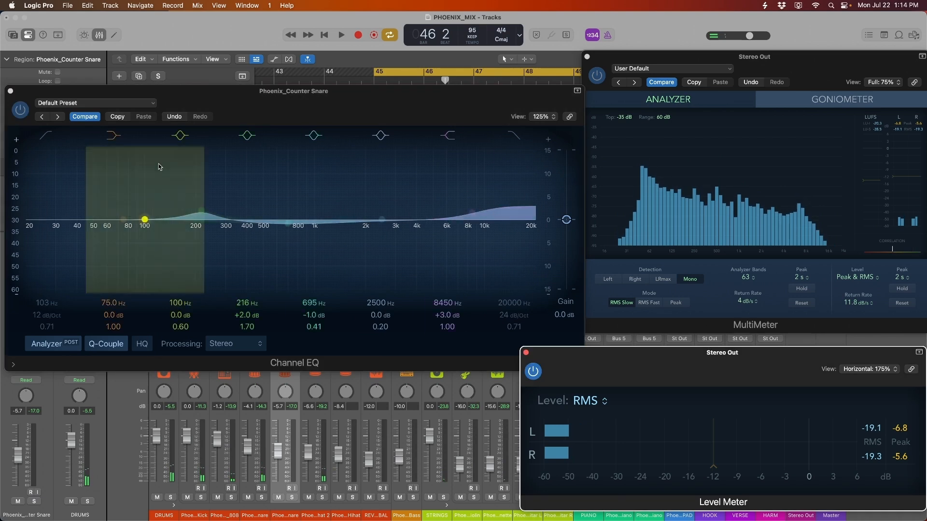
click(20, 110)
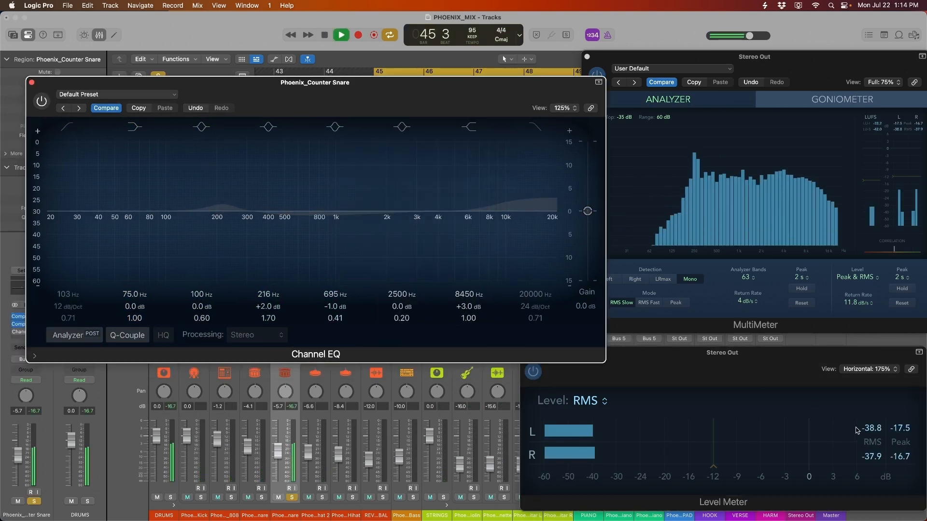
key(space)
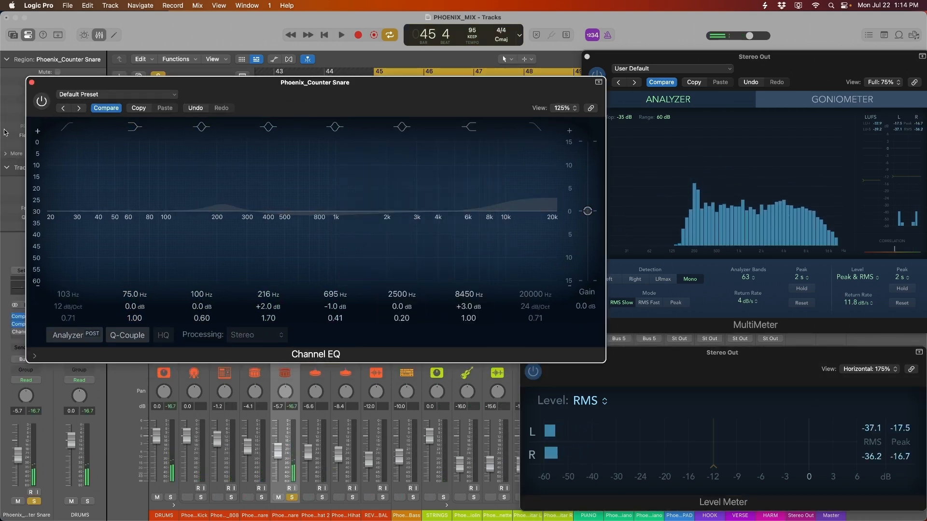
key(space)
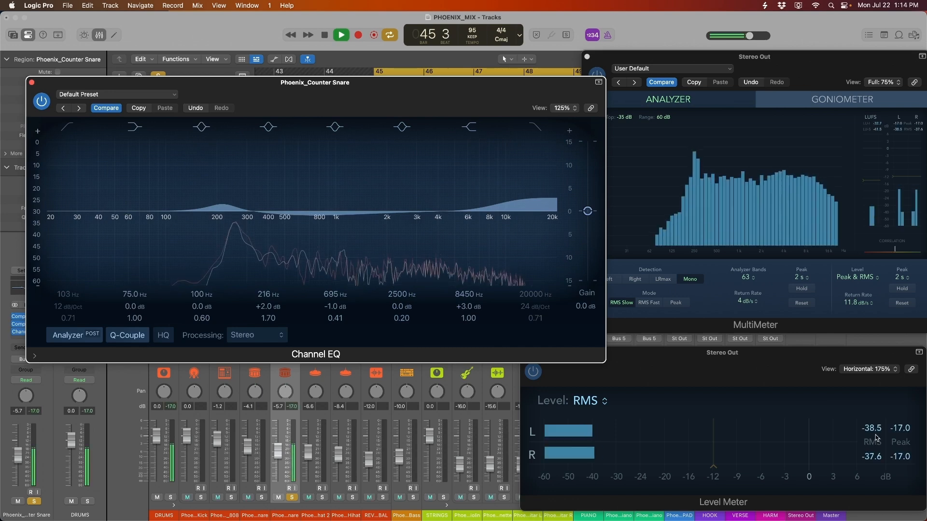
key(space)
drag(587, 212, 590, 224)
key(space)
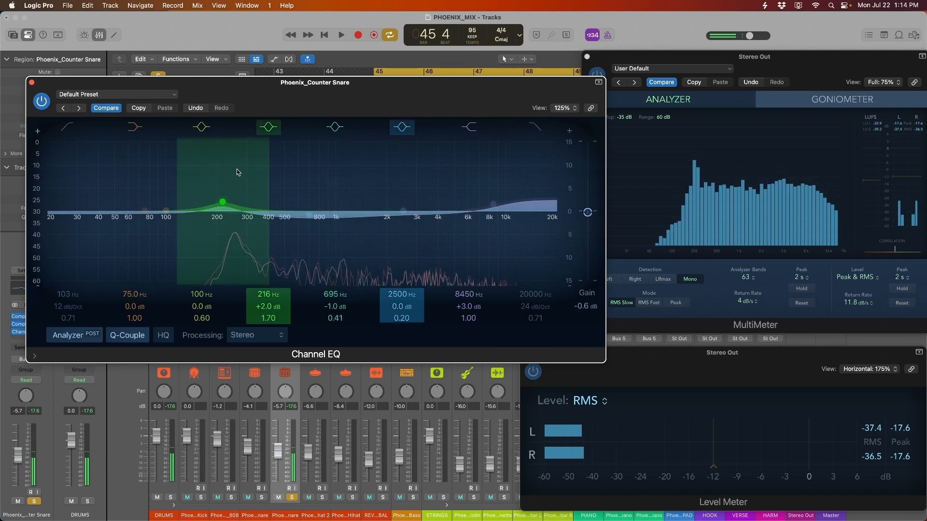
Close the counter snare's EQ and lower that track's fader to -10.8 dB while the full mix plays
key(space)
click(32, 82)
key(space)
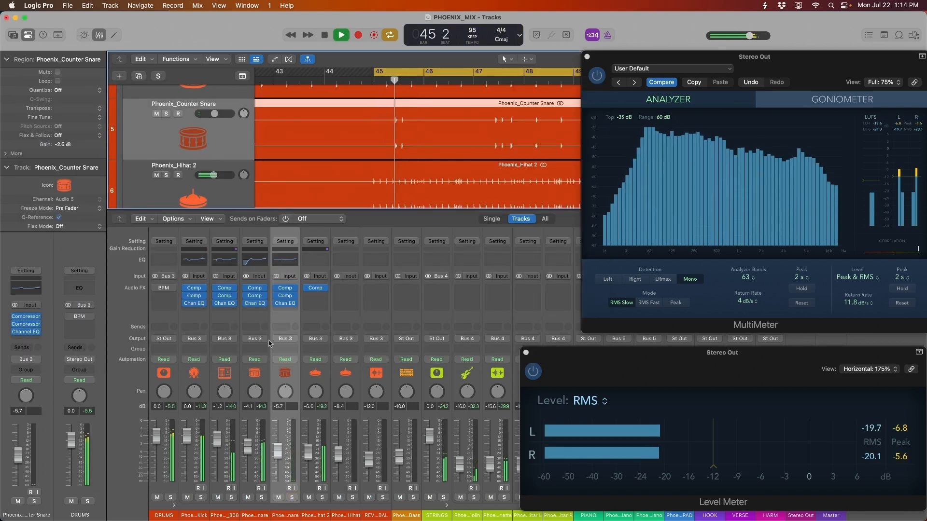
drag(286, 439, 273, 456)
key(space)
Select the Phoenix_Hihat 2 track and add a Channel EQ after its compressor
click(229, 144)
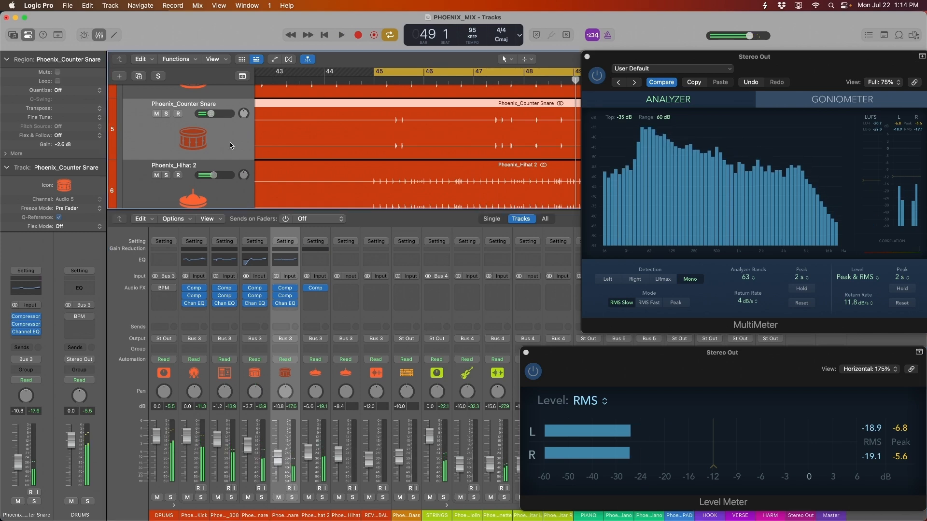
scroll(196, 139, up, 3)
scroll(198, 139, down, 3)
scroll(222, 139, down, 1)
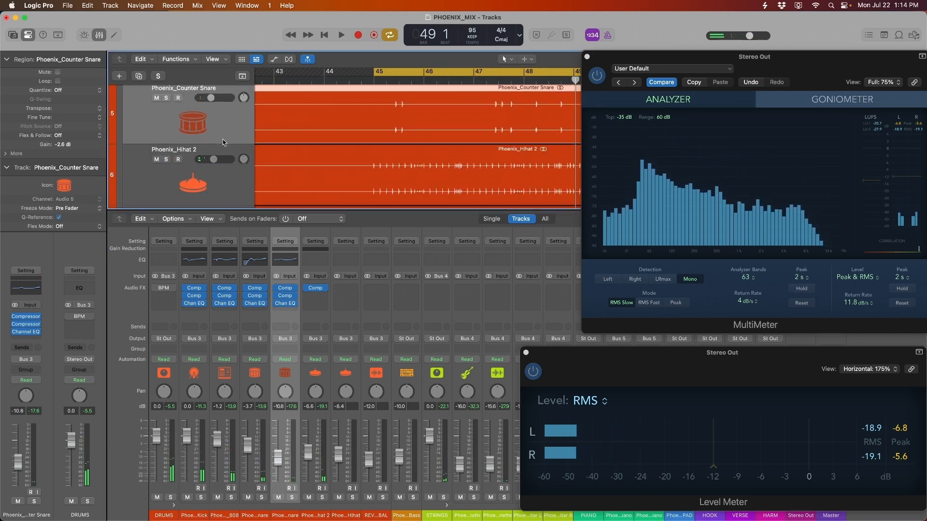
click(216, 176)
scroll(219, 169, down, 2)
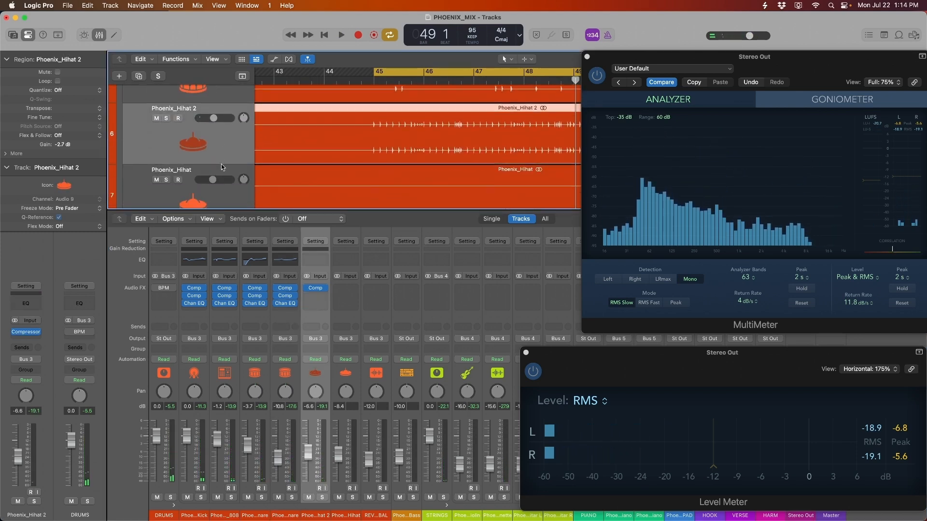
click(312, 304)
click(341, 320)
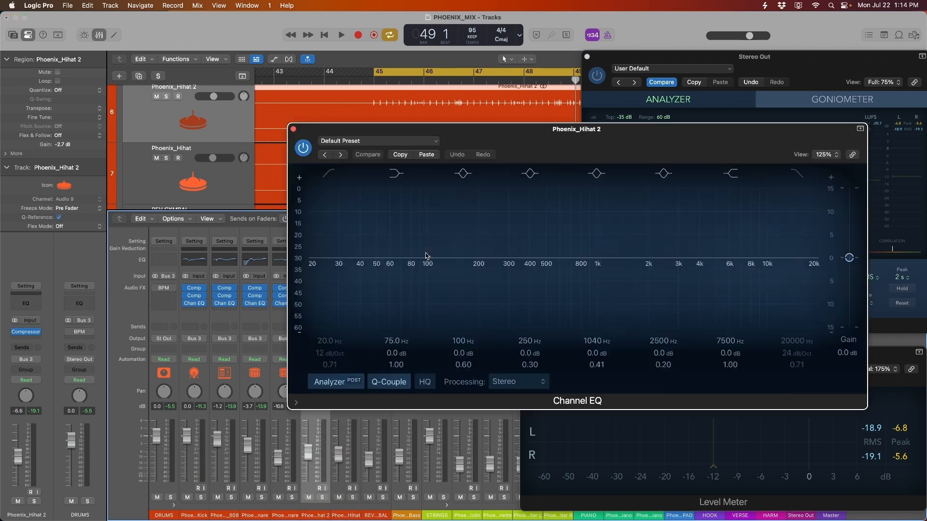
drag(574, 145, 400, 223)
Solo hi-hat 2, play it, and boost its EQ's high shelf by 3.1 dB at 10100 Hz
click(232, 121)
scroll(229, 114, up, 1)
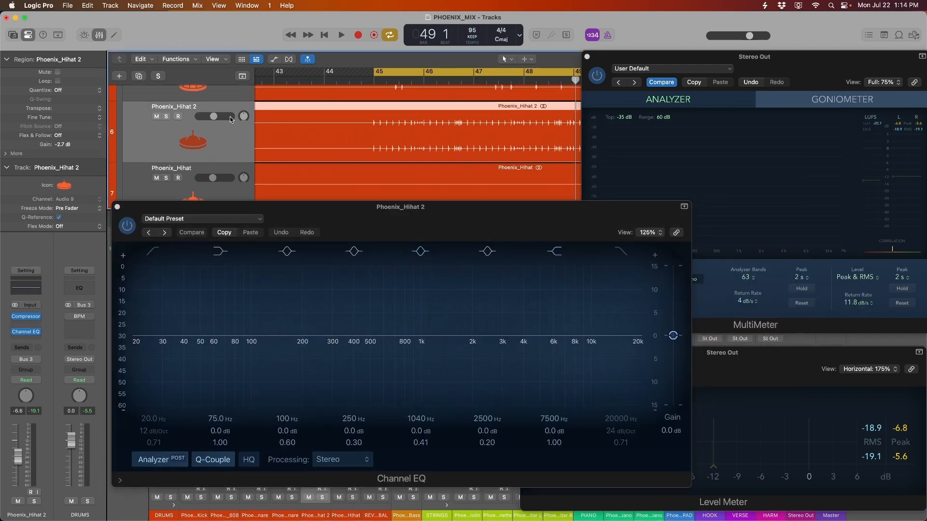
key(s)
key(space)
drag(568, 213, 538, 151)
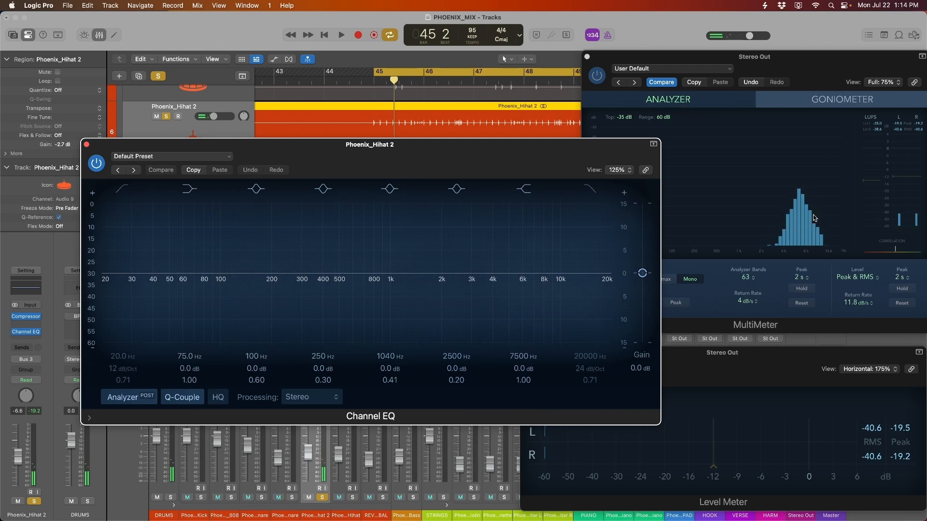
drag(539, 273, 558, 261)
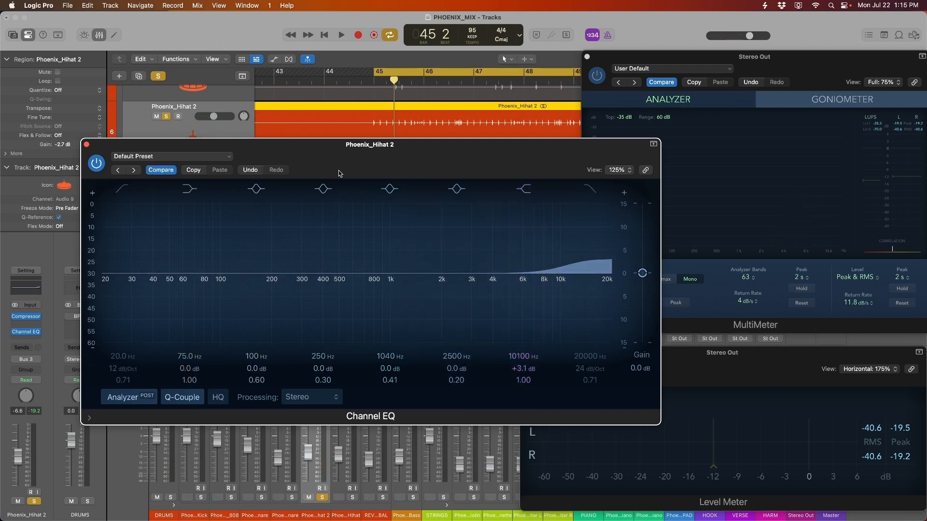
Take hi-hat 2 out of solo and set its EQ's high shelf to 20000 Hz, +11.3 dB and Q 0.34 during playback
drag(323, 164, 313, 189)
click(166, 116)
drag(423, 185, 386, 154)
key(space)
drag(514, 252, 563, 214)
drag(489, 374, 489, 399)
Move the hi-hat 2 EQ's 2500 Hz band to 3440 Hz with a 1 dB cut, and set the MultiMeter's top to -20 dB
drag(411, 267, 436, 275)
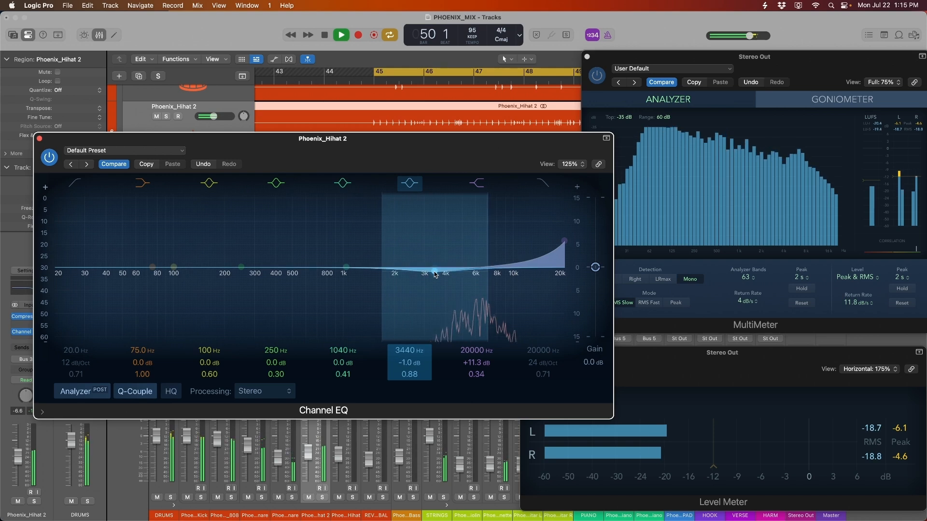
drag(453, 164, 452, 163)
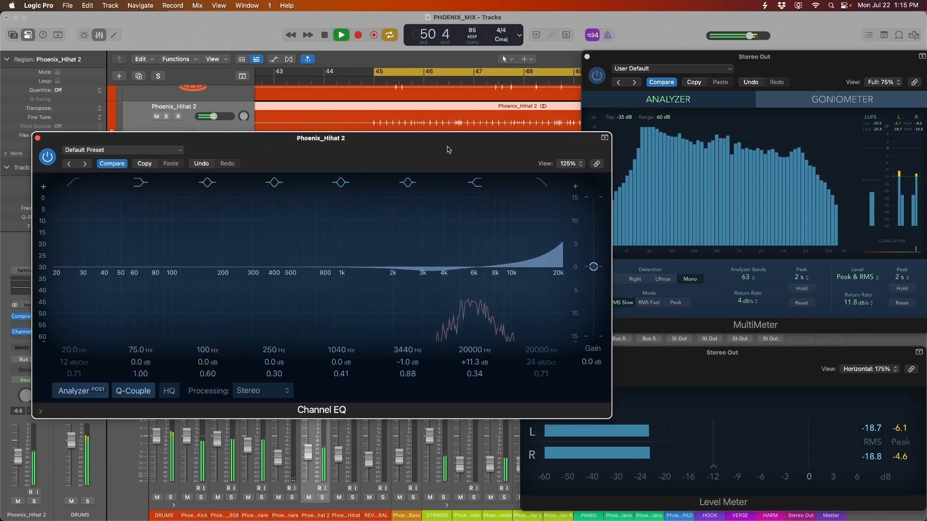
scroll(722, 205, up, 5)
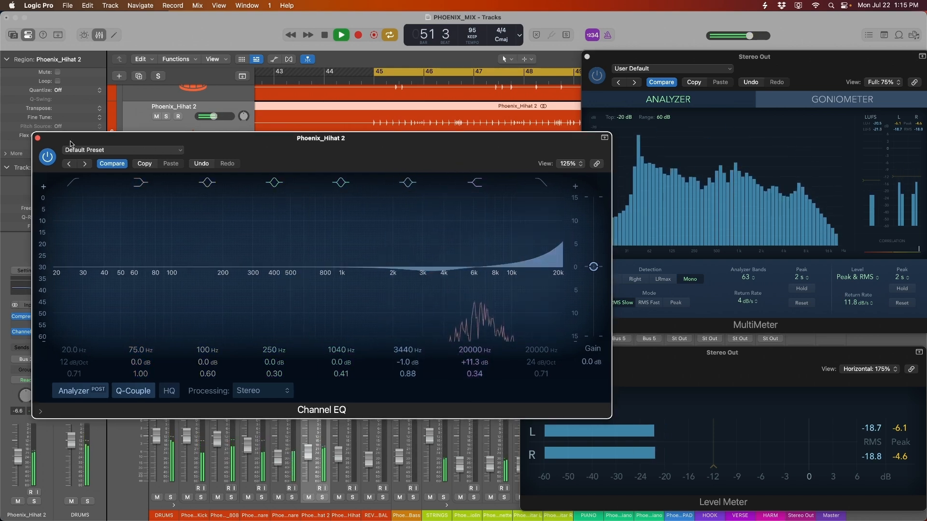
Close the hi-hat 2 EQ and set the track's fader to -7.0 dB against the full mix
click(37, 138)
click(222, 153)
scroll(222, 155, down, 1)
drag(308, 453, 308, 450)
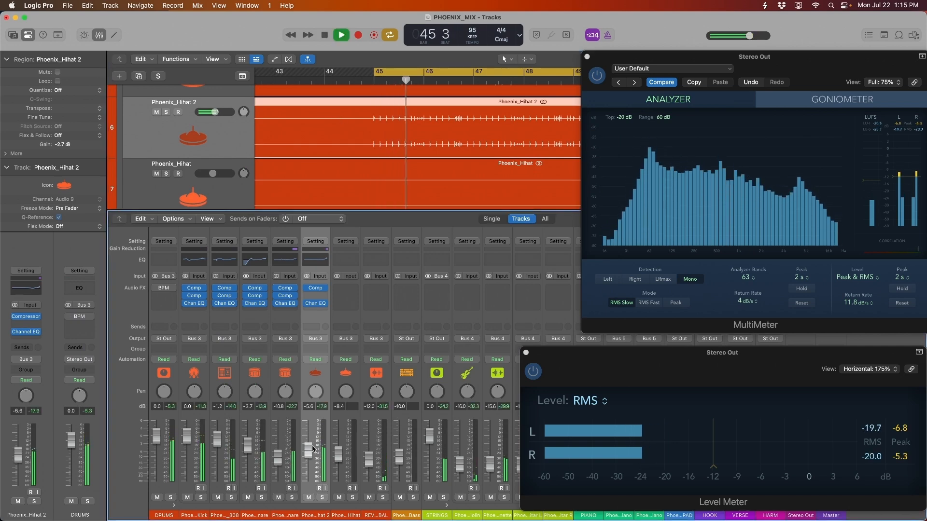
drag(308, 450, 308, 453)
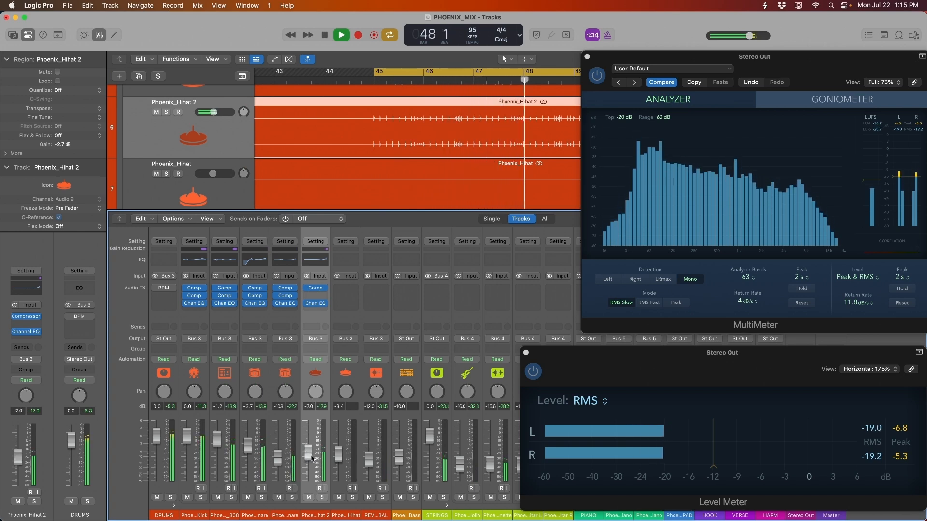
Close the MultiMeter and raise the kick and 808 faders together, to 0.7 dB and -0.5 dB
click(587, 57)
scroll(234, 135, up, 3)
click(231, 133)
shift+click(231, 136)
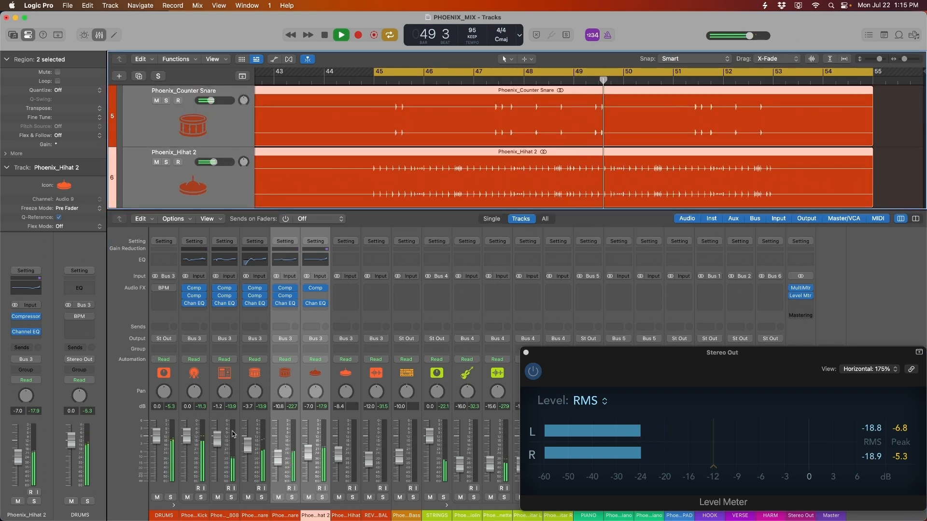
click(197, 372)
shift+click(234, 493)
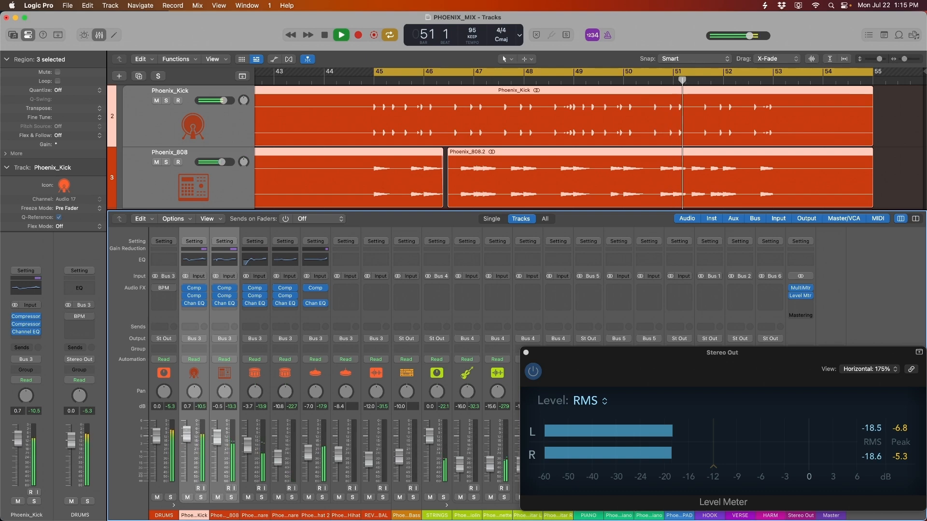
key(space)
Select only the kick track and add the Virtual Mix Rack plug-in after its Channel EQ
click(223, 136)
scroll(223, 137, up, 1)
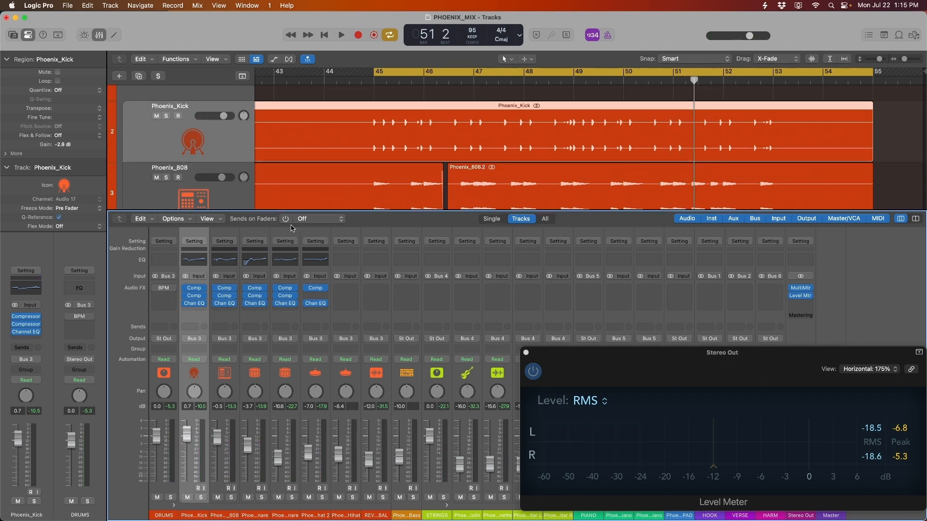
scroll(237, 144, down, 1)
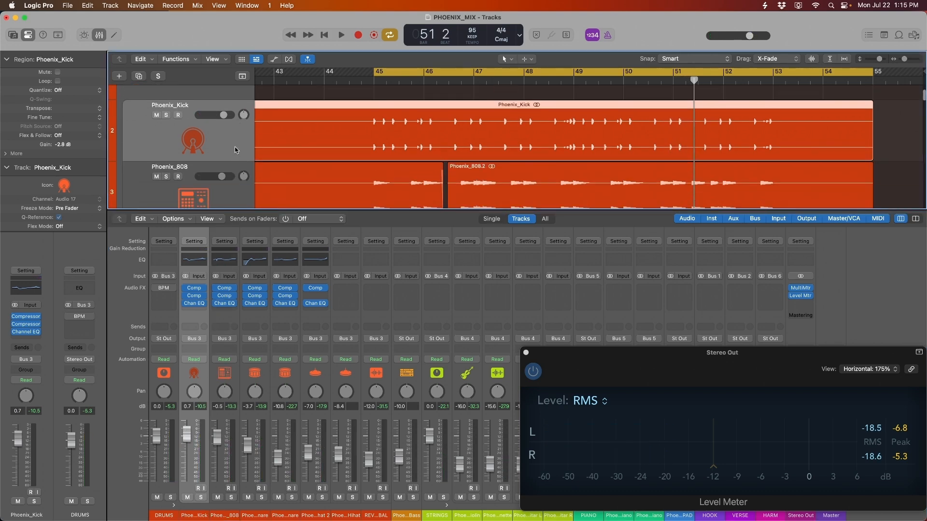
click(193, 312)
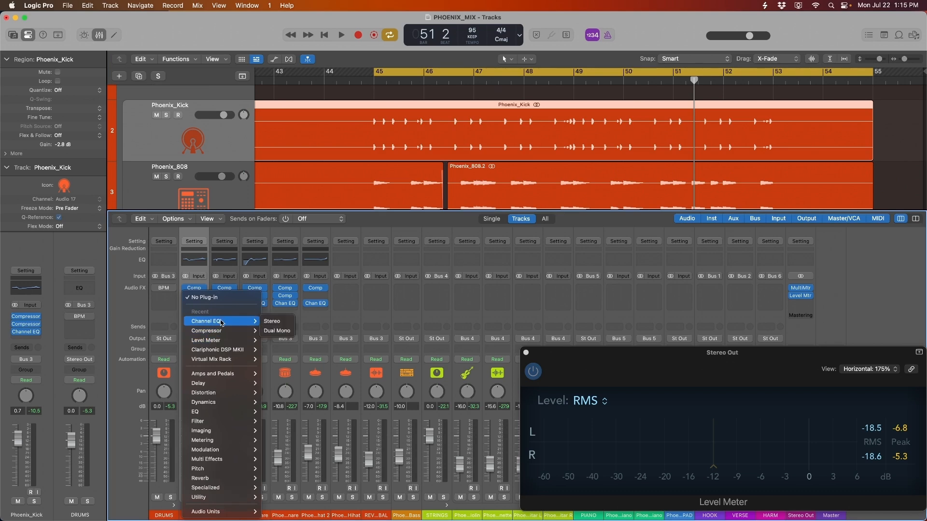
click(472, 132)
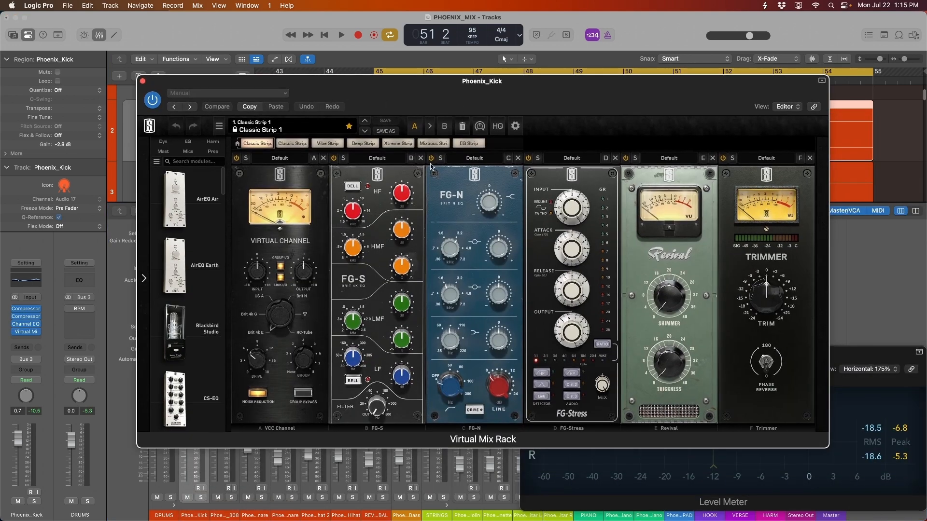
Remove the VCC Channel, FG-S, FG-N, FG-Stress and Revival modules from the kick's rack, keeping only the Trimmer
click(421, 158)
click(420, 159)
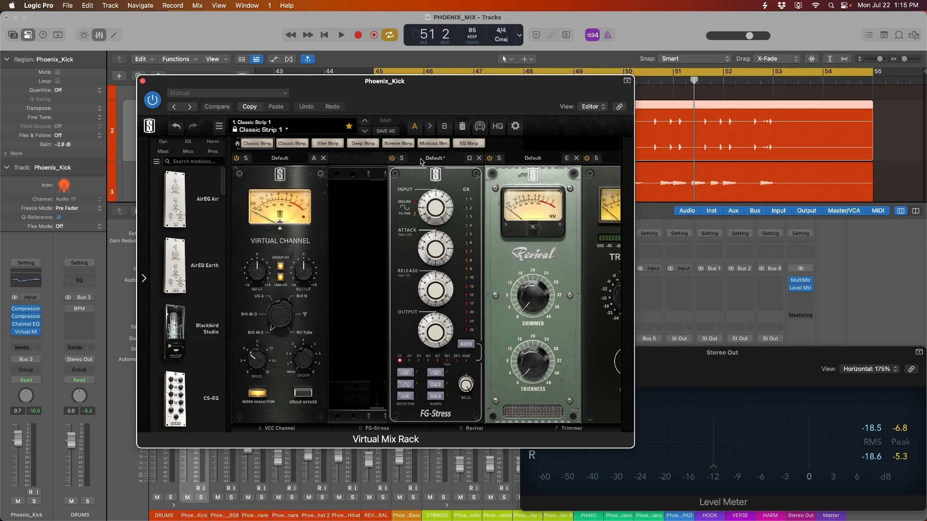
click(420, 158)
click(420, 158)
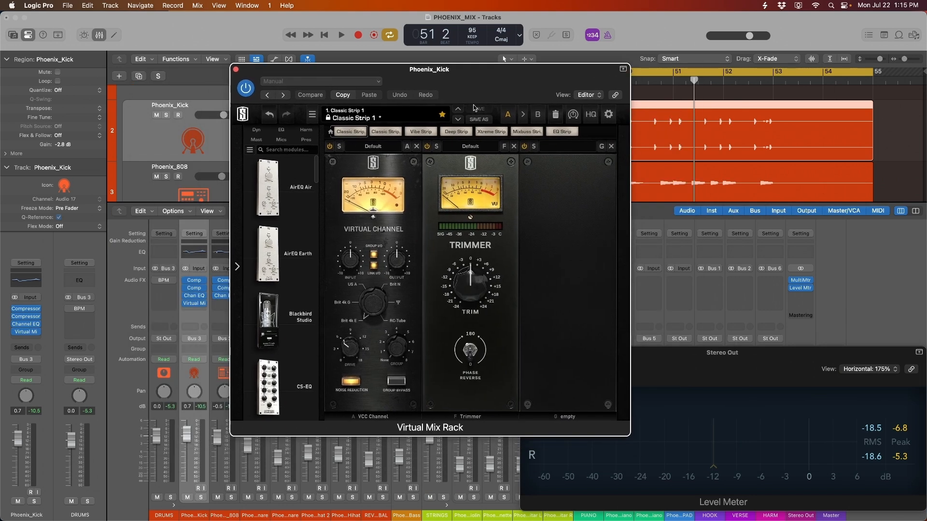
click(416, 147)
Add the London module from the harmonic modules to the kick's rack and place it ahead of the Trimmer
click(306, 129)
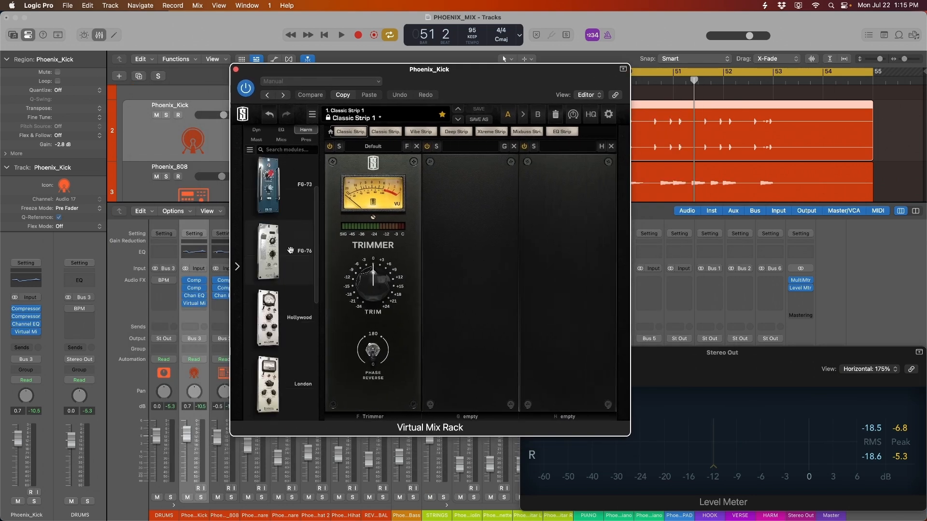
scroll(297, 319, down, 4)
drag(291, 343, 359, 236)
drag(517, 86, 557, 130)
drag(428, 249, 326, 334)
drag(396, 273, 400, 290)
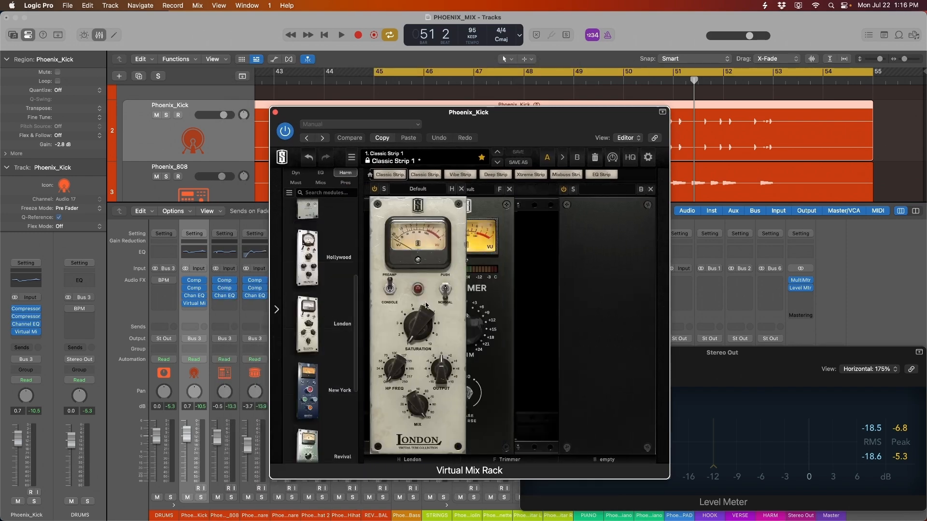
Solo the kick, set London's saturation to 6.22 during playback, and arrange the rack and Level Meter side by side
key(space)
key(s)
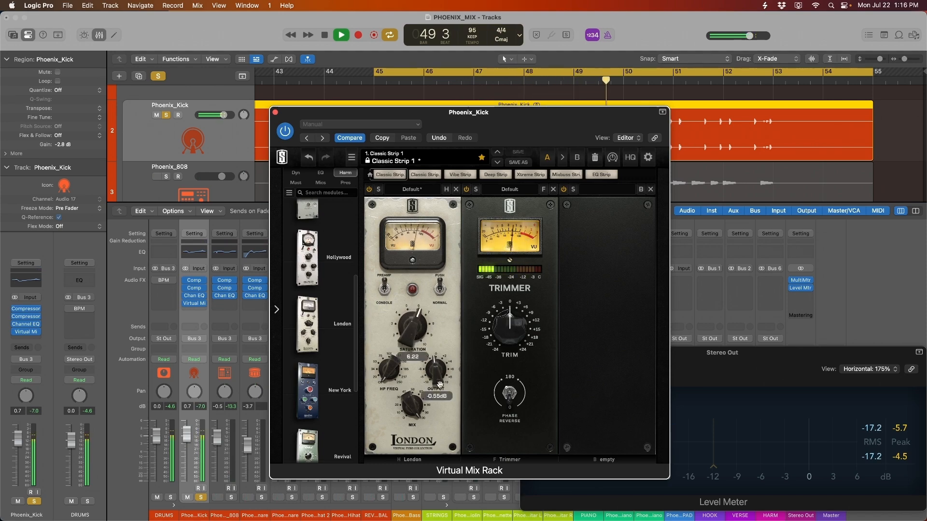
drag(519, 138, 257, 128)
drag(615, 370, 528, 214)
drag(206, 112, 231, 126)
Compare the kick's RMS level with the rack bypassed and active, and lower London's output to -3.64 dB
click(446, 214)
key(space)
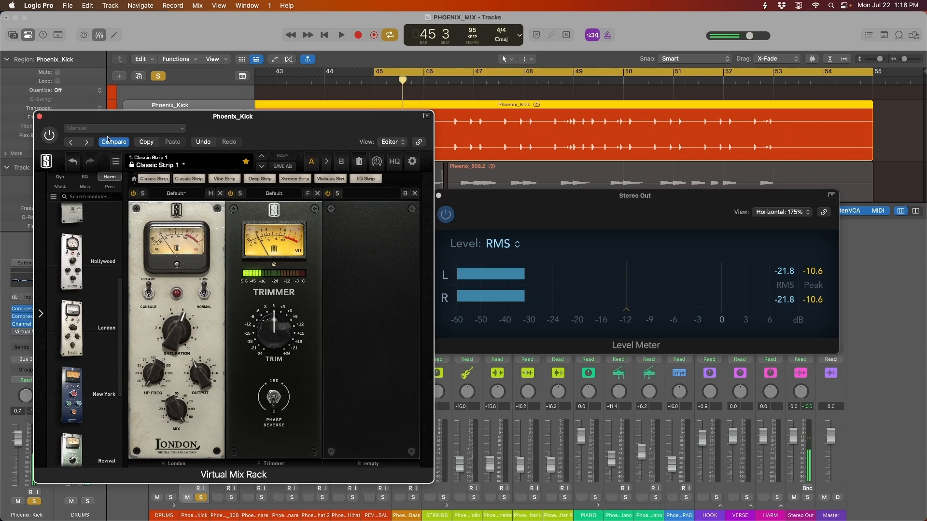
click(49, 136)
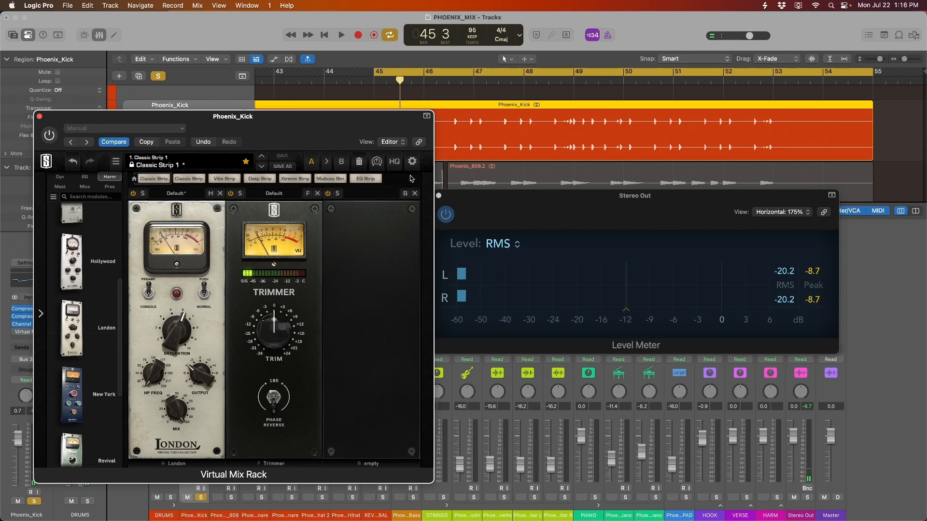
key(space)
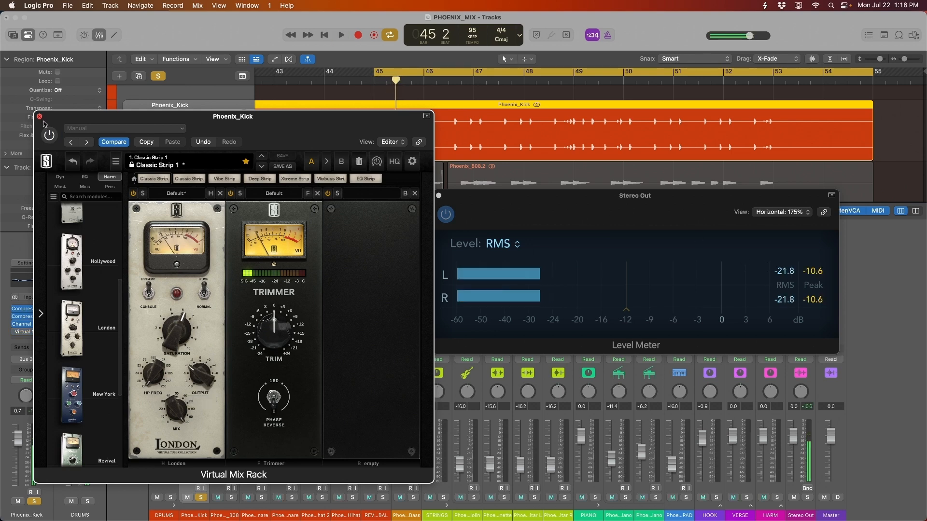
click(50, 137)
key(space)
key(space)
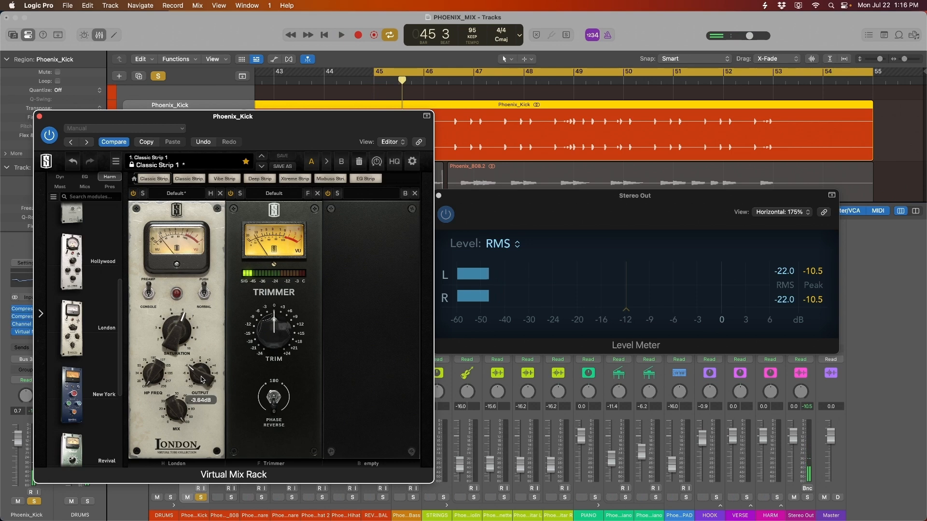
Move the kick's existing Channel EQ to after the Virtual Mix Rack, audition it, and close the rack and Level Meter windows
key(space)
key(space)
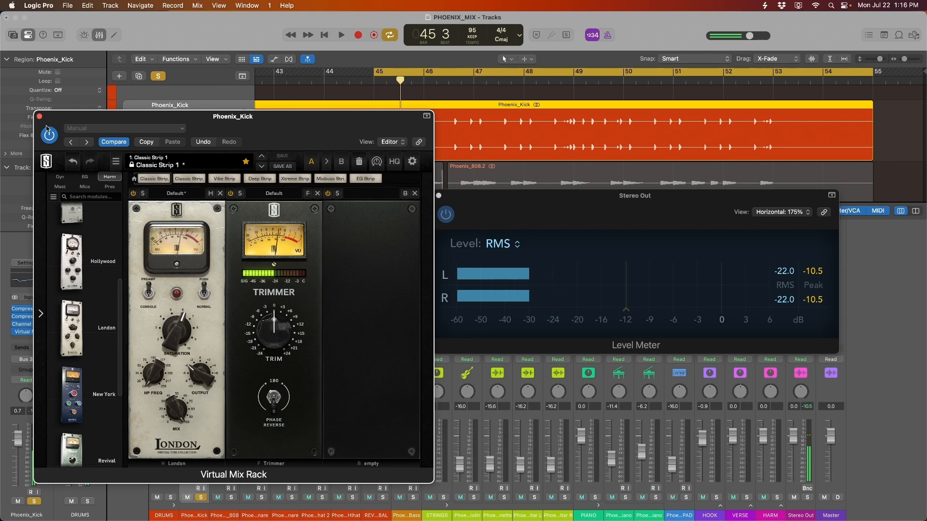
click(40, 116)
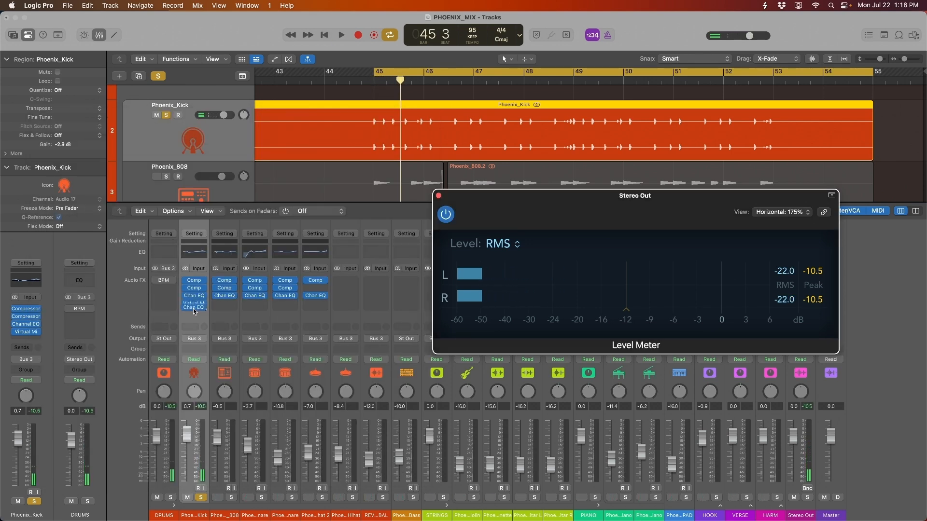
drag(193, 311, 194, 310)
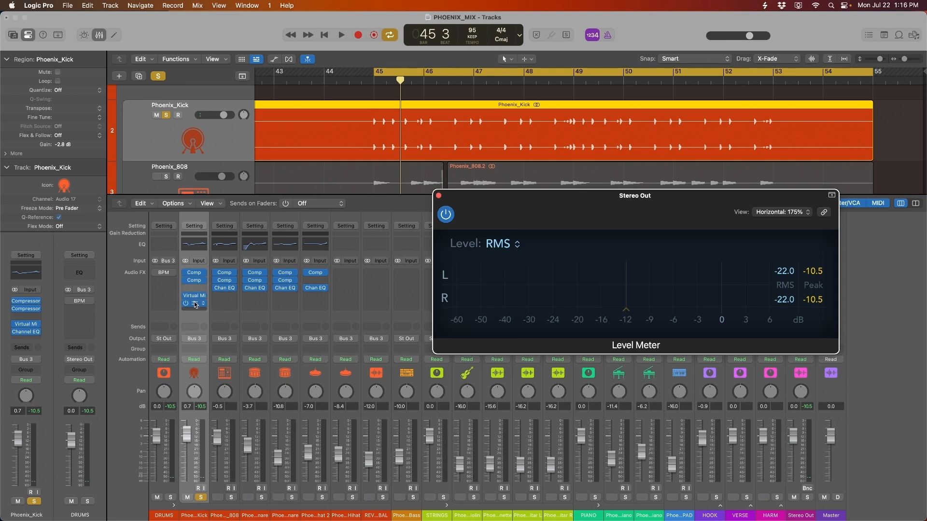
key(space)
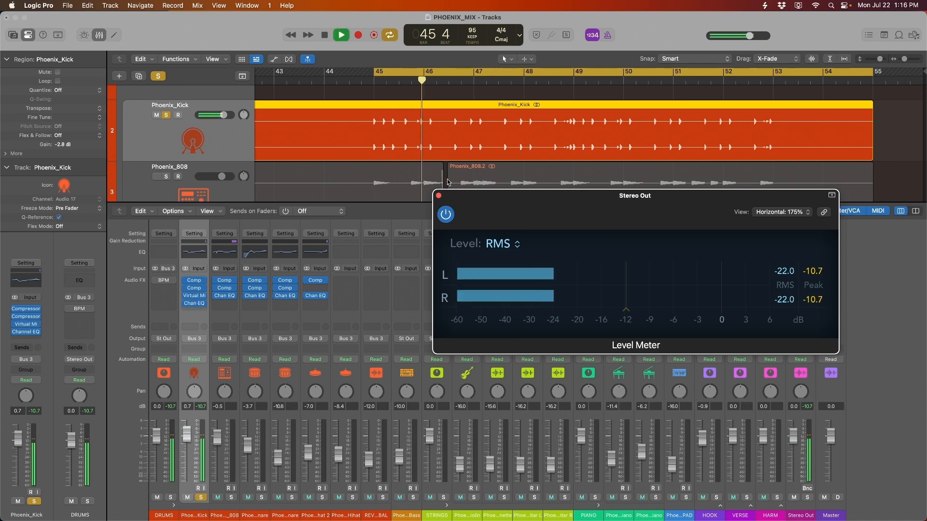
click(439, 196)
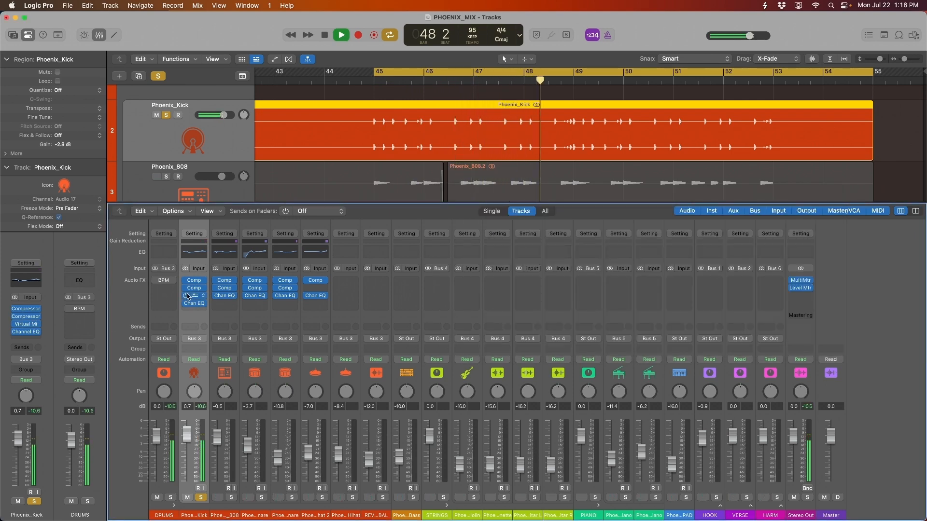
Add a second Channel EQ ahead of the kick's Virtual Mix Rack, boost 7050 Hz by 2.9 dB, and check the post-rack EQ curve
key(space)
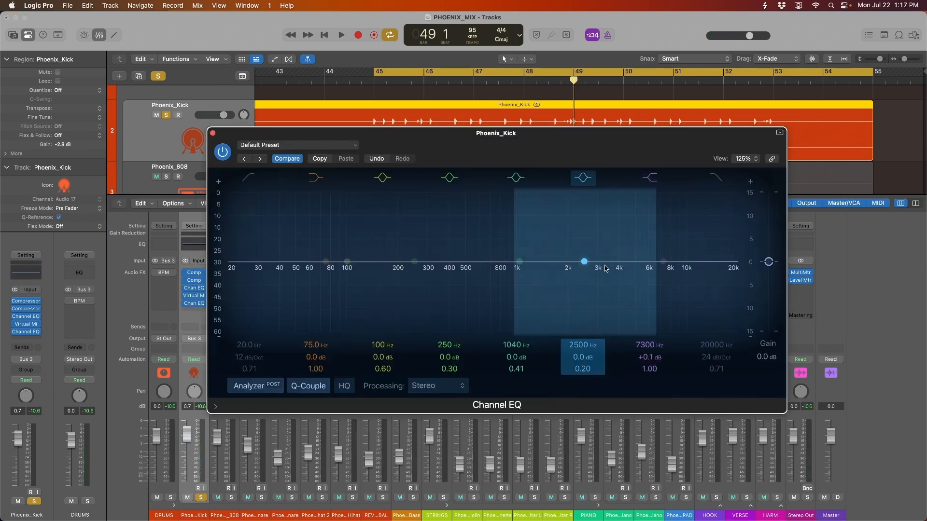
drag(588, 263, 663, 252)
key(space)
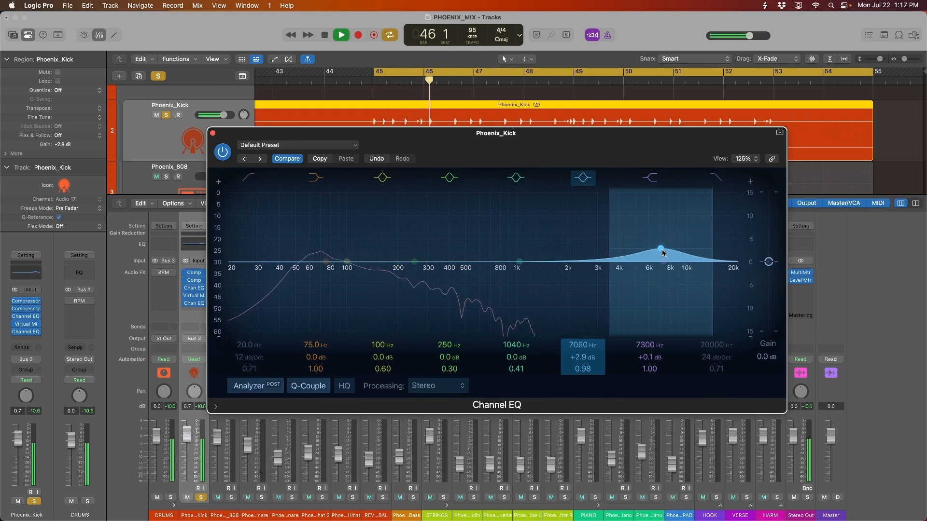
click(213, 133)
click(195, 304)
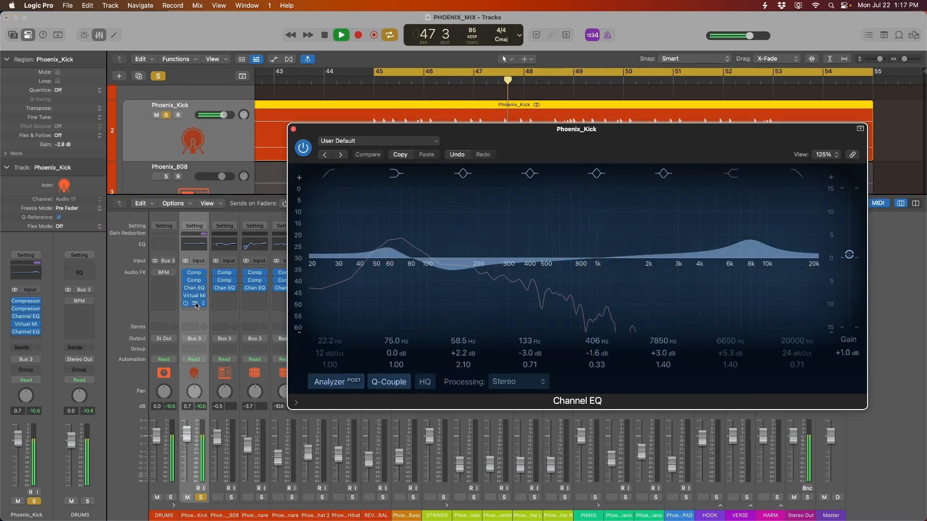
click(293, 129)
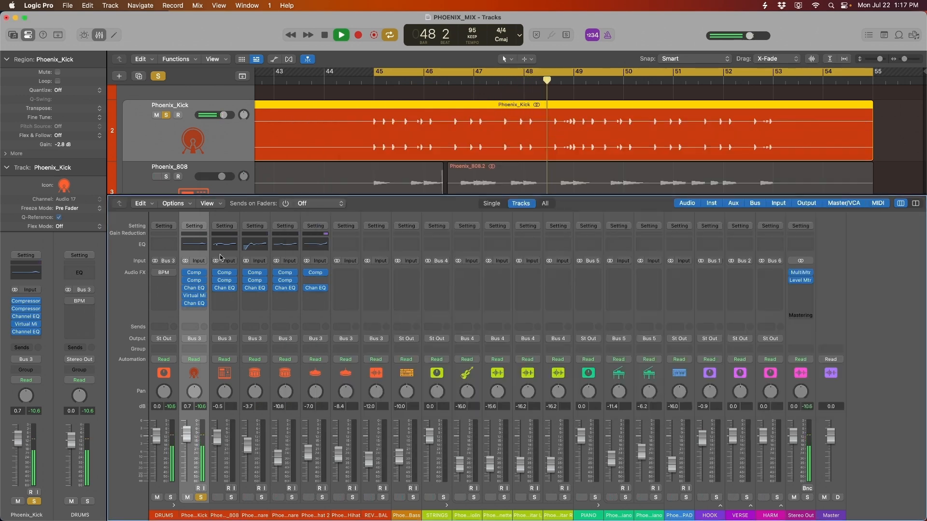
Set the high boost on the kick's pre-rack Channel EQ to 3.2 dB at 7650 Hz during playback
click(194, 288)
drag(651, 256, 663, 250)
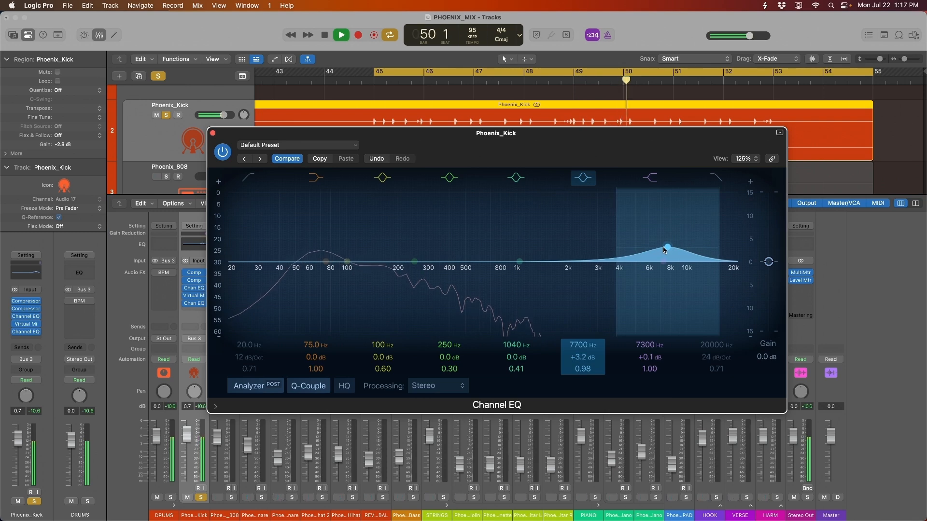
key(space)
click(213, 133)
Unsolo the kick and raise its fader to 0.9 dB while the full mix plays
click(166, 115)
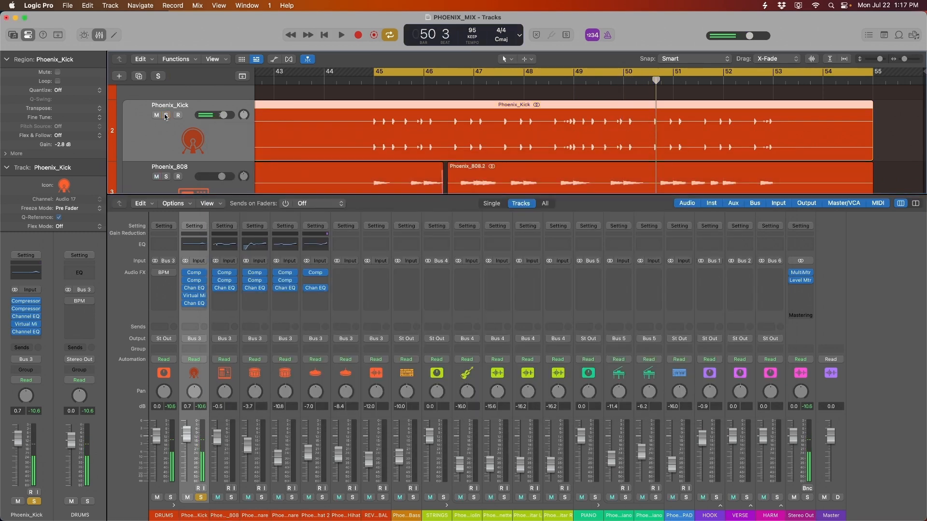
key(space)
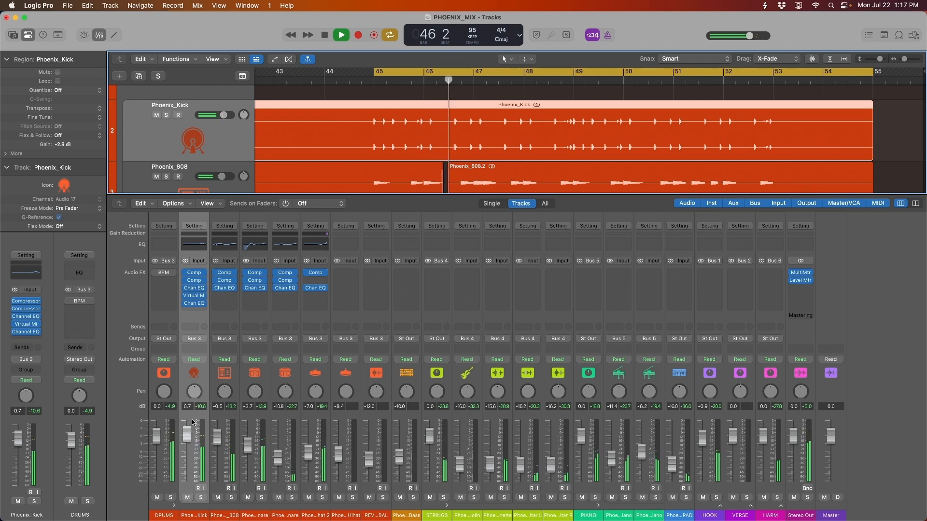
drag(192, 435, 193, 433)
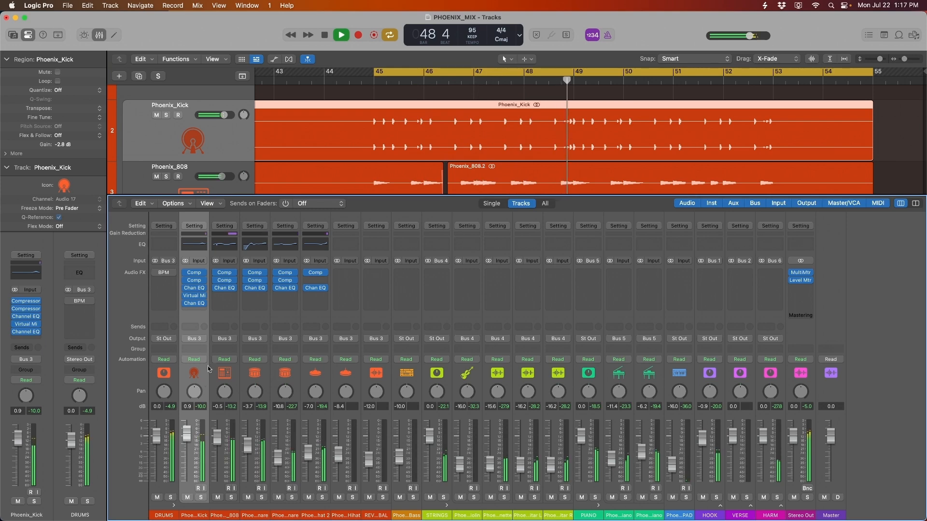
key(space)
Cut 324 Hz by 2.1 dB on the kick's pre-rack Channel EQ during playback and close the EQ
click(193, 245)
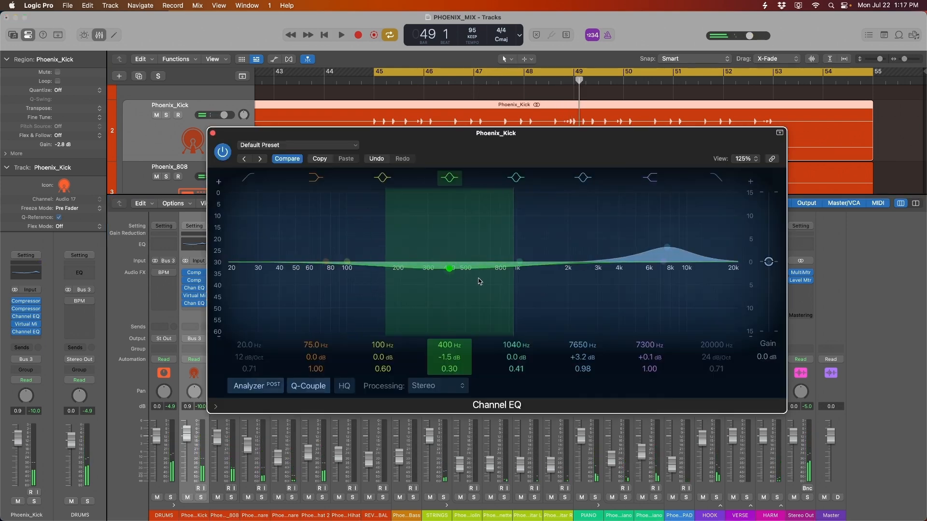
key(space)
drag(474, 277, 460, 283)
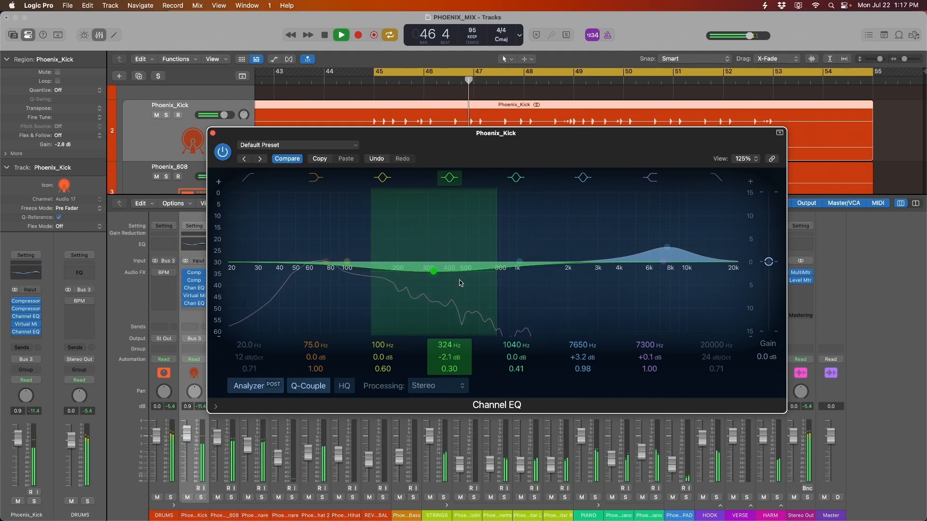
click(212, 133)
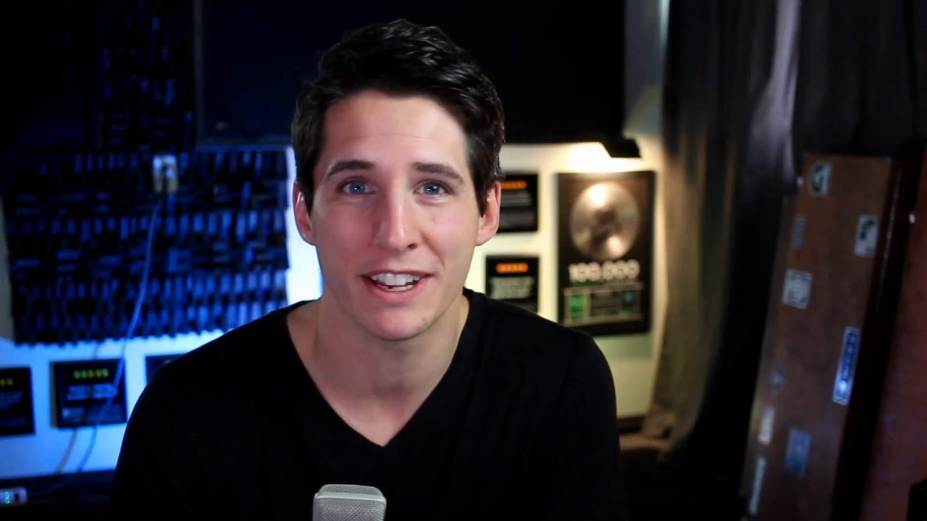
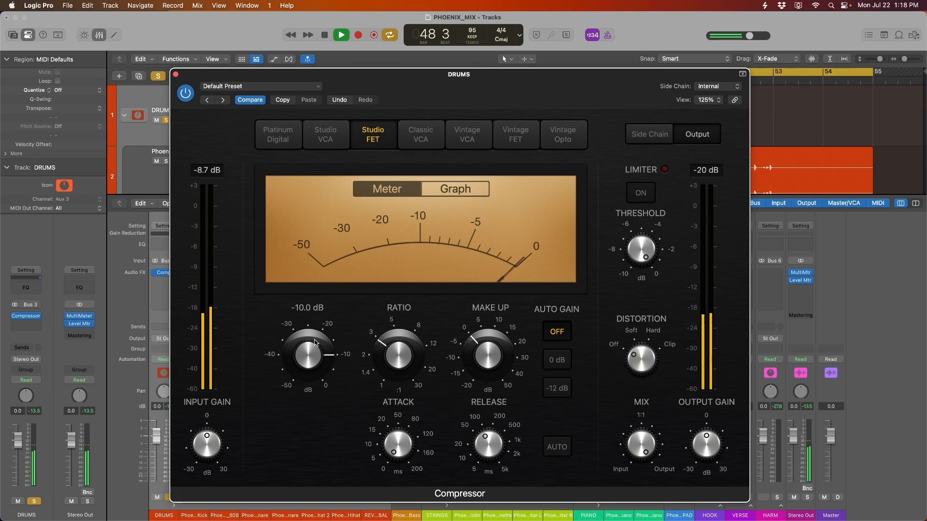
Raise the ratio of the DRUMS bus compressor and set its threshold to -15 dB during playback
mouse_move(395, 367)
drag(396, 359, 407, 343)
mouse_move(304, 358)
drag(304, 368, 303, 373)
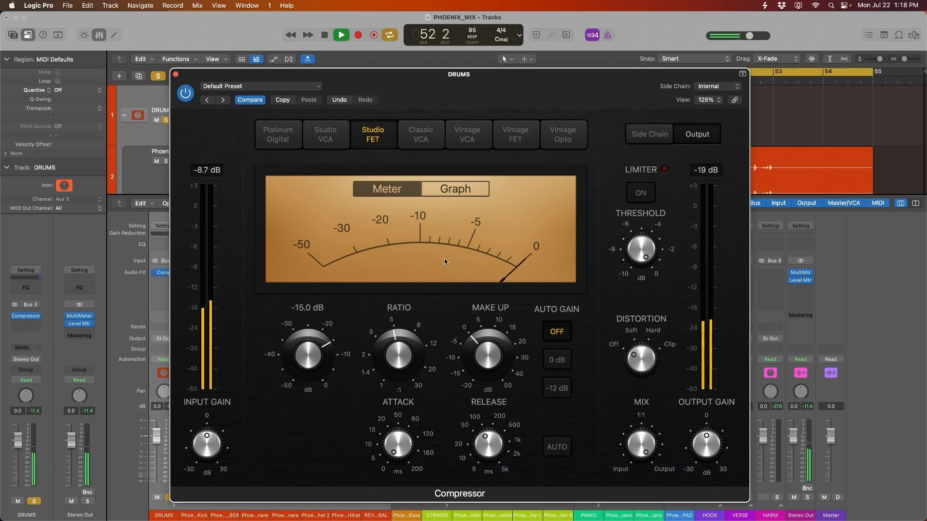
Move the Phoenix_808 track out of the DRUMS stack to directly below the REV CYMBAL track
drag(591, 94, 641, 270)
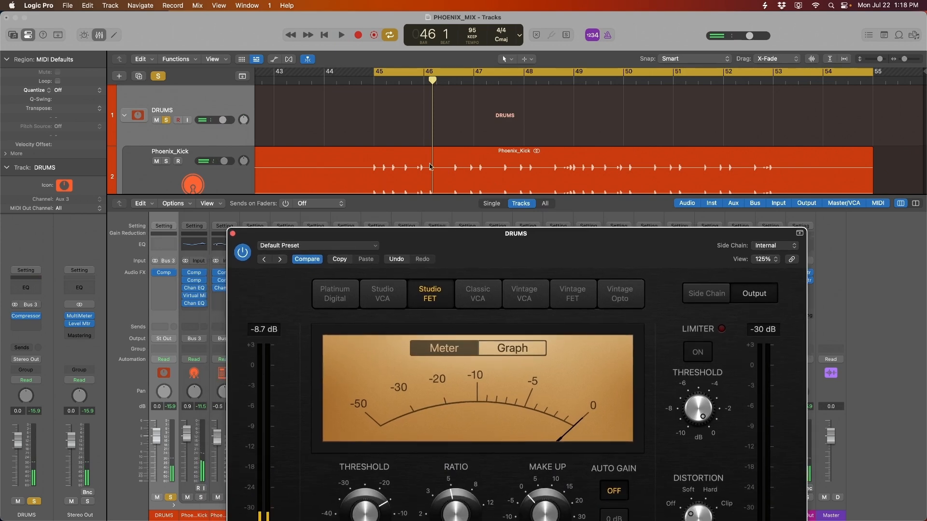
scroll(431, 152, down, 5)
scroll(431, 152, up, 5)
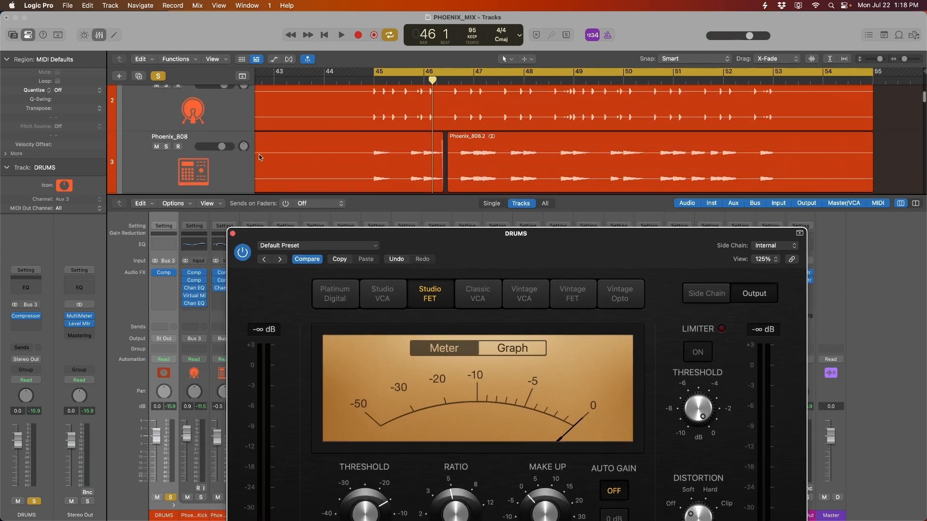
click(220, 175)
click(98, 35)
drag(222, 173, 193, 501)
scroll(205, 340, down, 5)
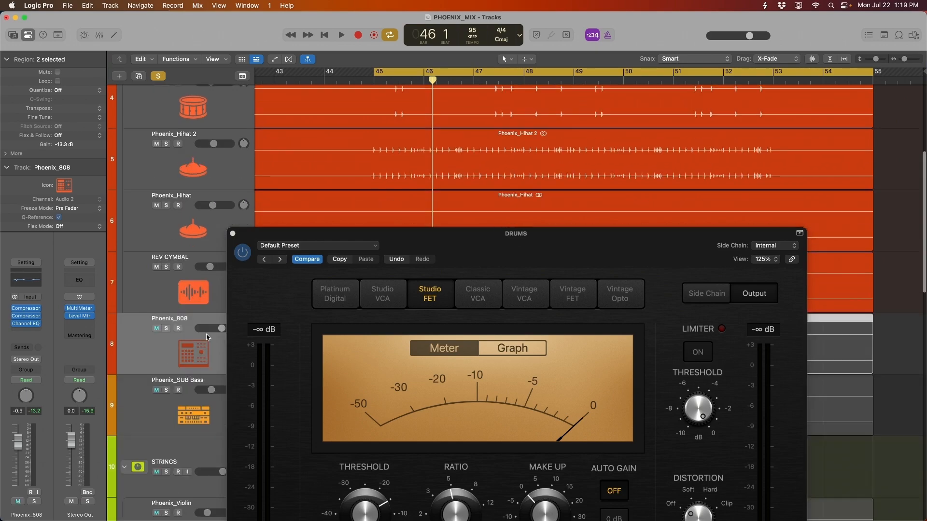
click(222, 207)
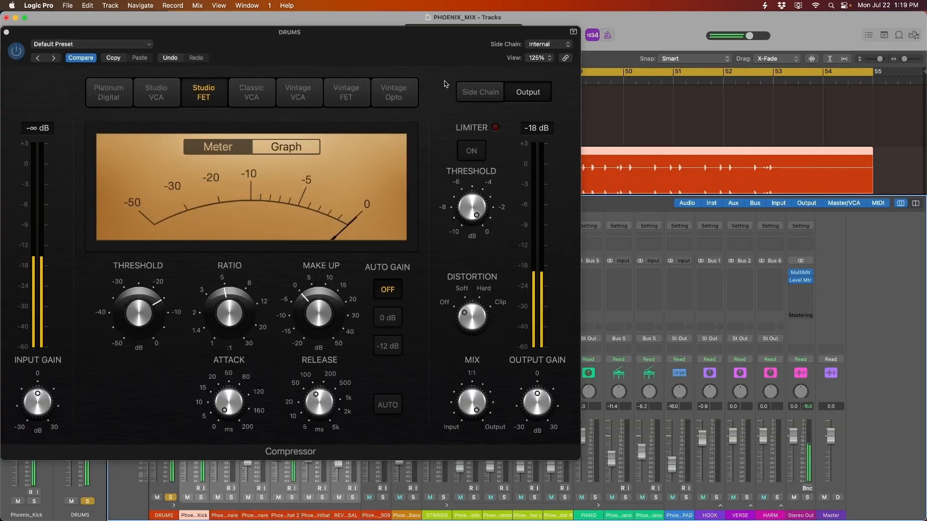
Measure the soloed DRUMS RMS level on the Stereo Out Level Meter with the compressor bypassed, and reactivate the compressor
drag(442, 46, 771, 107)
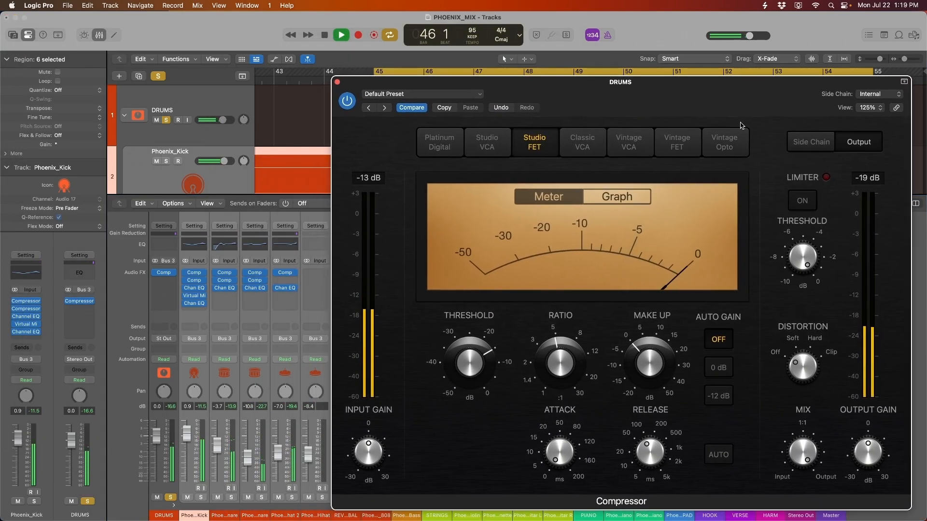
drag(679, 82, 320, 90)
key(space)
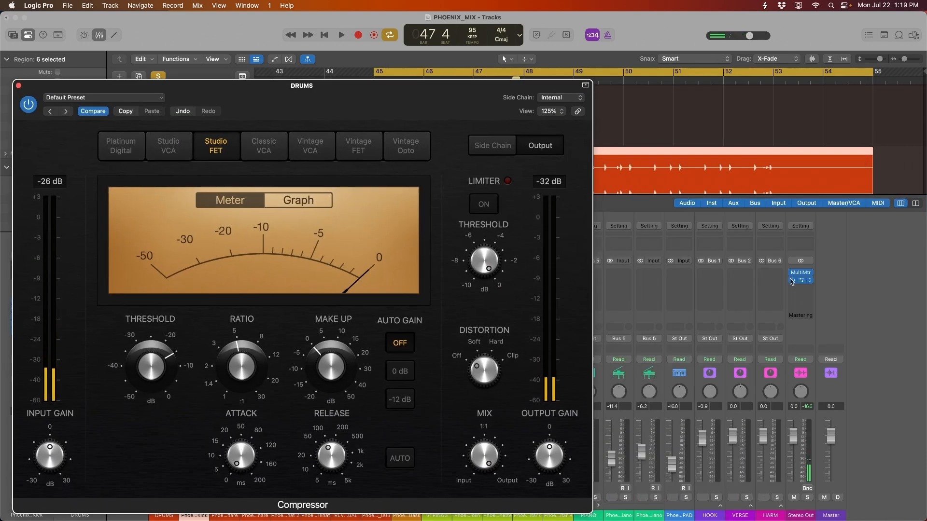
click(800, 282)
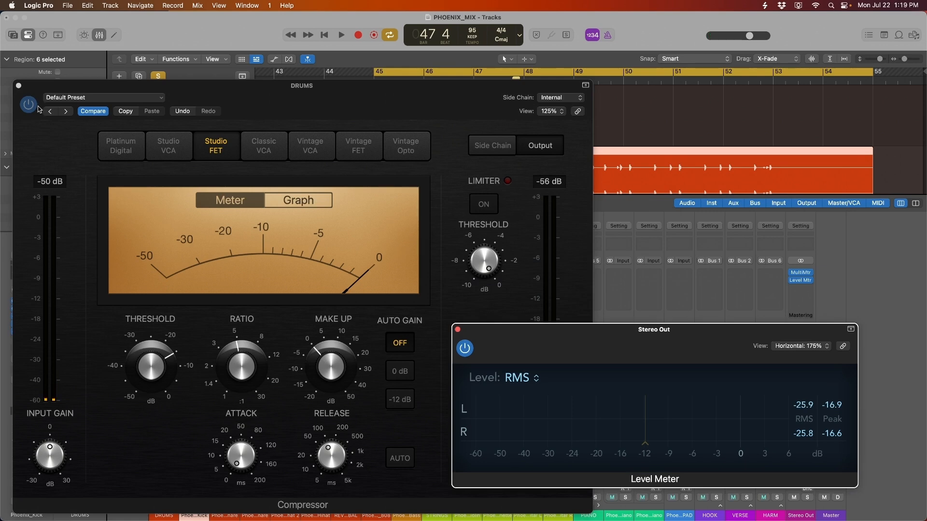
click(29, 105)
key(space)
drag(683, 344, 696, 353)
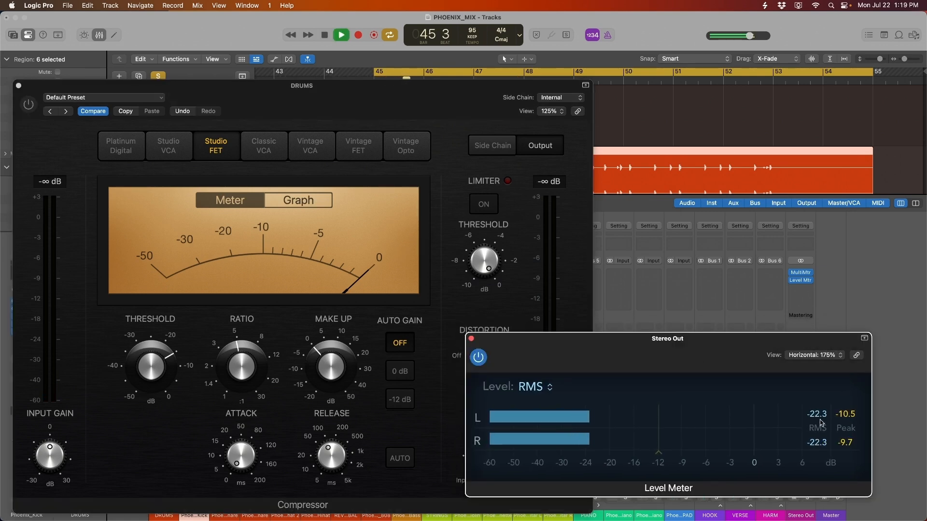
click(29, 104)
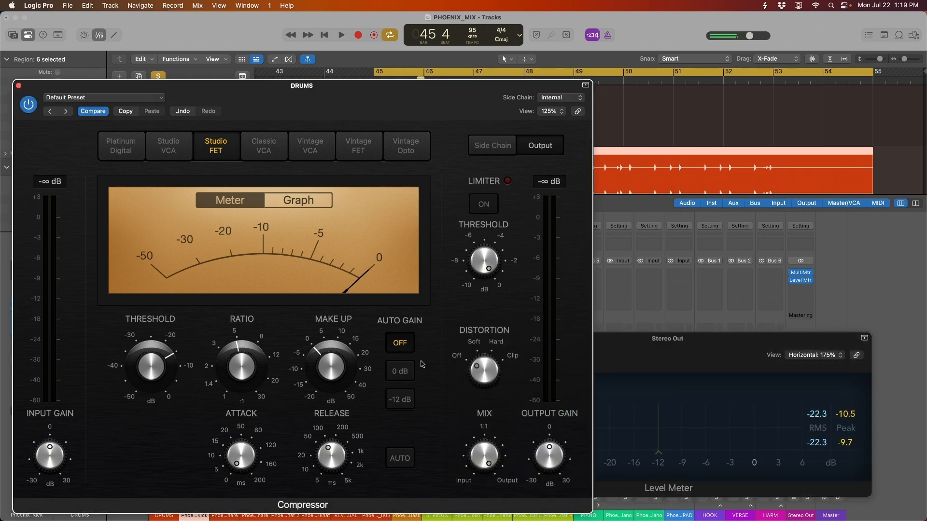
Set the DRUMS compressor's make-up gain to 3.5 dB during playback to match the bypassed RMS level, and close the compressor
key(space)
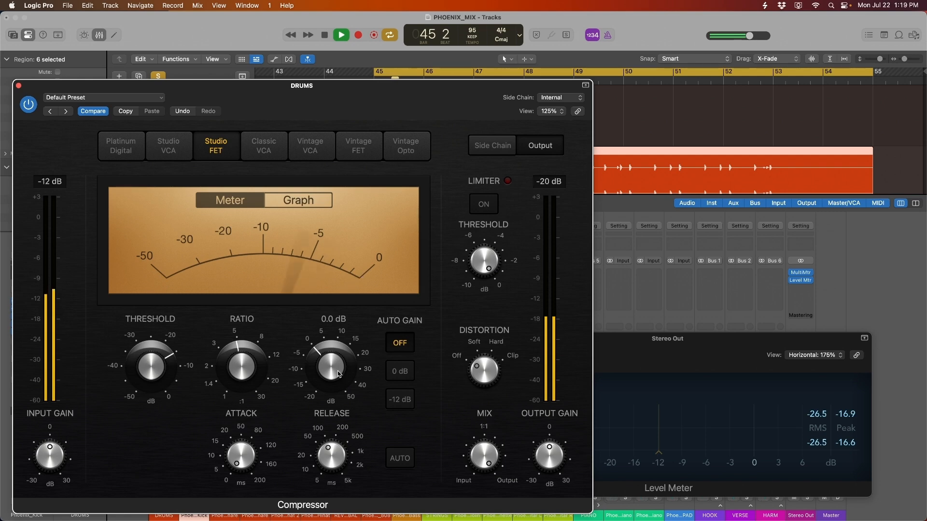
drag(339, 374, 334, 365)
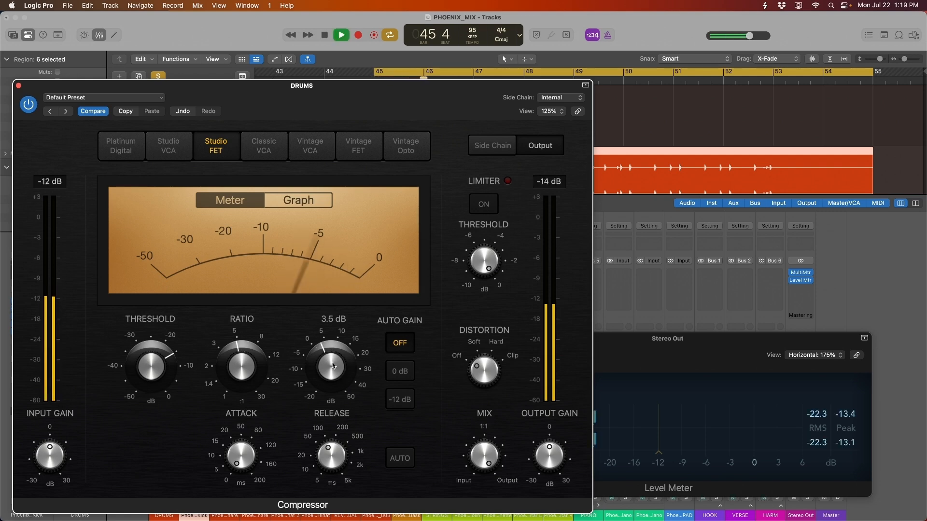
key(space)
click(19, 86)
Compare the DRUMS bus sound and RMS level with the compressor active and bypassed, leaving it active
key(space)
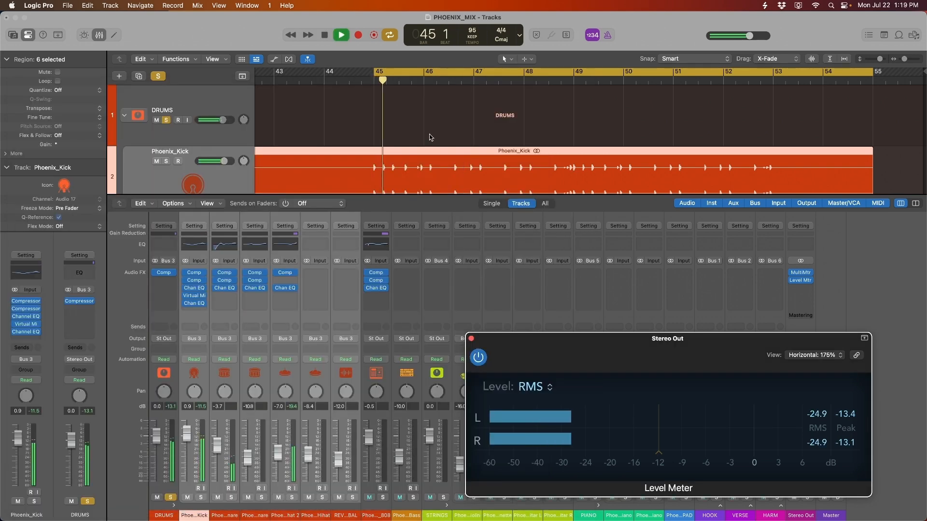
click(165, 273)
key(space)
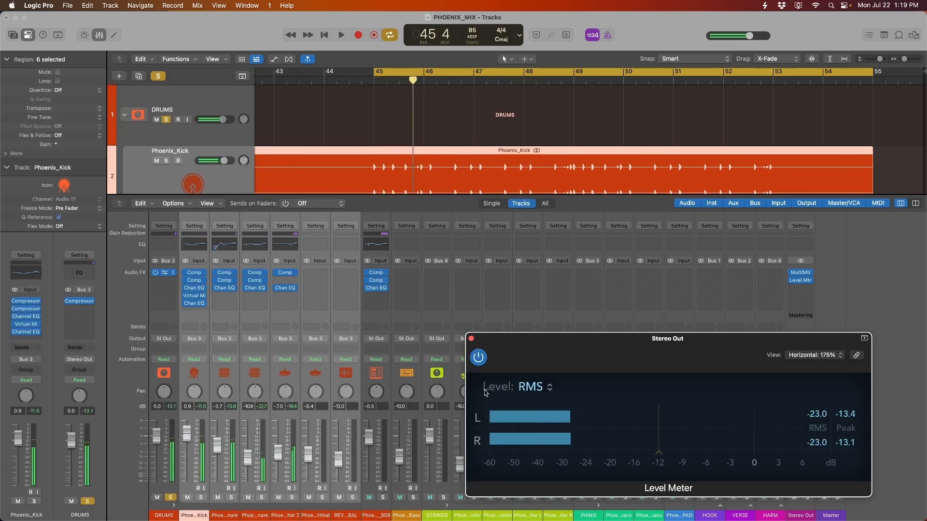
key(space)
click(28, 105)
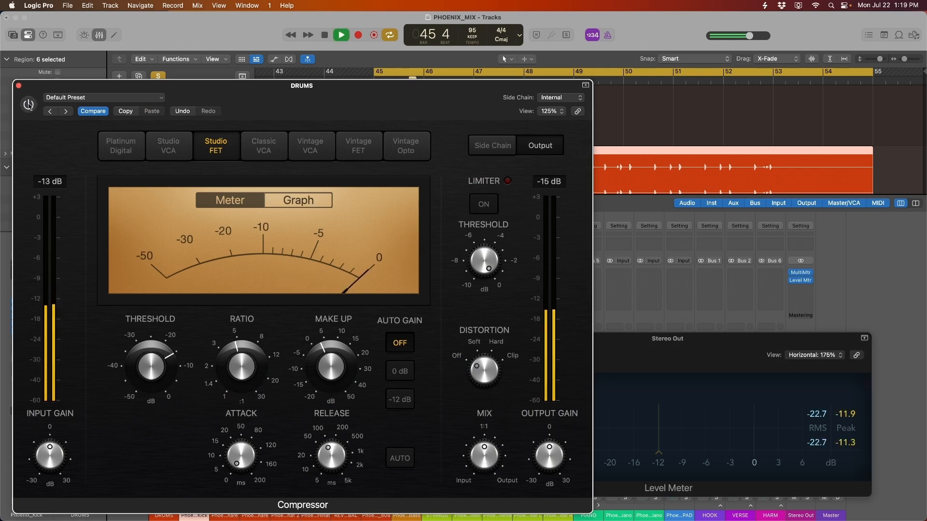
click(30, 105)
drag(235, 100, 249, 97)
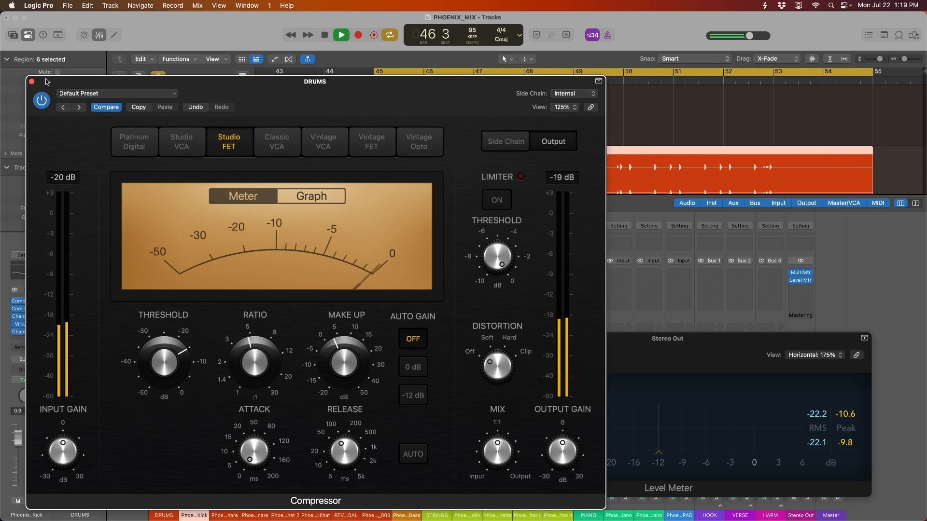
click(32, 82)
key(space)
Insert a second Compressor below the first on the DRUMS channel and switch it to the Vintage VCA model
mouse_move(165, 275)
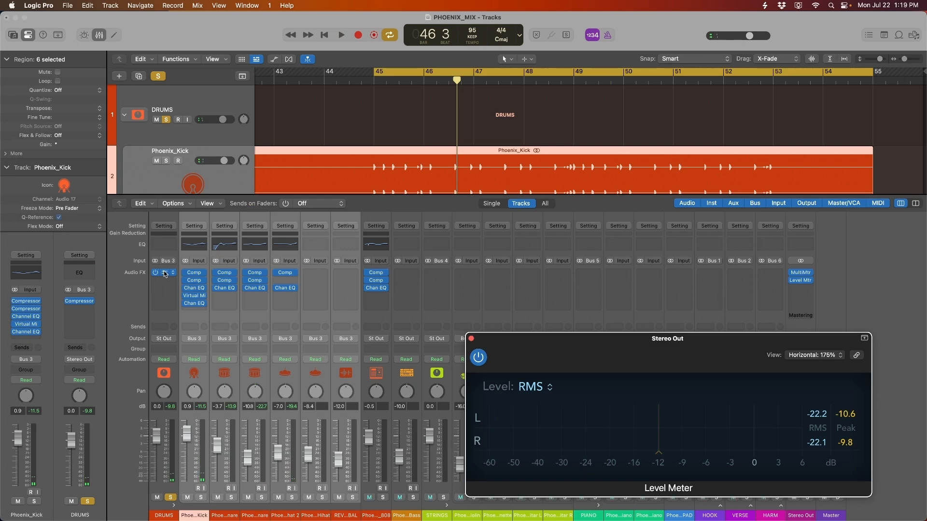
click(165, 282)
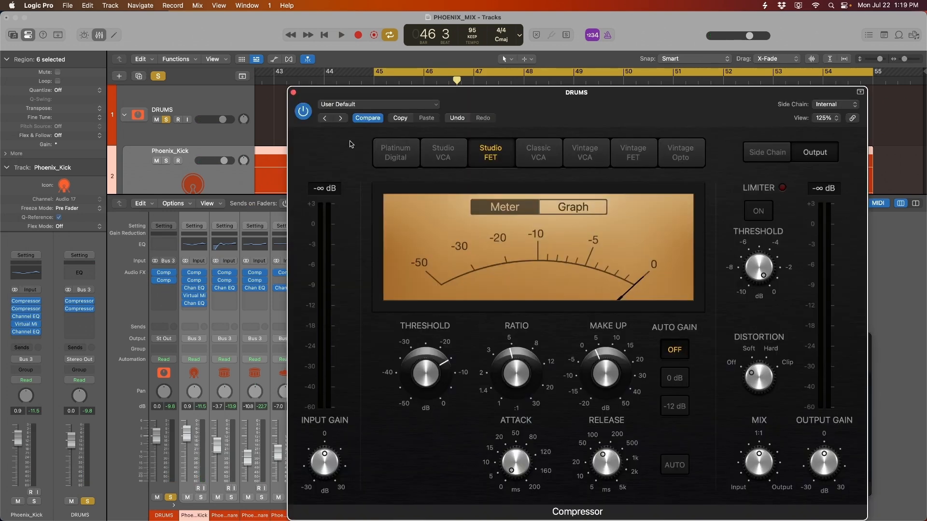
click(450, 159)
drag(635, 124, 375, 96)
click(407, 107)
drag(691, 354, 720, 366)
click(332, 246)
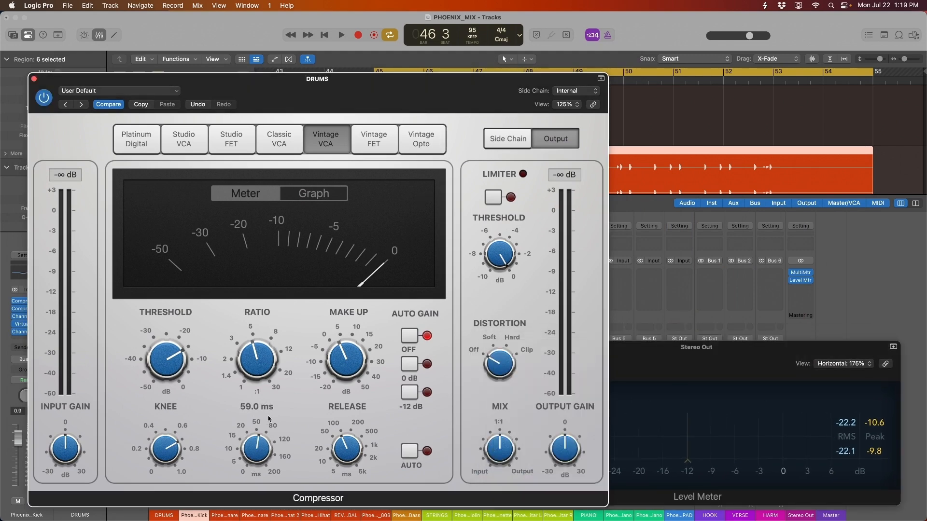
Set the Vintage VCA compressor's threshold to -23 dB and knee to 0.5, and adjust its ratio, attack and release during playback
mouse_move(354, 450)
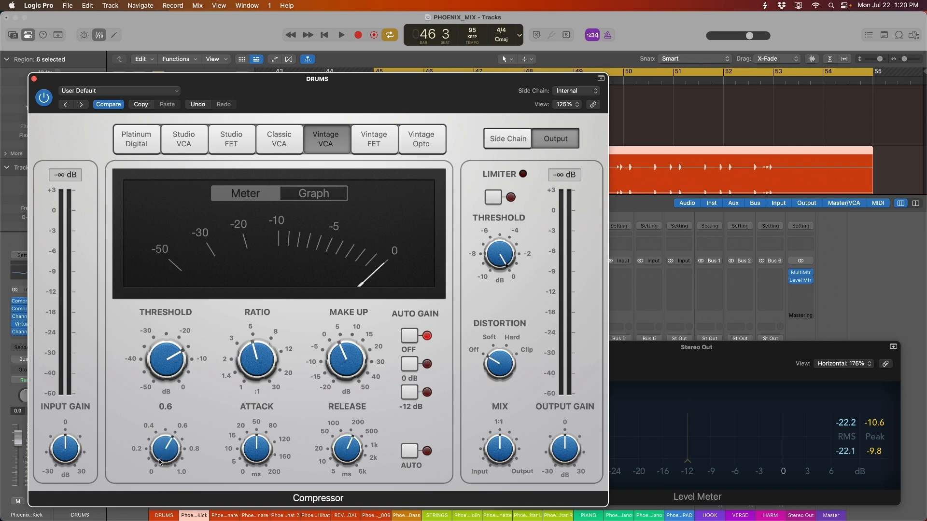
click(234, 356)
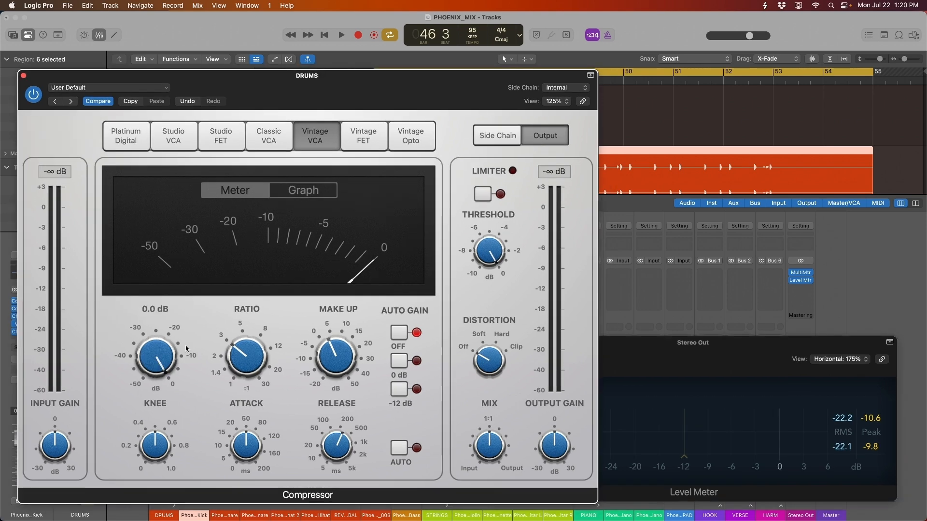
key(space)
drag(151, 359, 151, 419)
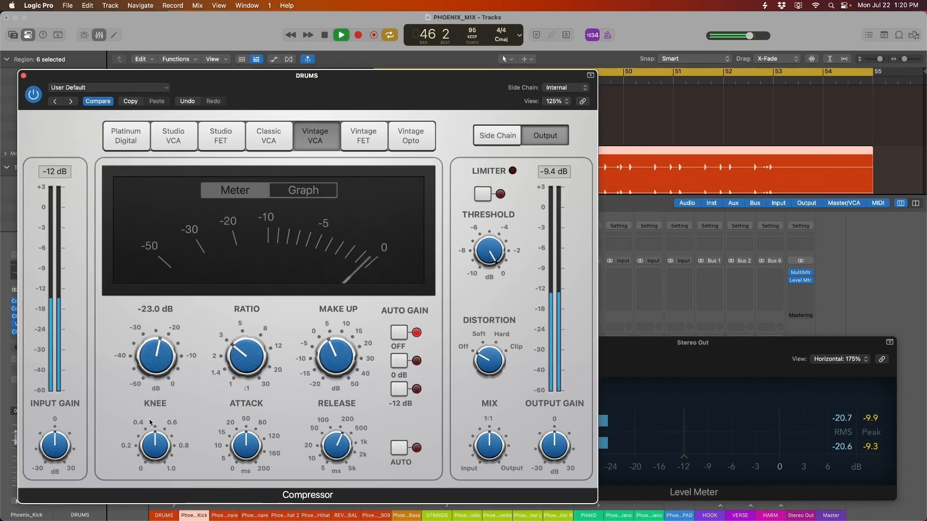
drag(340, 446, 342, 452)
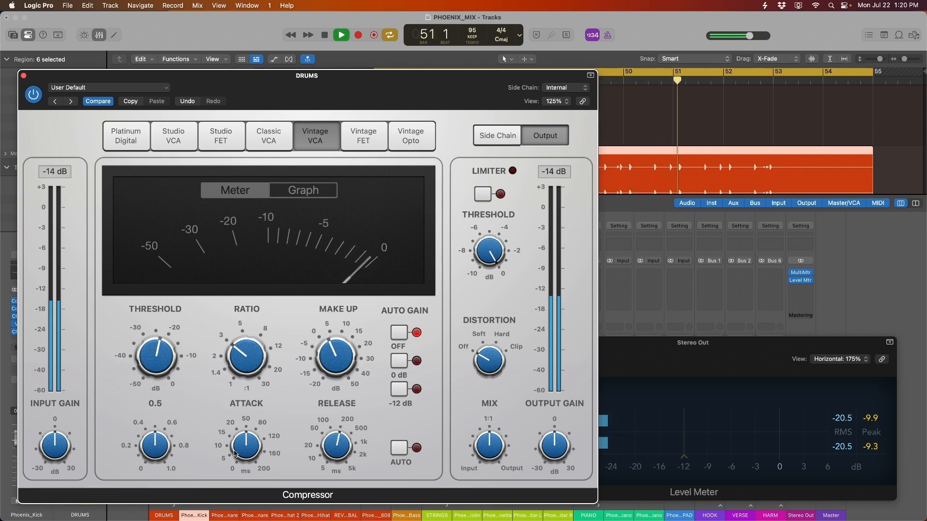
drag(246, 448, 250, 452)
Compare the soloed DRUMS RMS level on the Stereo Out Level Meter with the Vintage VCA compressor bypassed and active
key(space)
key(space)
click(649, 366)
key(space)
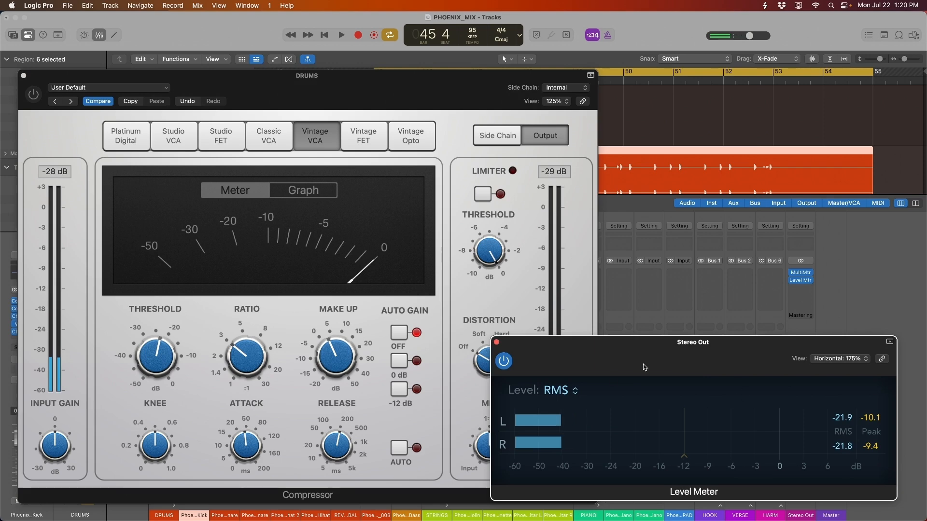
key(space)
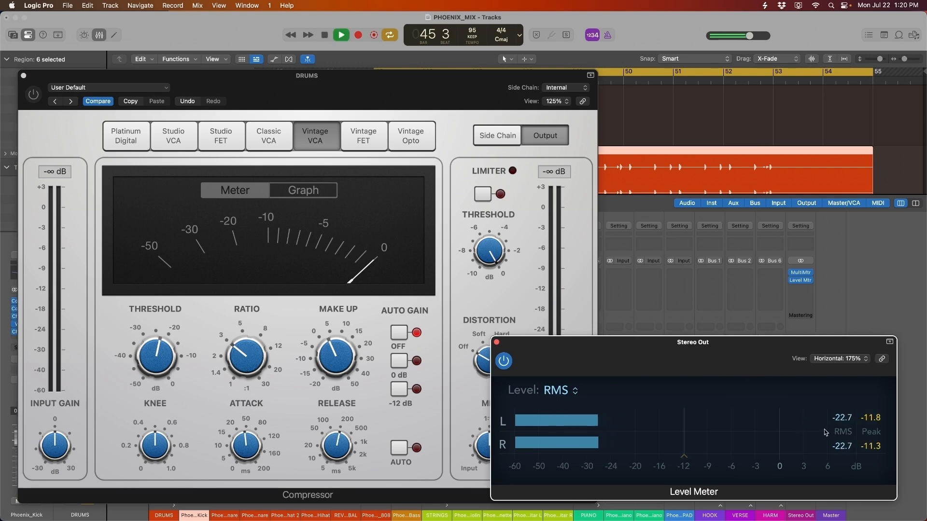
key(space)
click(34, 95)
key(space)
click(846, 425)
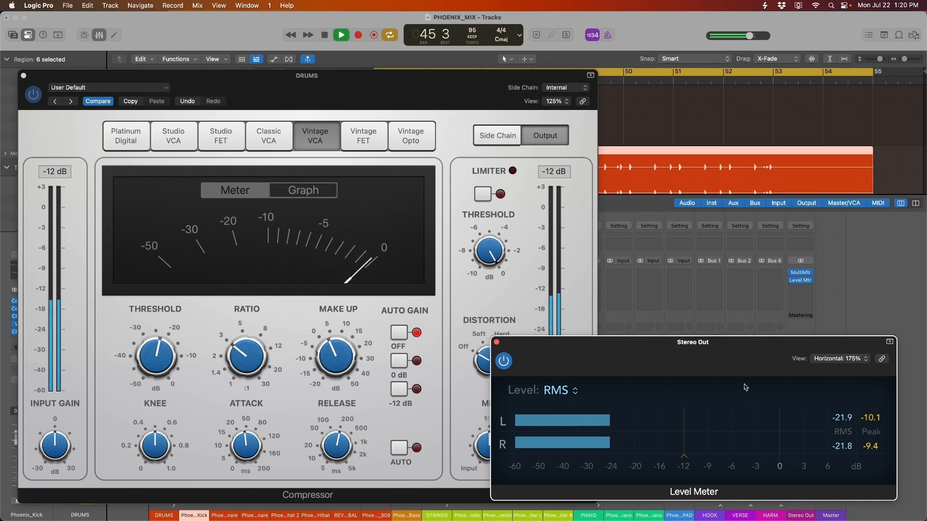
key(space)
Compare the soloed DRUMS bus with both of its compressors bypassed and active, and unsolo the bus
click(66, 109)
key(space)
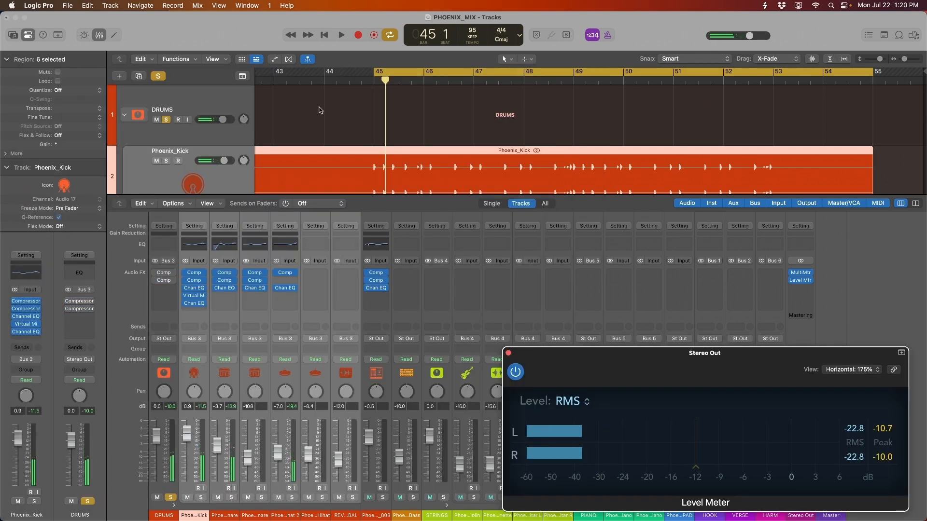
key(space)
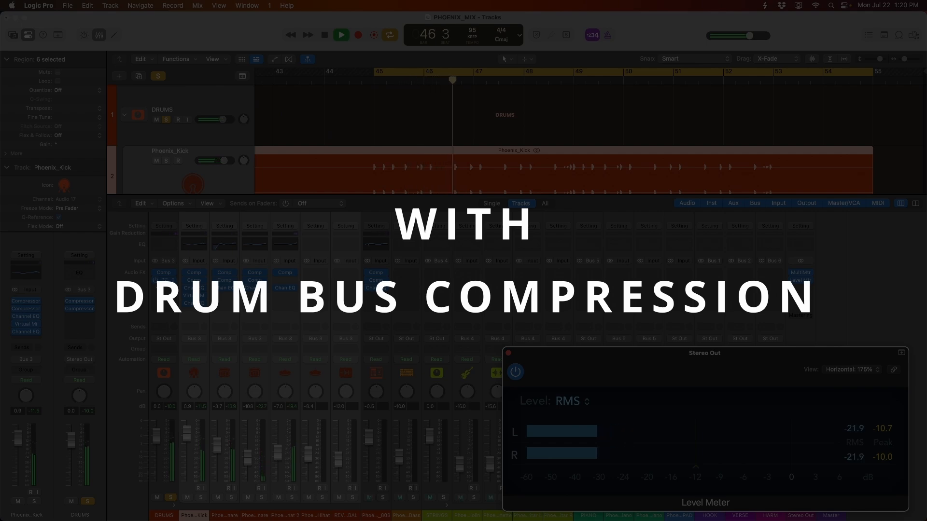
key(space)
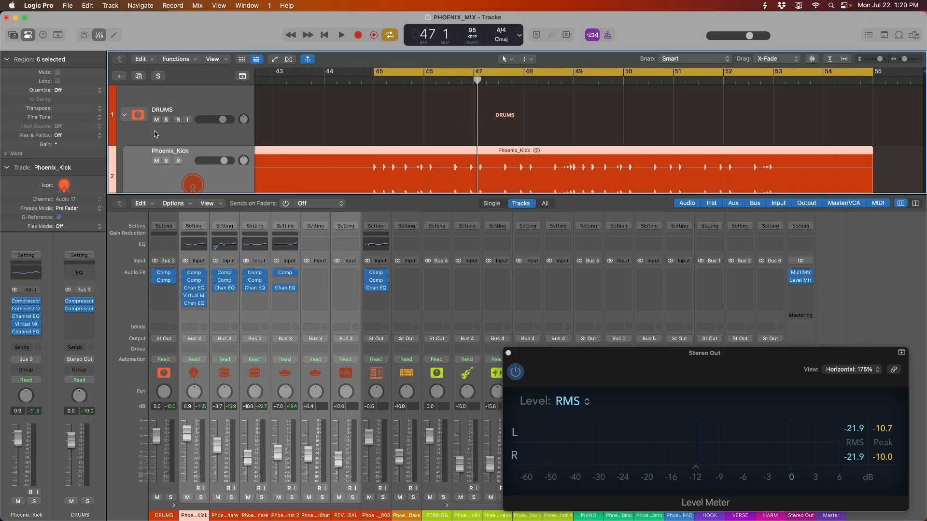
Compare the full mix with both DRUMS bus compressors bypassed and active, leaving them active
click(167, 103)
drag(155, 273, 156, 281)
key(space)
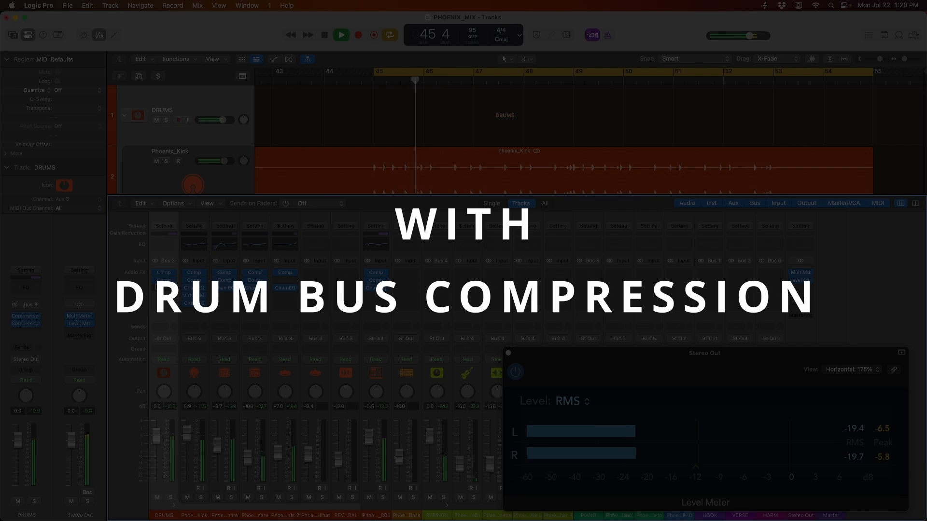
key(space)
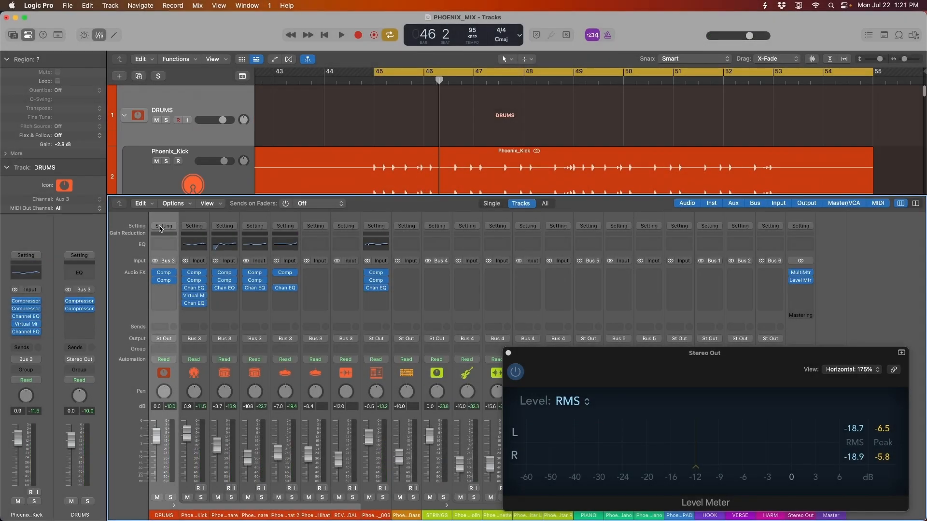
Add a Channel EQ to the DRUMS bus with its high shelf switched off, and show it beside the Stereo Out MultiMeter
double_click(166, 247)
drag(623, 130, 398, 203)
drag(512, 317, 514, 314)
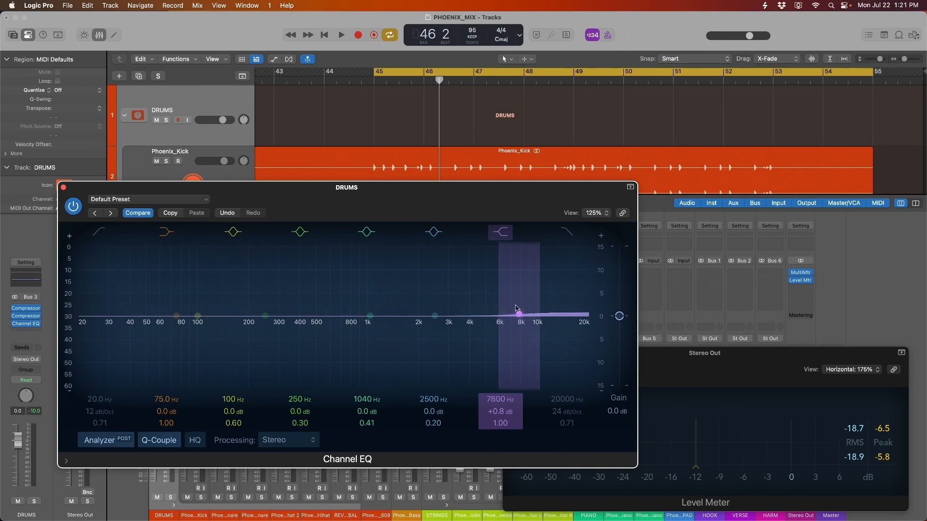
click(506, 239)
drag(507, 205, 493, 104)
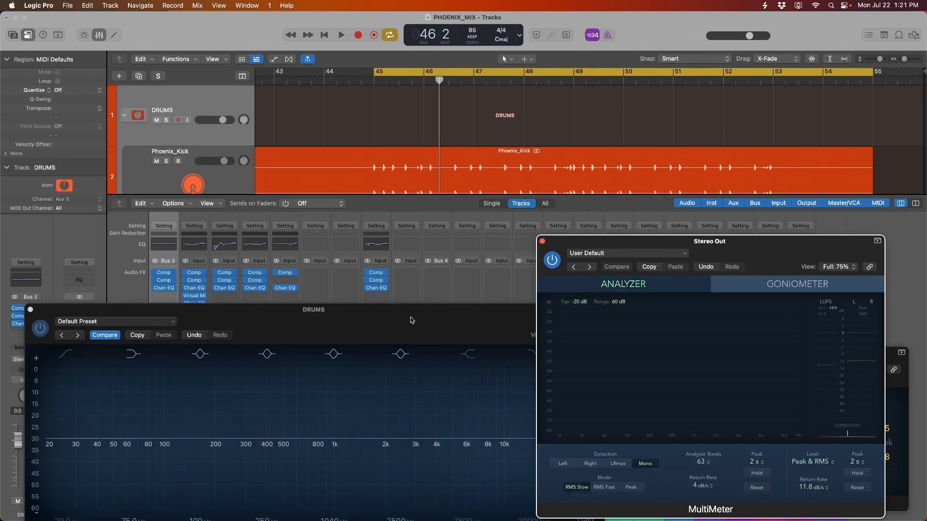
drag(411, 320, 398, 38)
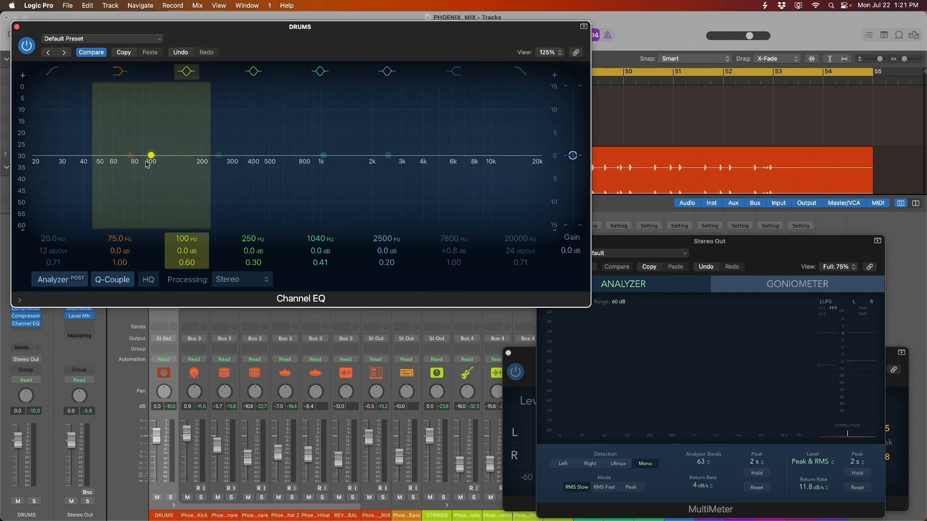
Boost the DRUMS EQ by 1.4 dB at 59 Hz with a Q of 1.40, and cut 1.2 dB at 845 Hz during playback
mouse_move(153, 164)
mouse_down()
mouse_move(126, 163)
mouse_move(183, 159)
mouse_move(166, 156)
mouse_up()
drag(319, 28, 308, 119)
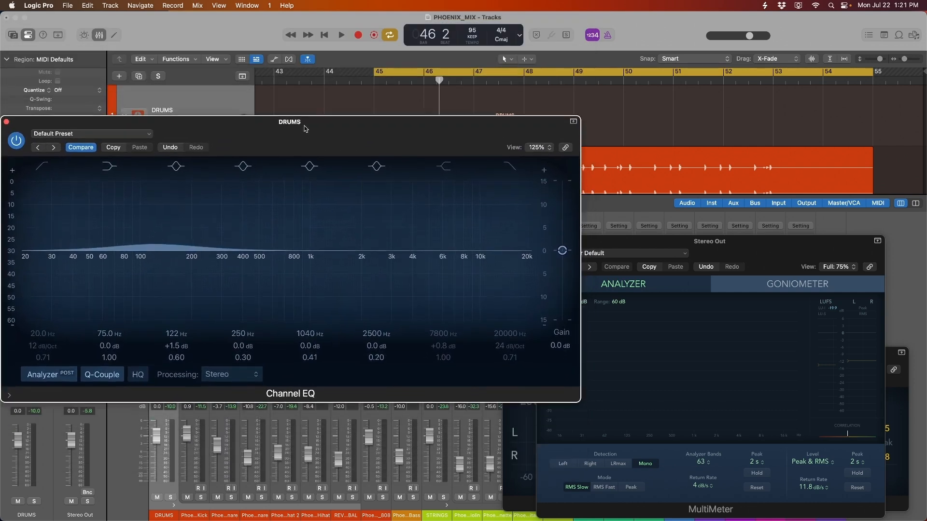
drag(155, 239, 102, 238)
key(space)
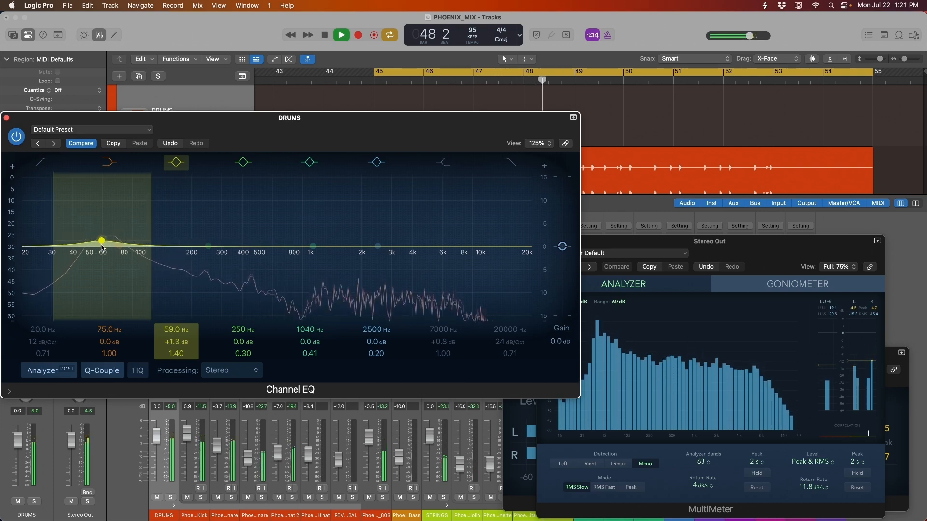
mouse_move(312, 246)
mouse_down()
mouse_move(271, 223)
mouse_move(228, 216)
mouse_move(219, 246)
mouse_move(242, 263)
mouse_move(284, 208)
mouse_move(321, 207)
mouse_move(298, 212)
mouse_move(300, 258)
mouse_up()
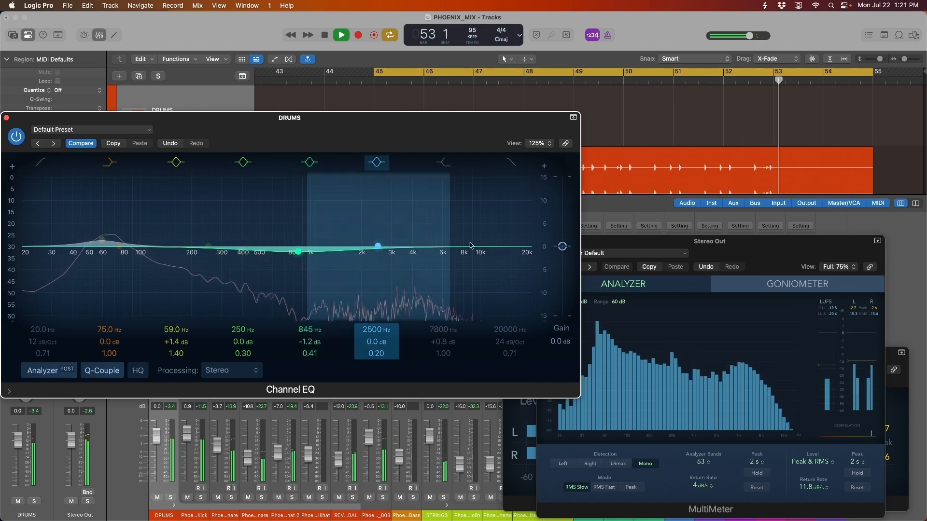
Set the DRUMS EQ's high shelf to +1.7 dB at 6050 Hz with Q 0.42, and enable the 20 Hz low cut at 12 dB/Oct
mouse_move(384, 245)
mouse_down()
mouse_move(399, 229)
mouse_move(461, 227)
mouse_move(482, 240)
mouse_move(443, 246)
mouse_up()
click(376, 164)
click(447, 164)
scroll(482, 242, down, 3)
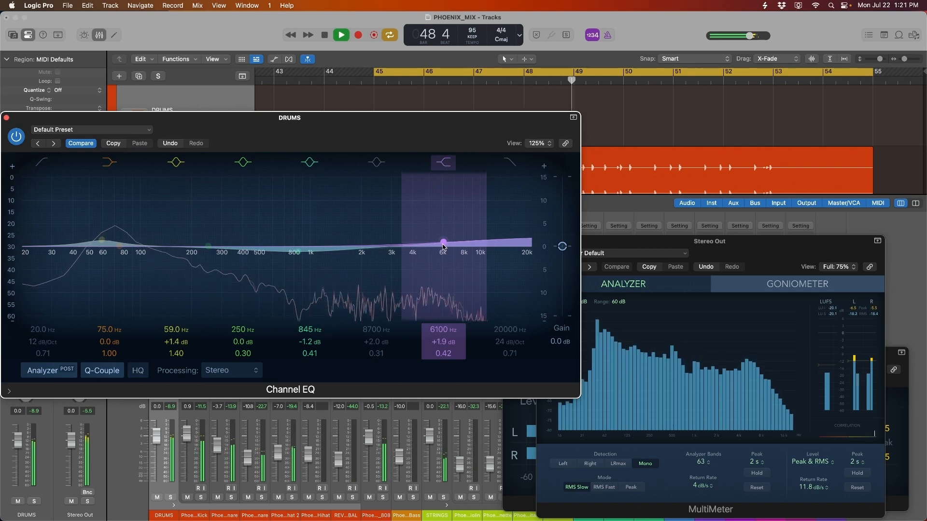
mouse_move(442, 246)
mouse_down()
mouse_move(451, 246)
mouse_move(443, 248)
mouse_up()
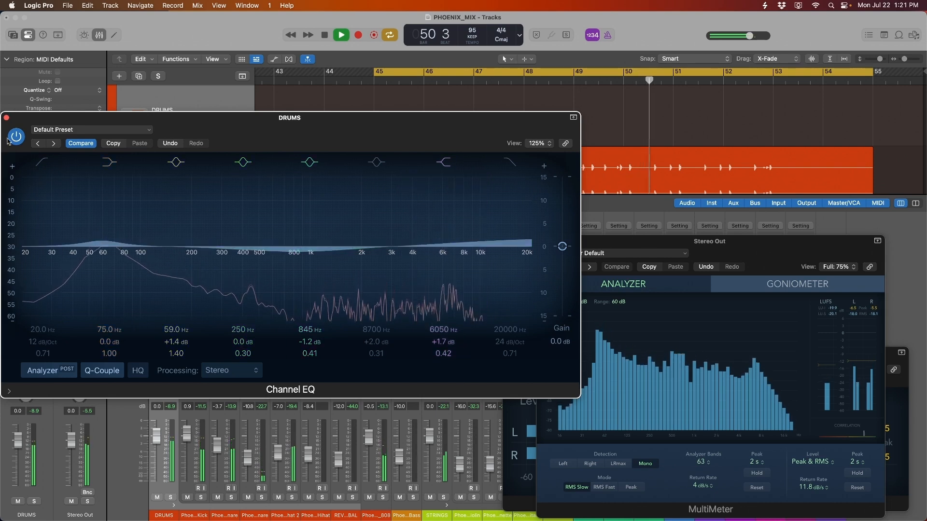
click(42, 163)
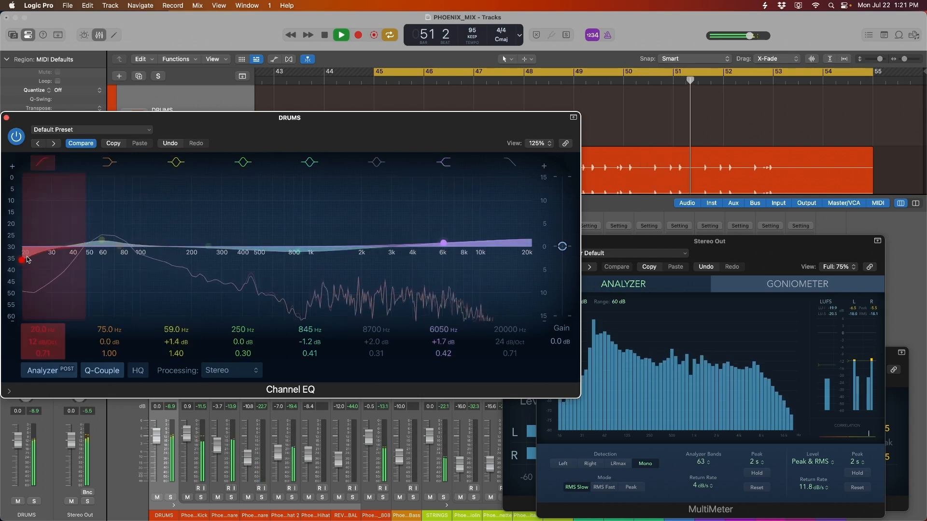
click(7, 118)
Compare the full mix with the DRUMS Channel EQ bypassed and active during playback
key(space)
drag(721, 248, 697, 238)
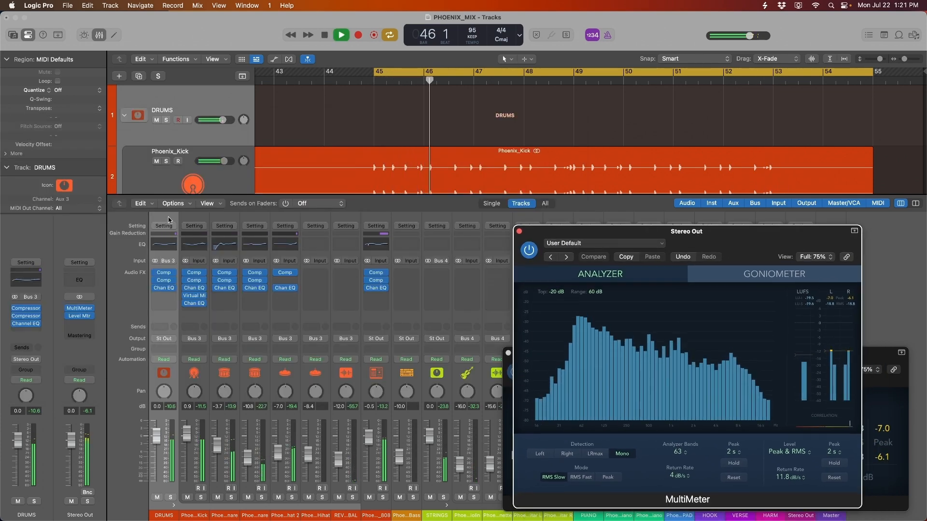
click(155, 288)
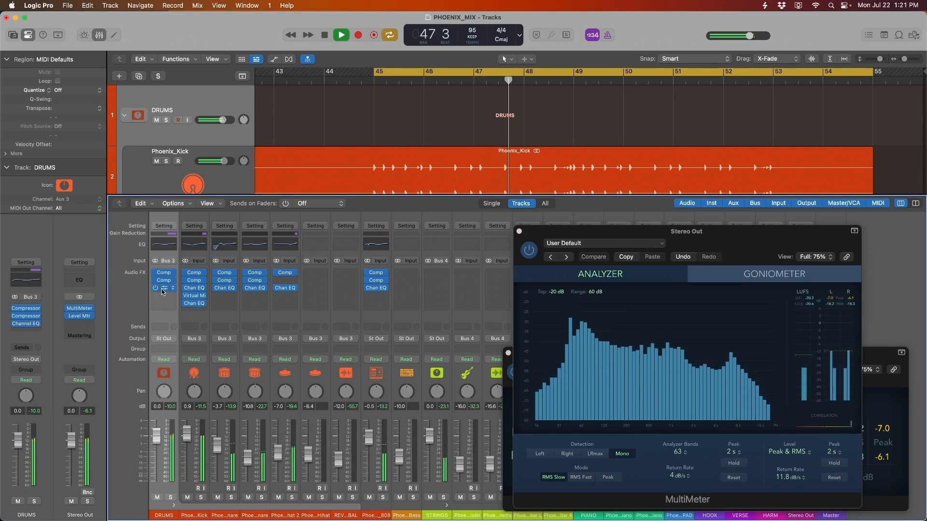
Measure the soloed DRUMS RMS level on the Stereo Out Level Meter with the Channel EQ bypassed and reactivated
click(164, 290)
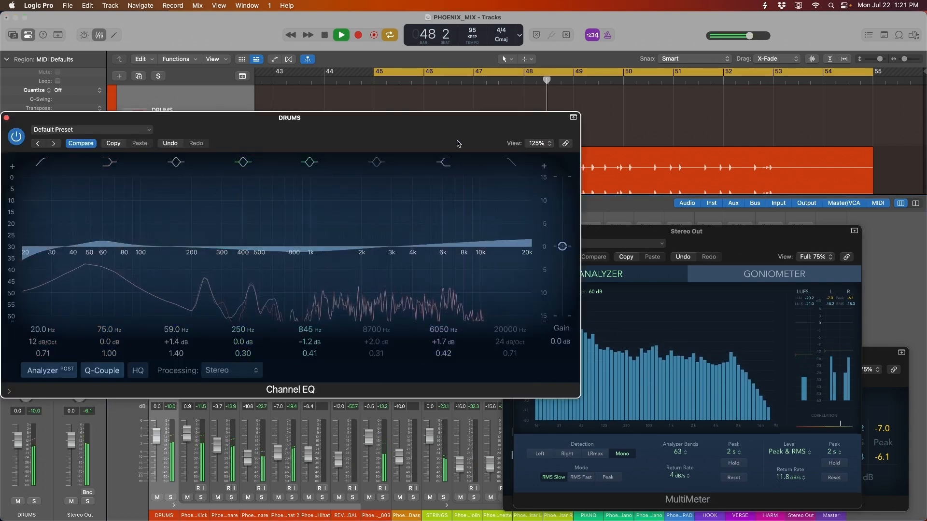
click(880, 360)
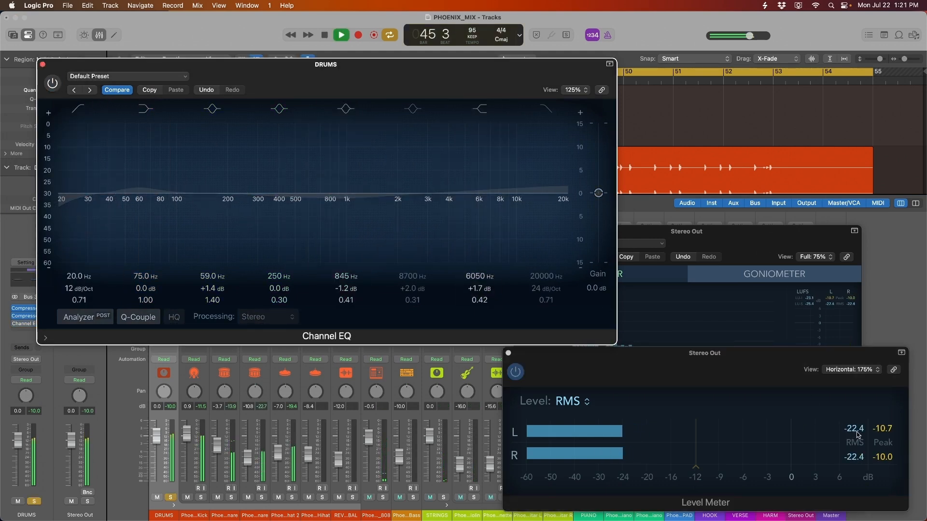
key(space)
click(52, 83)
key(space)
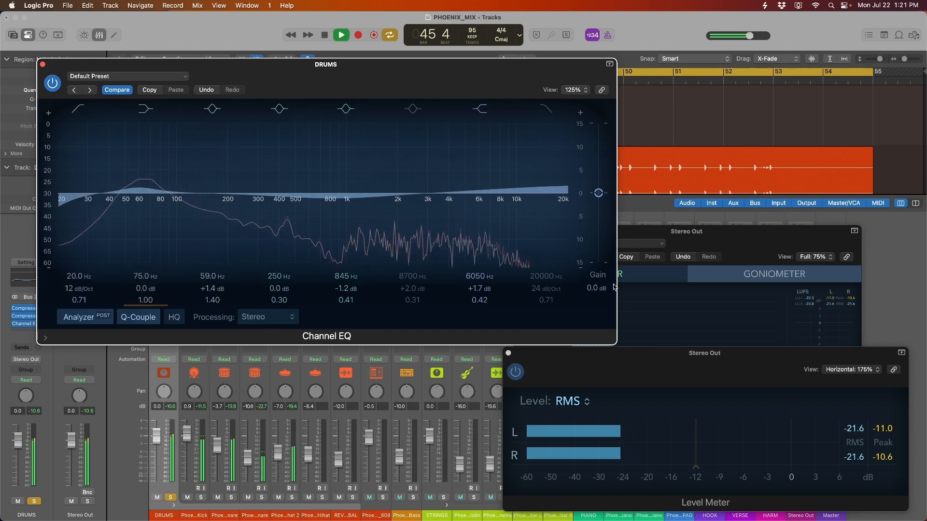
key(space)
Set the DRUMS Channel EQ's output gain to -0.6 dB, check the RMS level in playback, and close the EQ
drag(595, 194, 596, 198)
key(space)
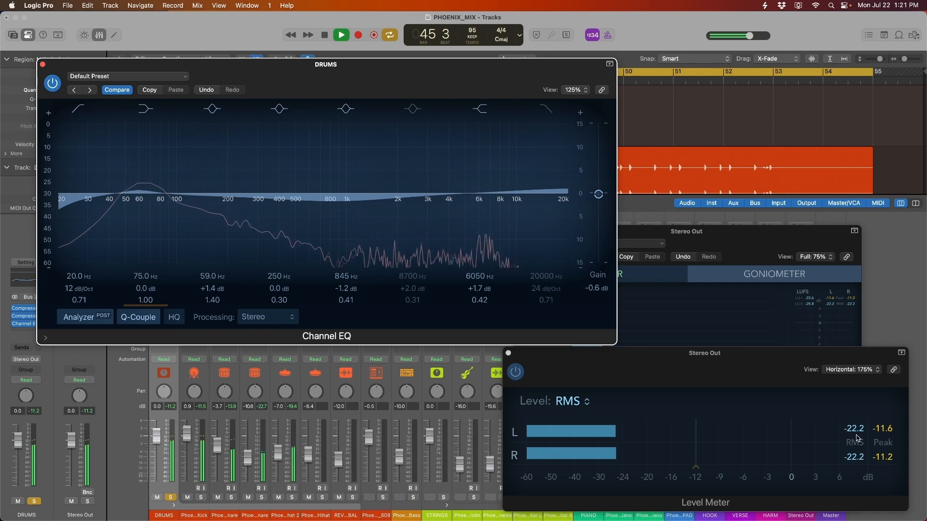
key(space)
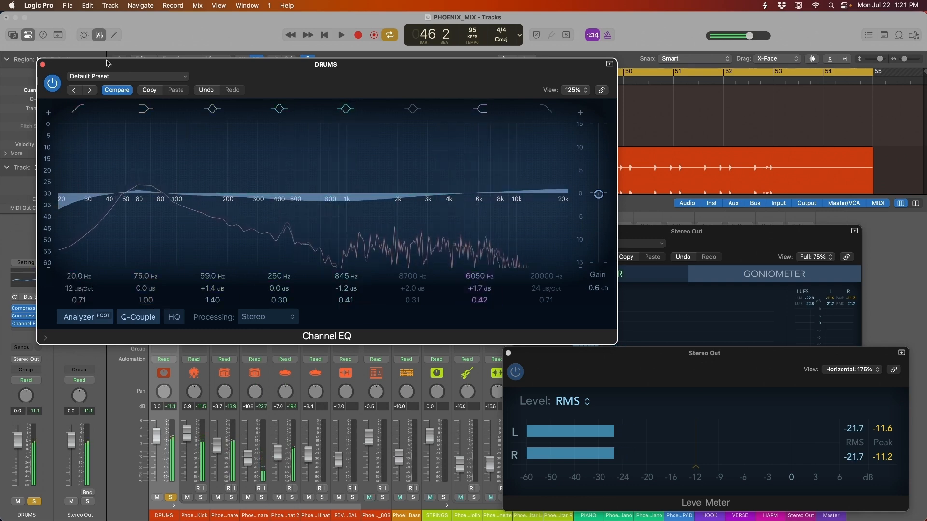
click(42, 65)
key(space)
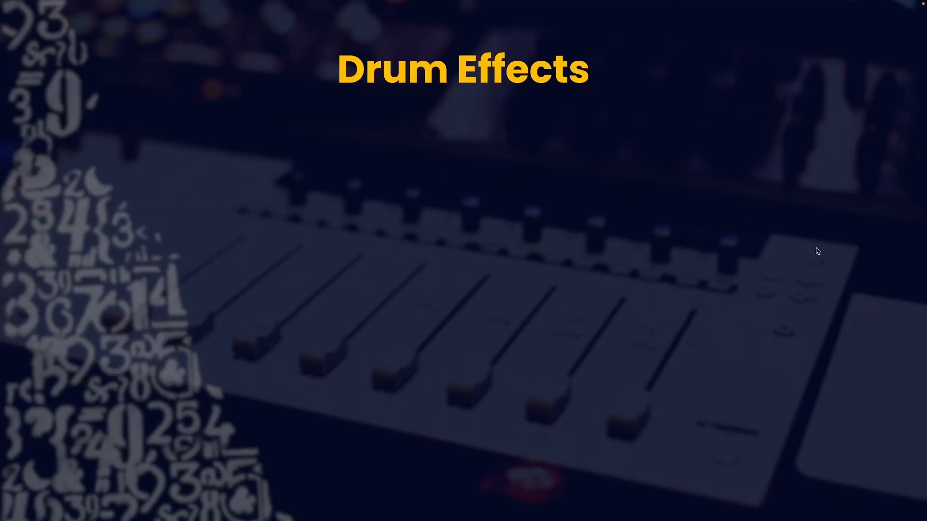
key(Right)
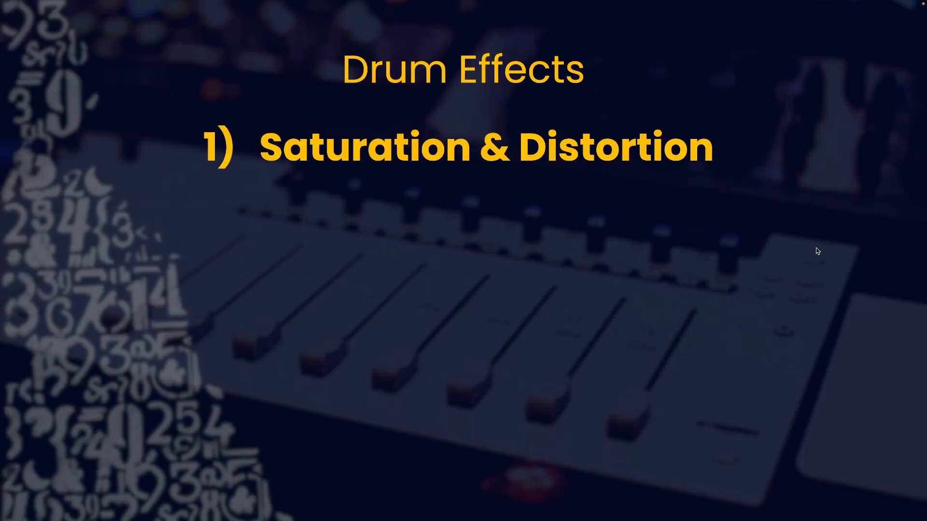
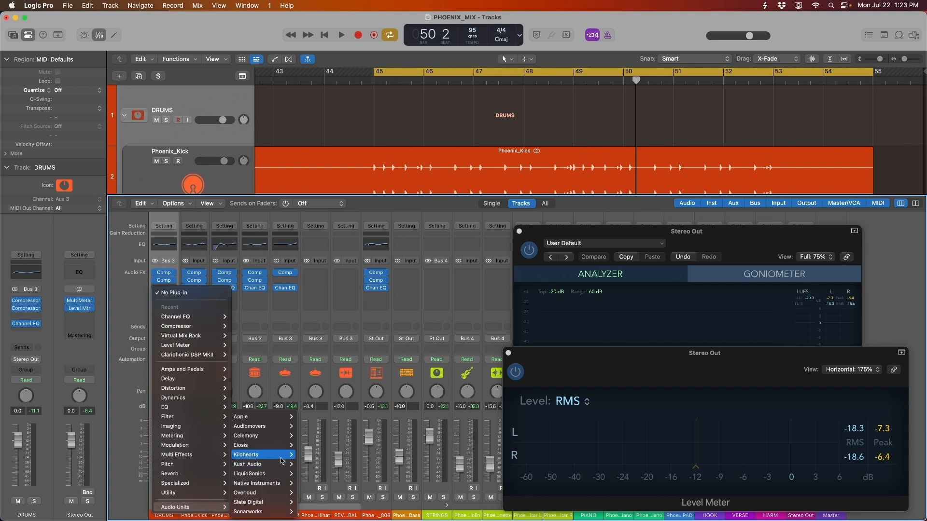
Insert a Slate Digital Virtual Tape Machines plug-in before the DRUMS Channel EQ, with input at +0.43 dB and output at -0.43 dB
mouse_move(274, 502)
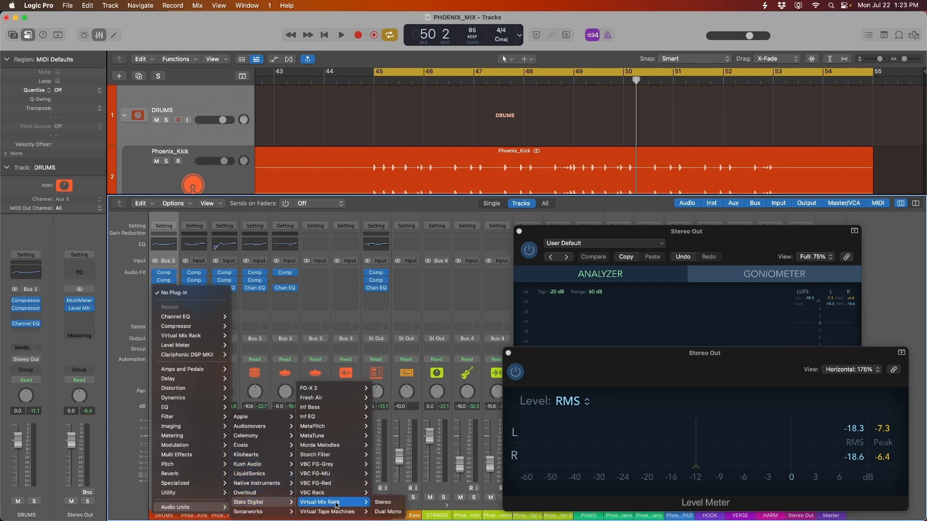
click(389, 507)
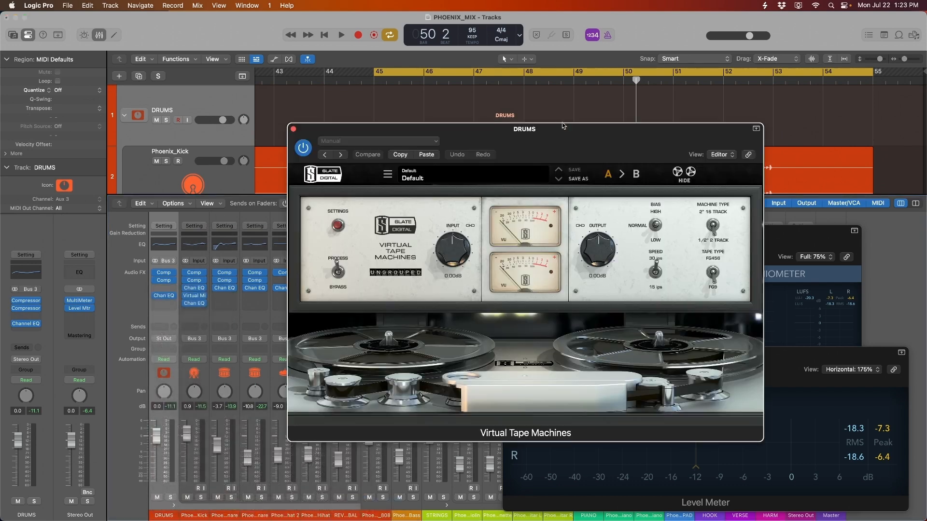
drag(549, 145, 509, 104)
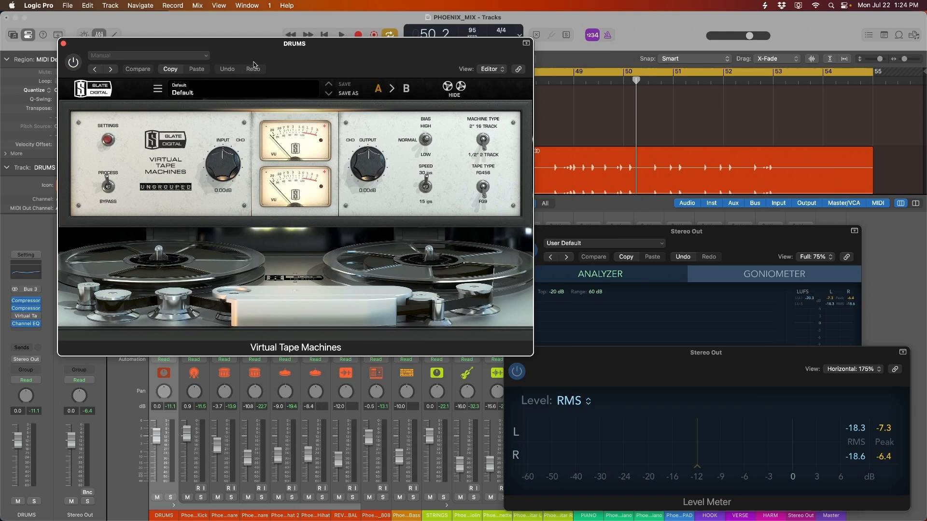
key(space)
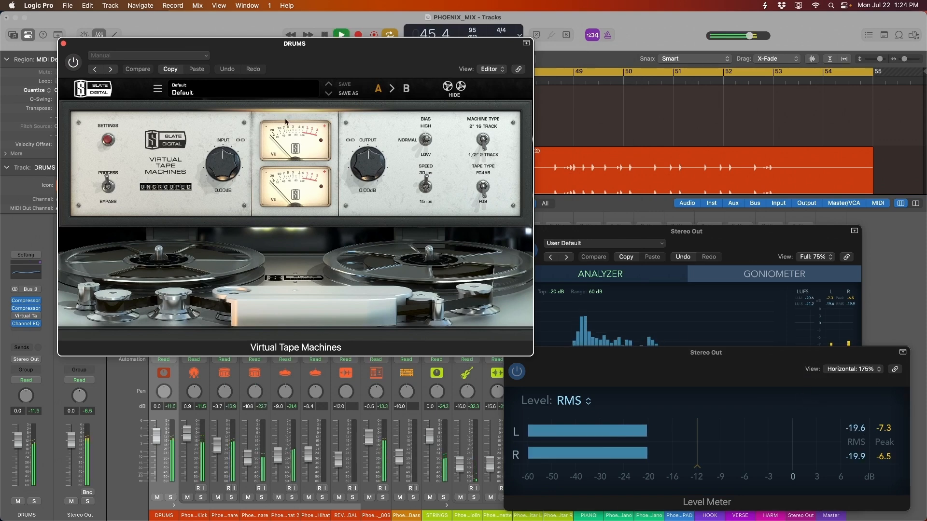
click(75, 62)
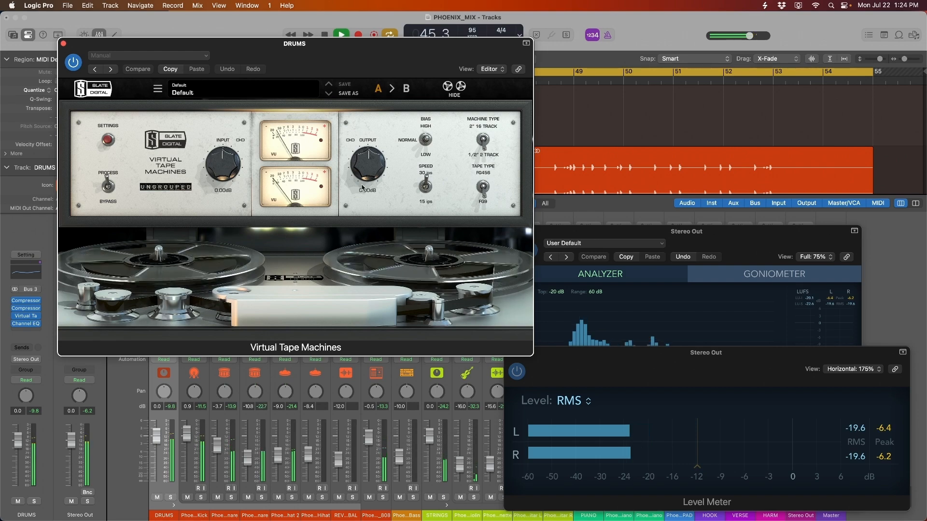
drag(364, 162, 365, 166)
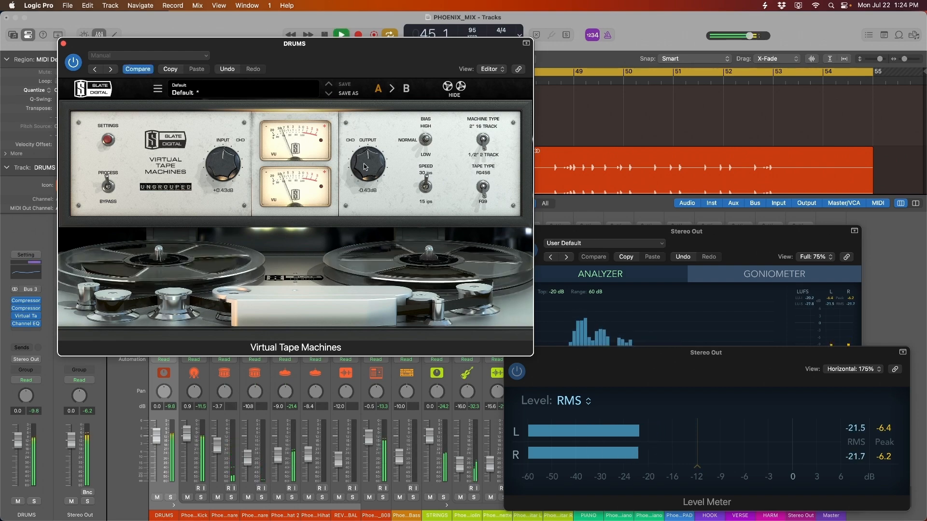
Compare the drums with Virtual Tape Machines bypassed and active during playback, and close the Level Meter
drag(141, 47, 161, 70)
click(82, 67)
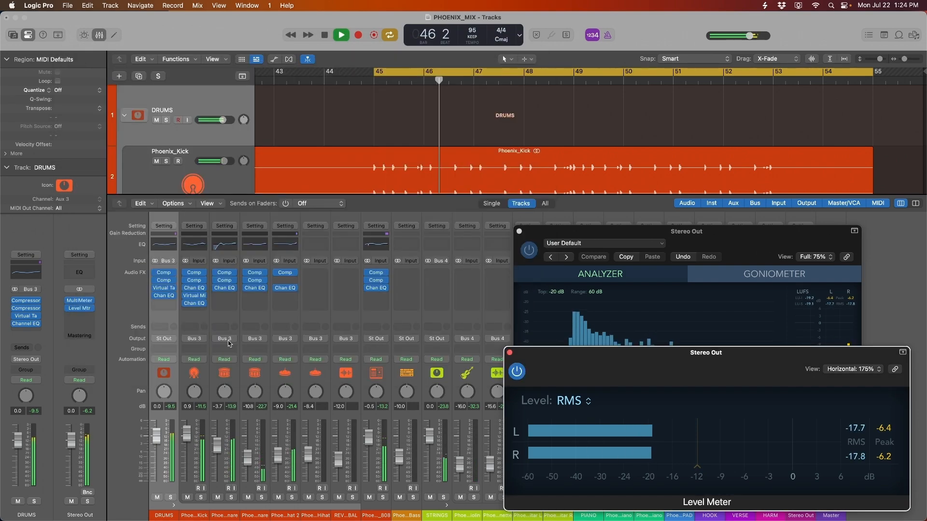
click(156, 289)
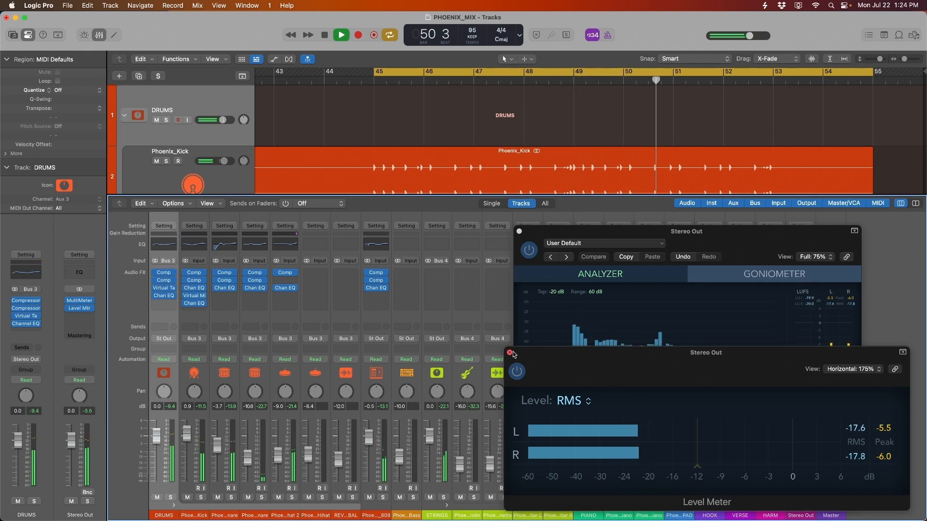
click(509, 352)
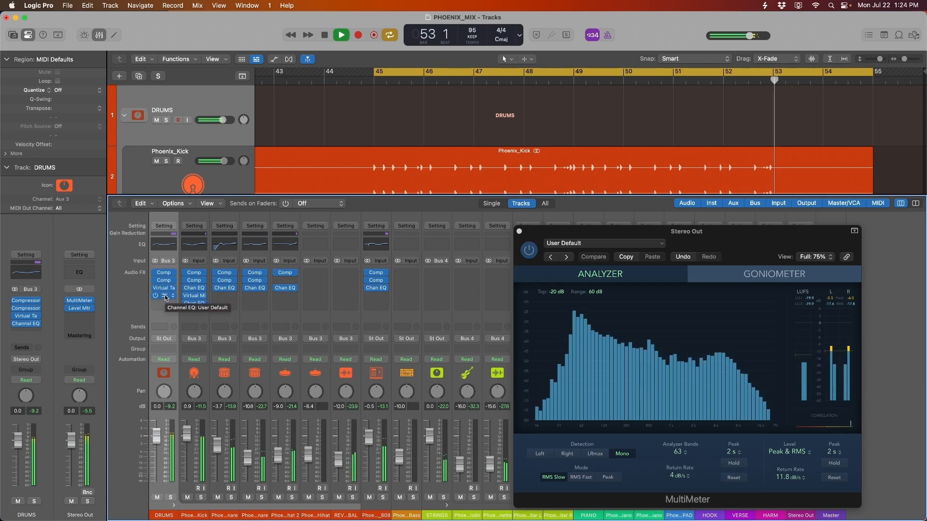
key(space)
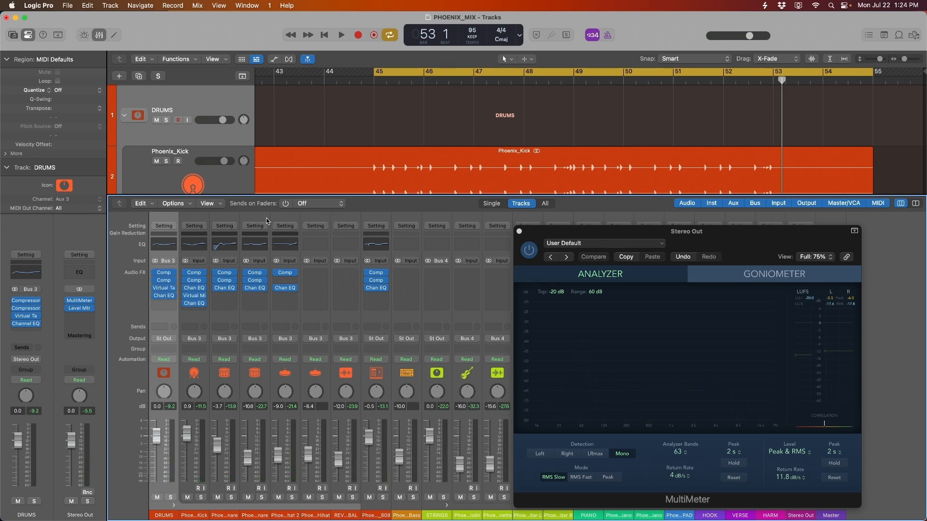
Select the drum tracks from Phoenix_Kick through REV CYMBAL and add a send to Bus 25 on all of them
click(229, 217)
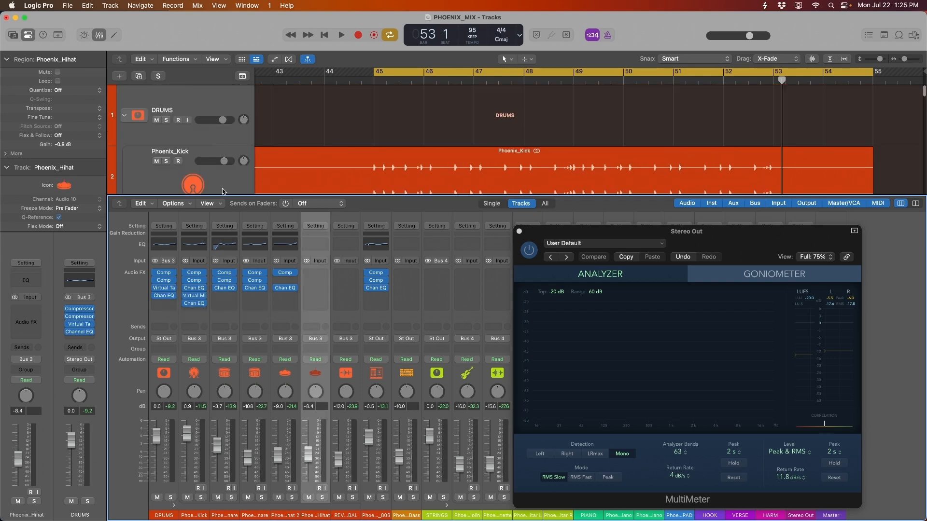
click(228, 190)
scroll(229, 163, down, 10)
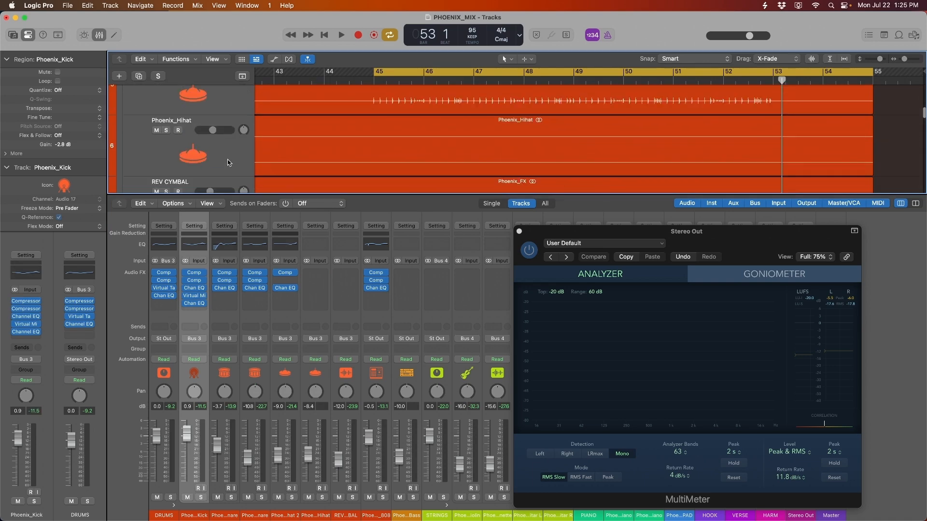
scroll(229, 161, down, 5)
scroll(231, 145, up, 2)
shift+click(231, 141)
scroll(231, 145, up, 10)
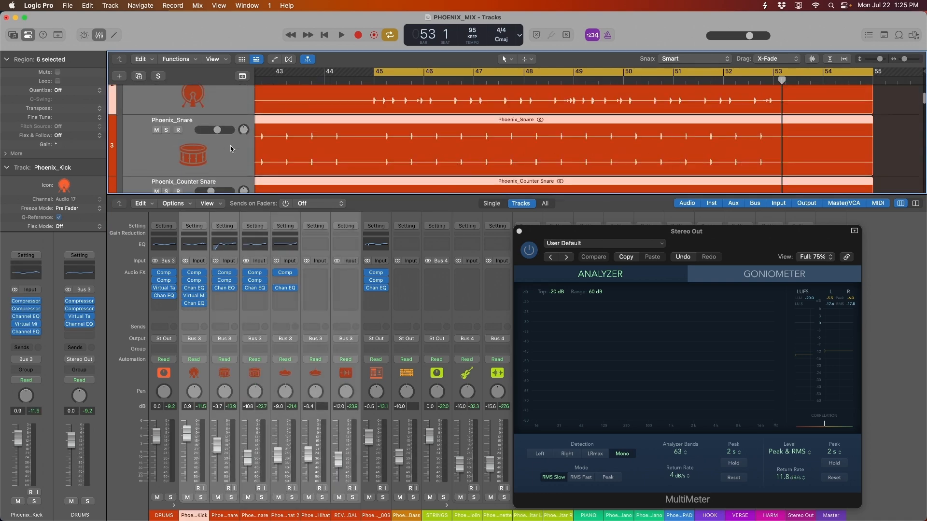
scroll(231, 149, up, 4)
click(192, 327)
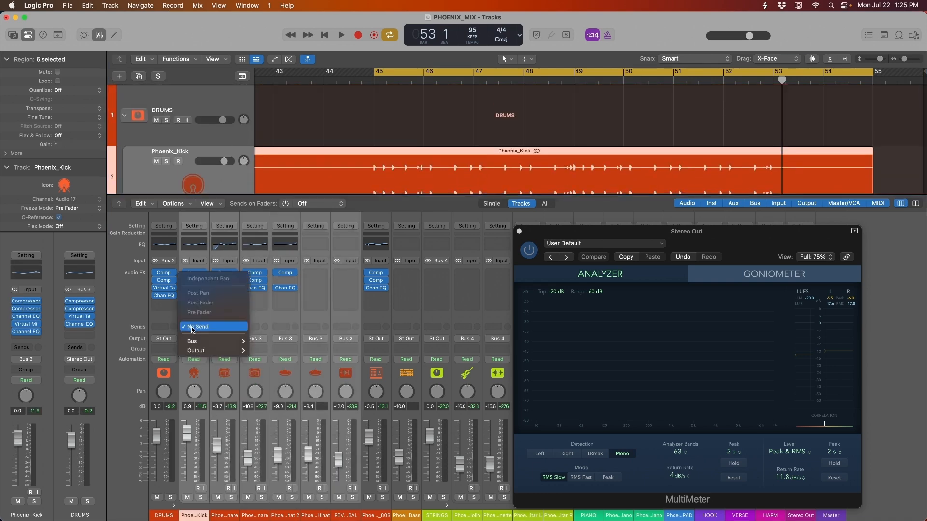
mouse_move(217, 341)
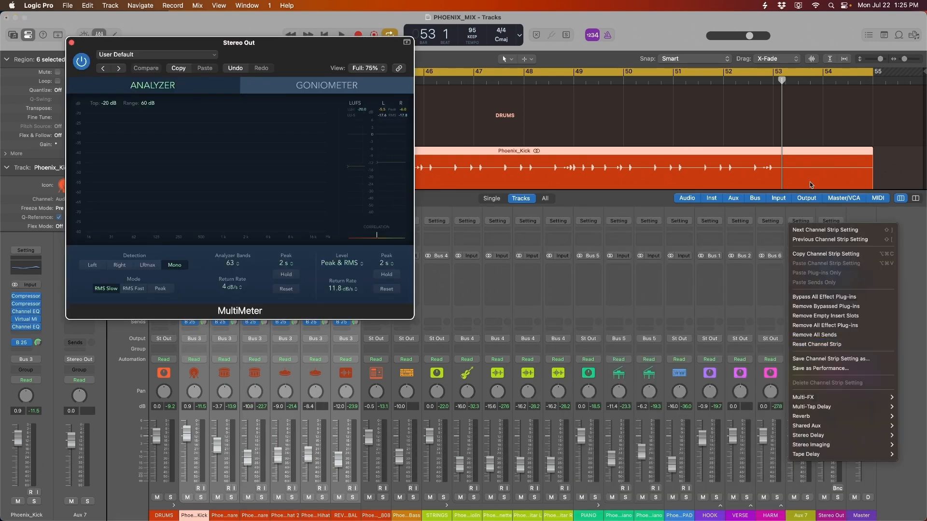
Rename the Bus 25 aux channel DRUM ROOM and insert a Space Designer reverb on it
click(796, 216)
double_click(800, 515)
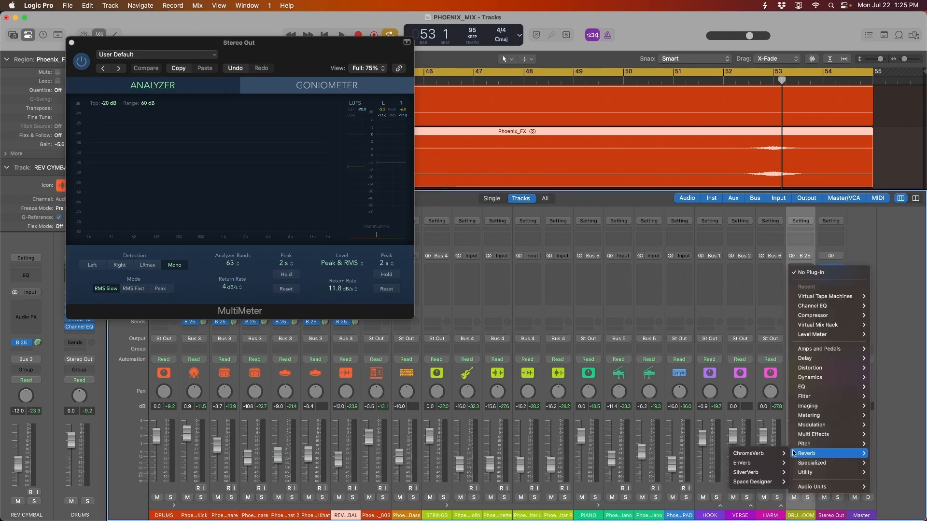
mouse_move(752, 482)
click(711, 482)
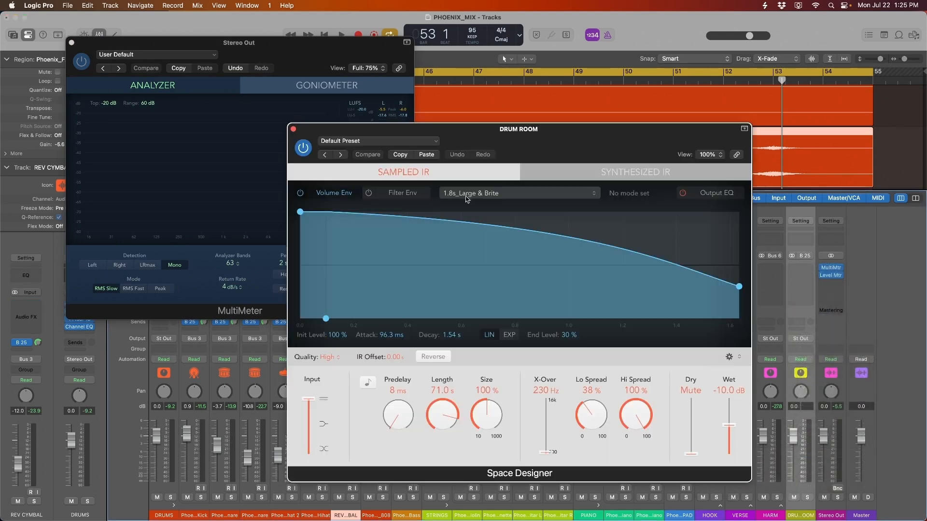
Audition the small-room preset 1.0s Live Stage in Space Designer with the DRUMS bus soloed
drag(552, 148, 576, 169)
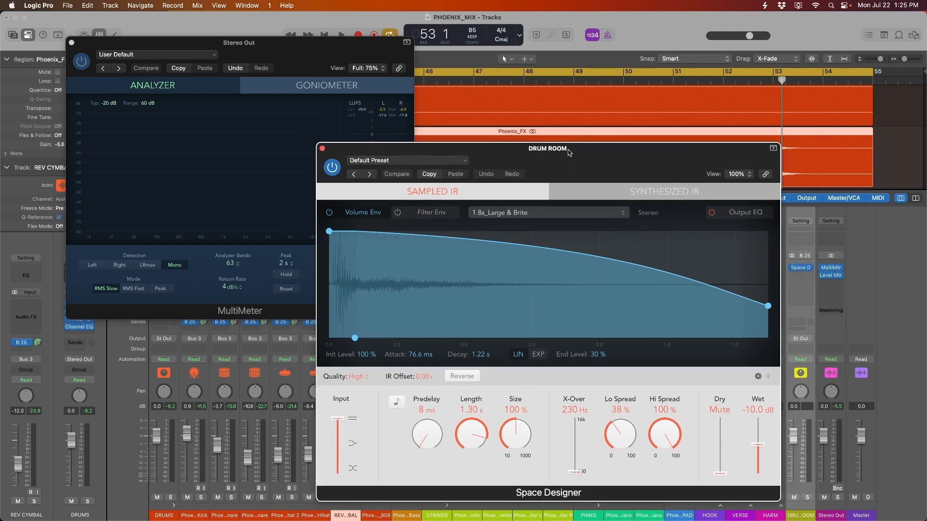
click(420, 162)
mouse_move(488, 375)
mouse_move(566, 375)
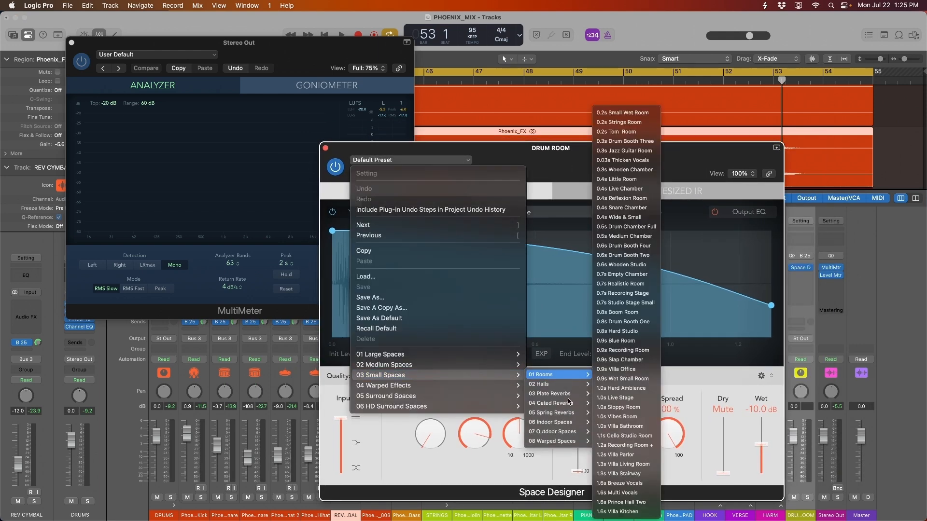
click(639, 403)
drag(563, 148, 537, 146)
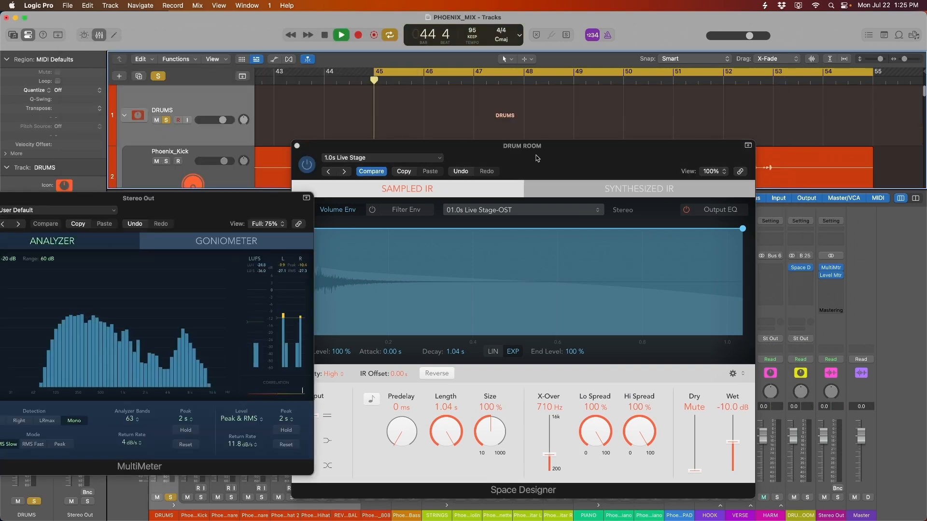
drag(537, 158, 561, 134)
Load the 0.8s Drum Booth One room preset in Space Designer and audition it on the soloed drums
click(418, 136)
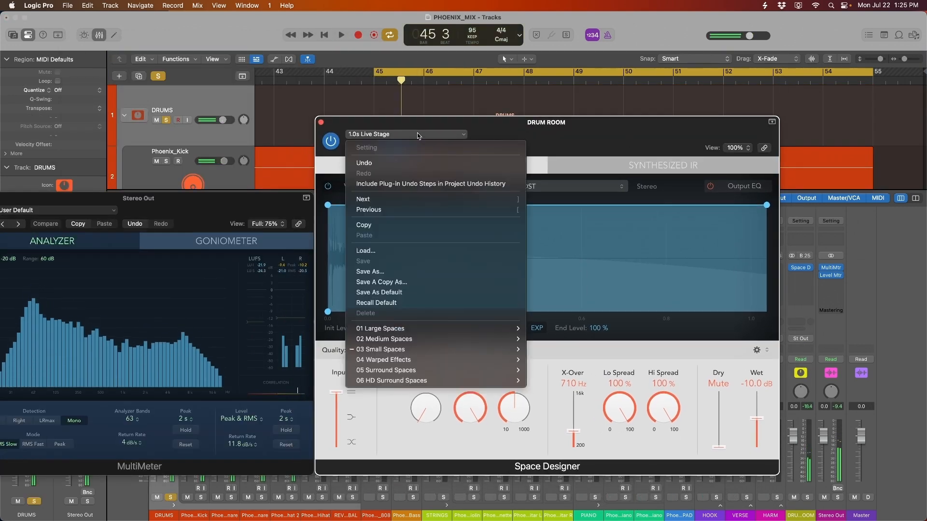
mouse_move(502, 349)
mouse_move(557, 353)
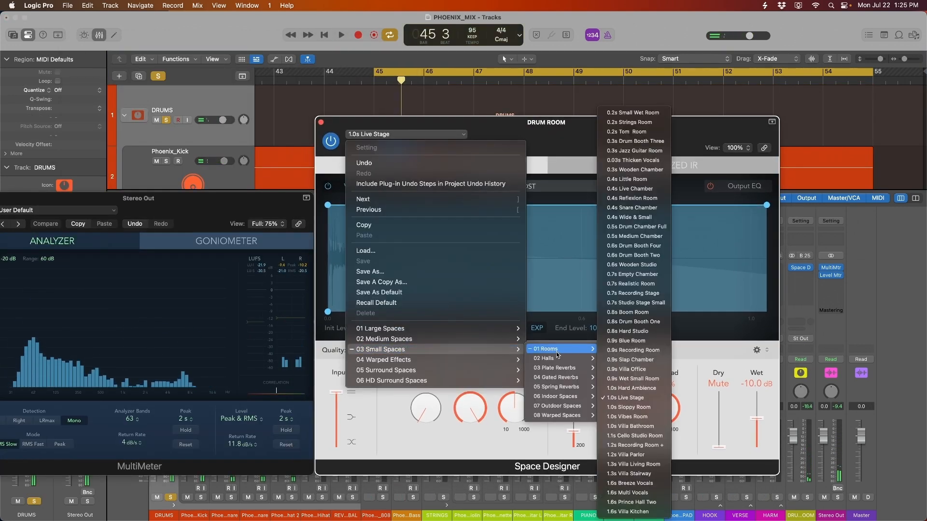
click(642, 321)
key(space)
drag(598, 147, 615, 158)
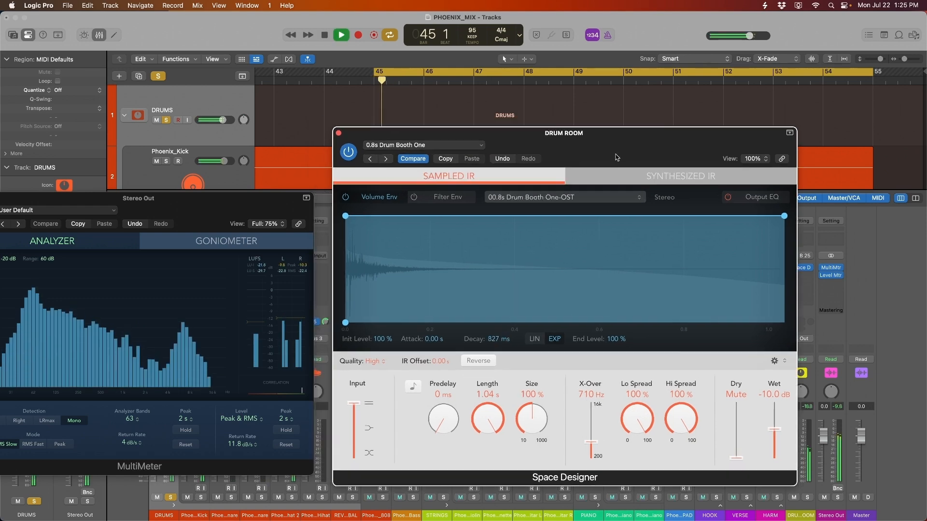
key(space)
Try the 0.9s Recording Room preset in Space Designer on the soloed drums
click(423, 144)
mouse_move(417, 363)
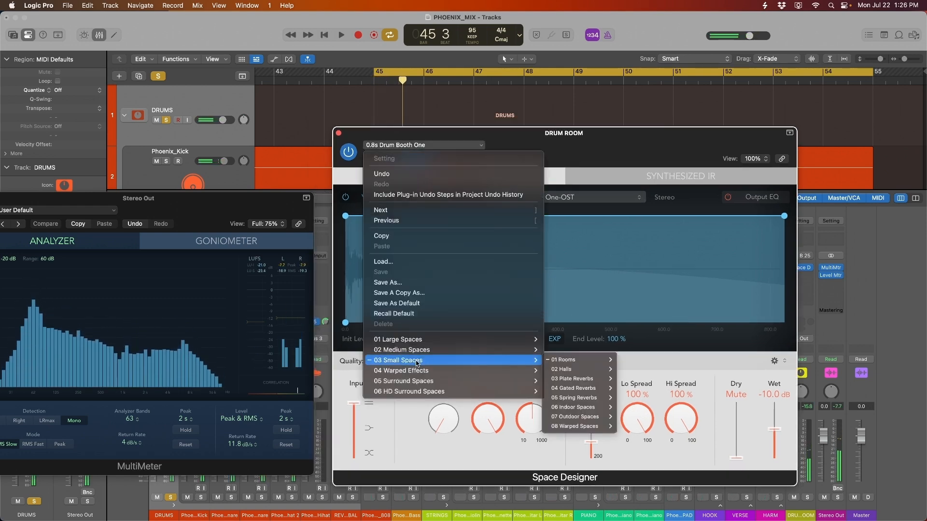
mouse_move(560, 359)
click(649, 351)
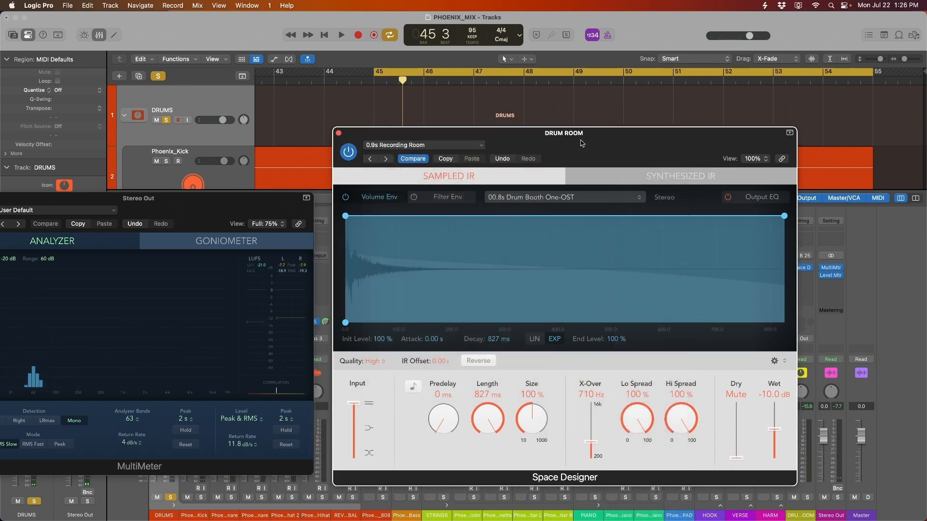
drag(582, 143, 577, 142)
key(space)
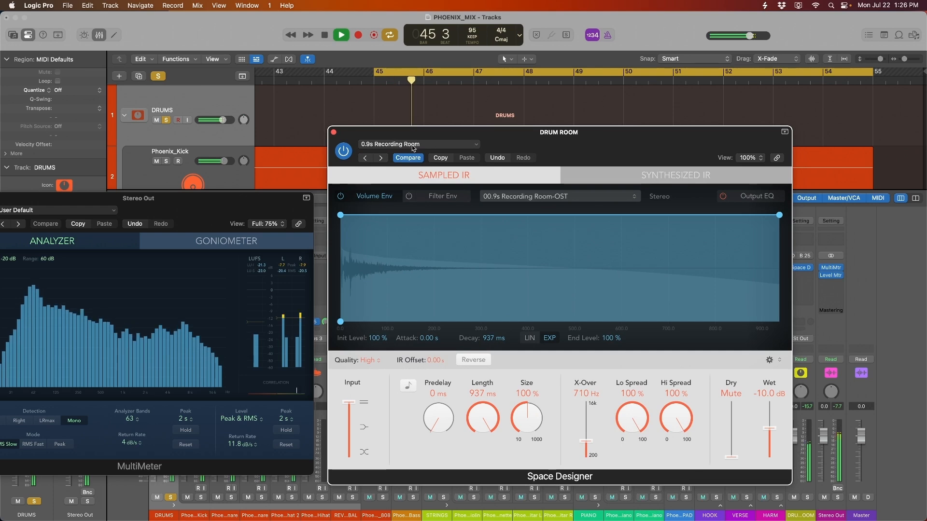
key(space)
Switch Space Designer back to the 0.8s Drum Booth One preset and resume playback
click(413, 147)
mouse_move(401, 360)
mouse_move(563, 359)
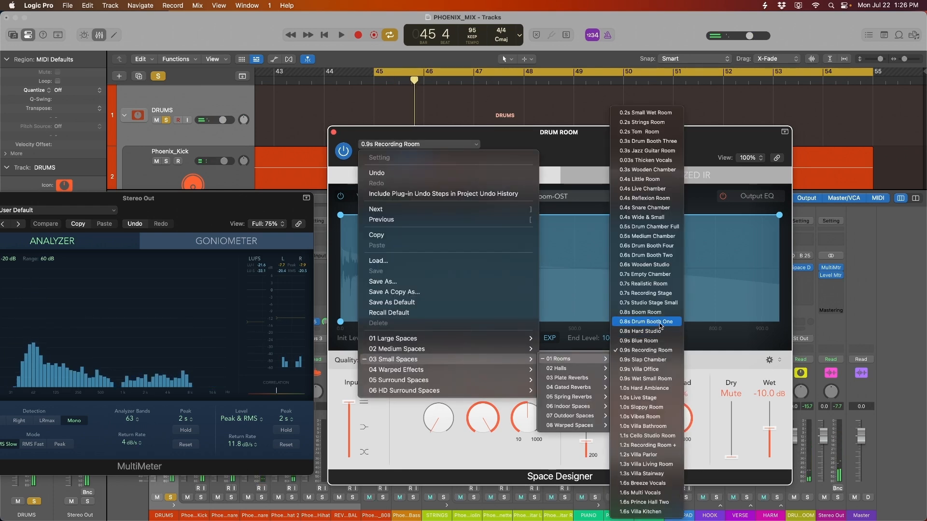
click(662, 321)
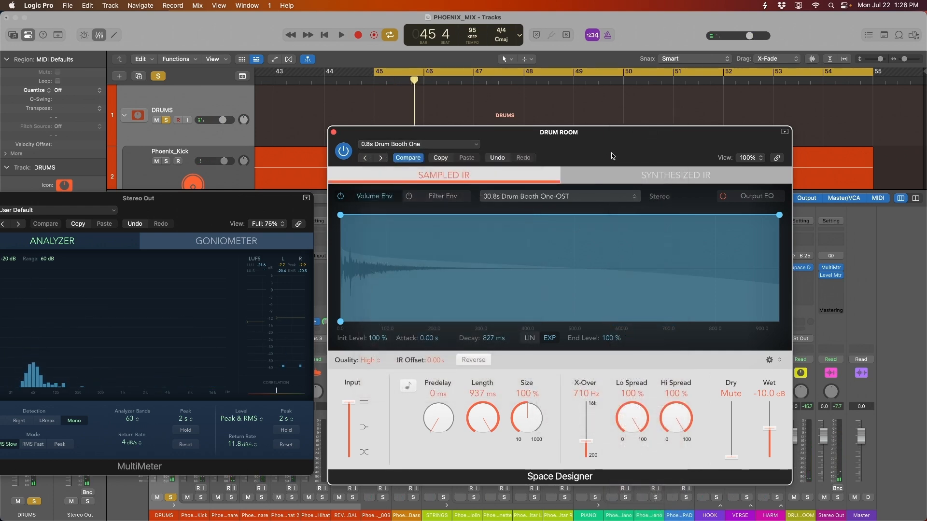
key(space)
Enable the low cut in Space Designer's Output EQ at 200 Hz with a 6 dB/Oct slope
drag(612, 156, 733, 163)
drag(231, 208, 286, 231)
drag(714, 169, 691, 166)
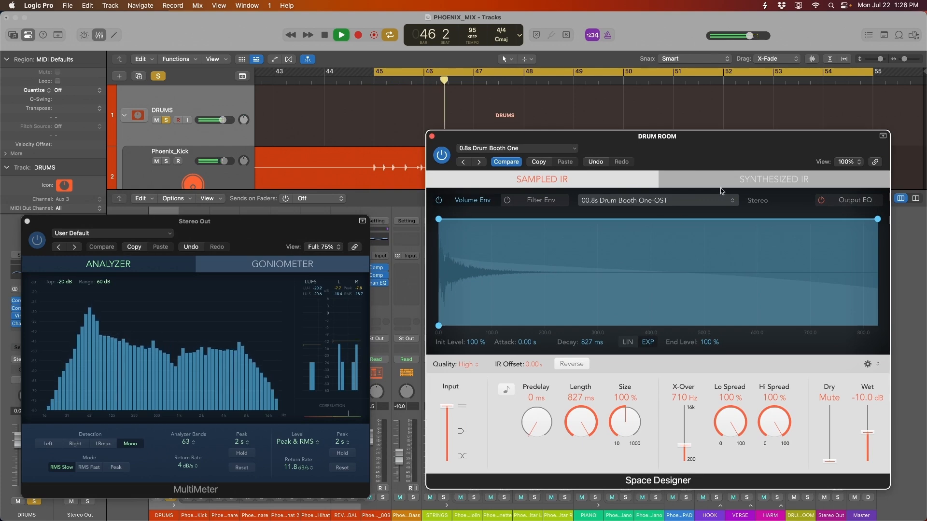
click(836, 197)
drag(798, 168, 790, 168)
click(462, 220)
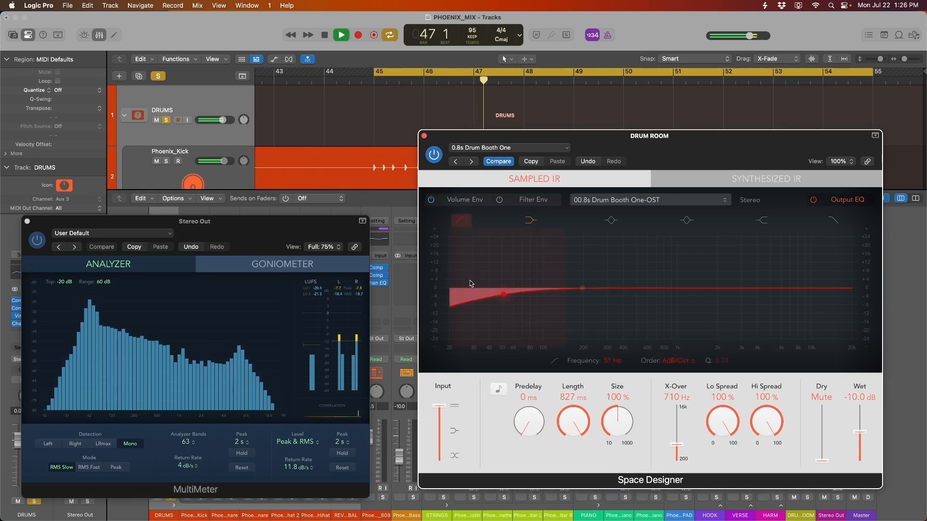
drag(533, 279, 645, 276)
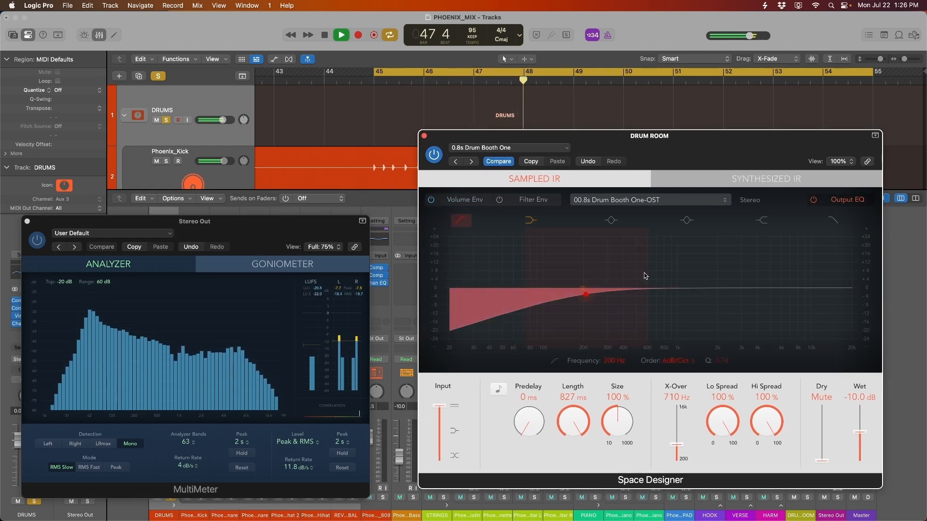
key(space)
Add a 3900 Hz high cut at 6 dB/Oct and a -3.0 dB bell at 610 Hz with Q 1.80, then close Space Designer
click(833, 220)
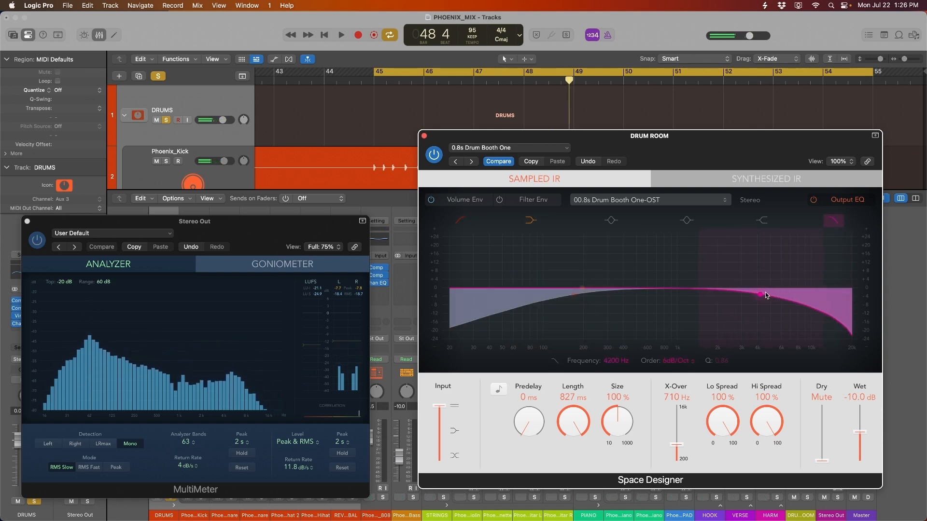
click(612, 220)
drag(639, 288, 689, 276)
drag(759, 295, 755, 295)
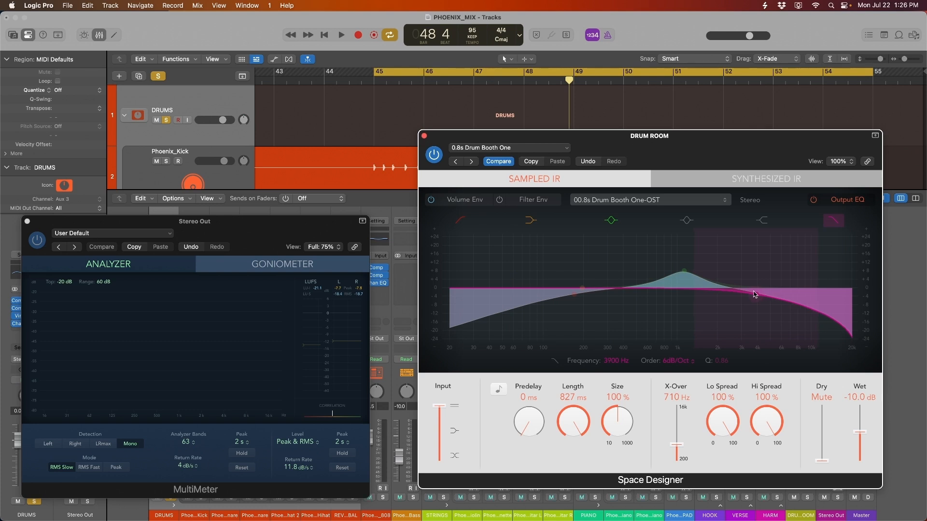
key(space)
drag(684, 271, 647, 292)
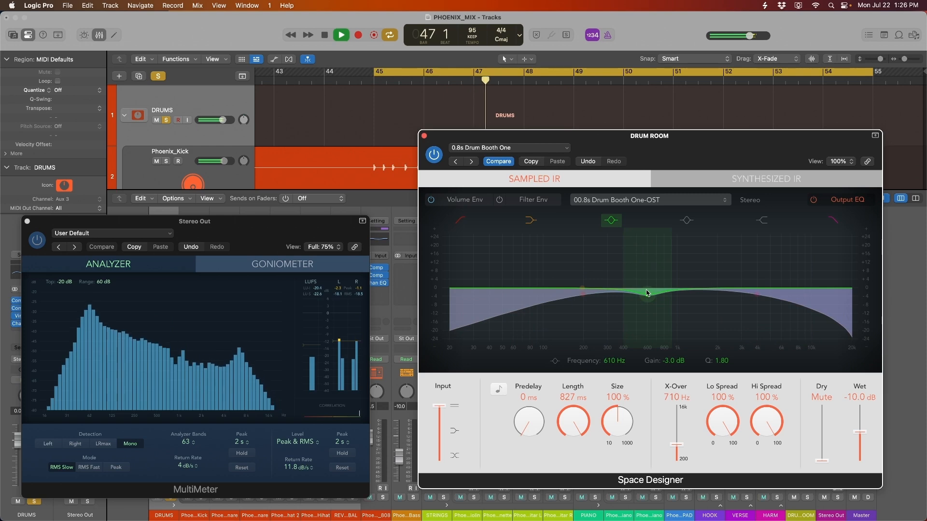
click(424, 136)
drag(271, 240, 562, 221)
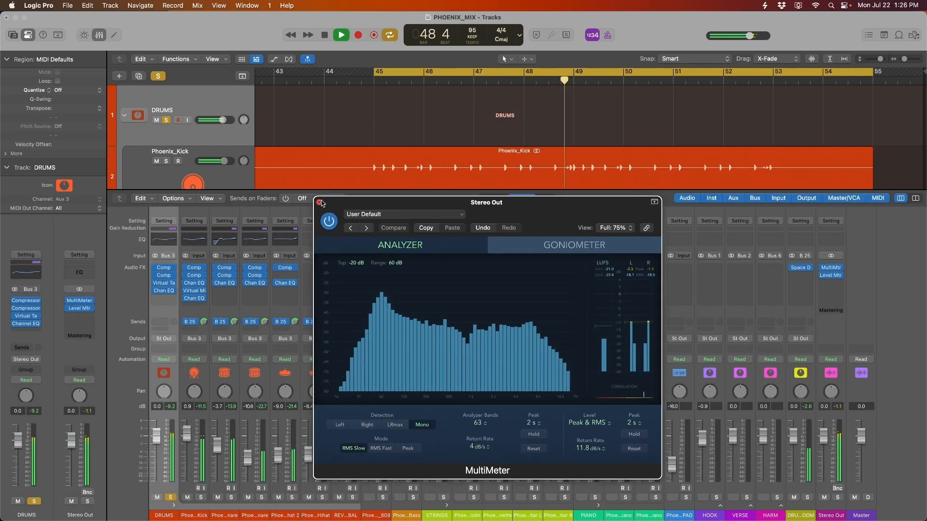
Move the DRUM ROOM channel beside the drum tracks, routed to Bus 3, and insert a Classic VCA Compressor after Space Designer
key(space)
click(320, 203)
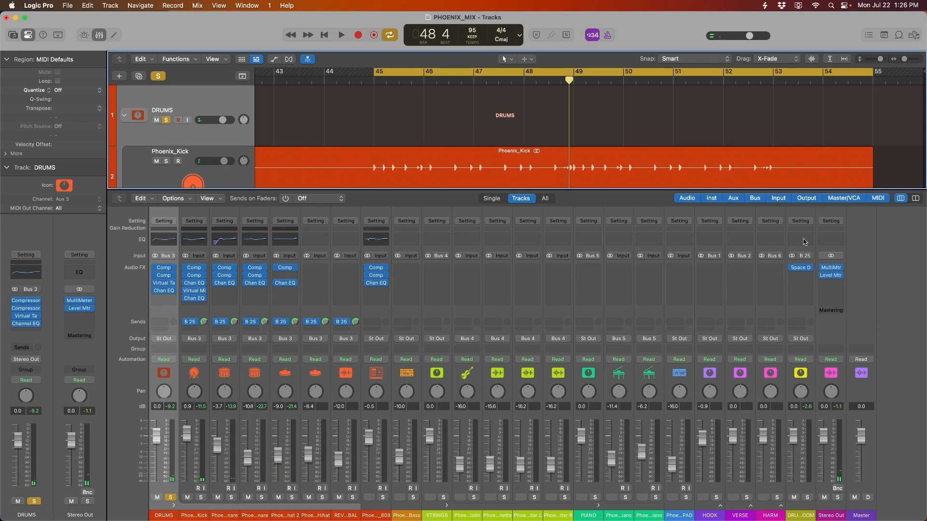
click(800, 221)
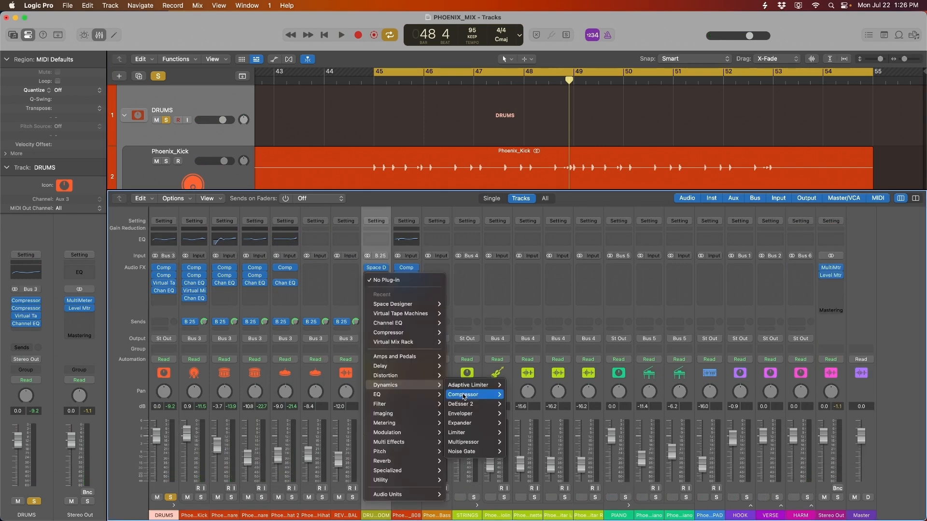
click(463, 394)
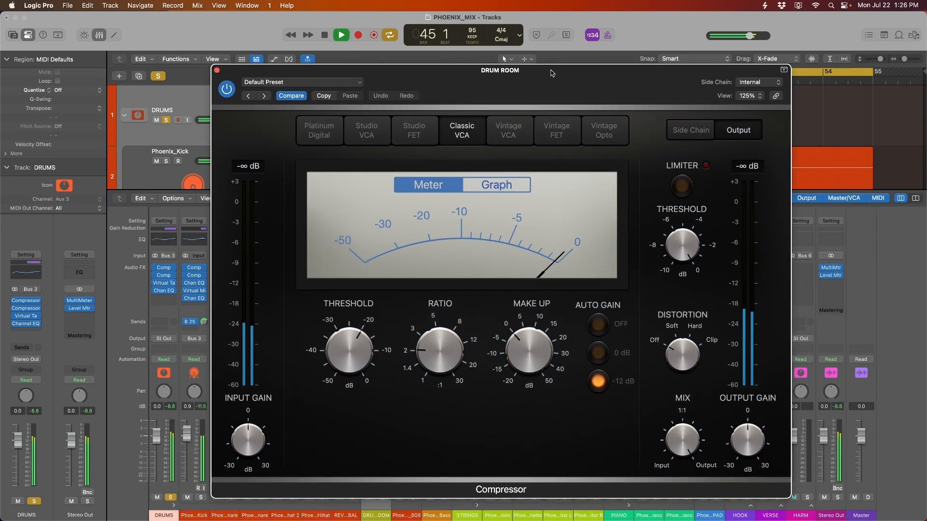
Turn off the compressor's Auto Gain, lower its threshold from the default, and solo the DRUM ROOM return without the DRUMS solo
click(597, 326)
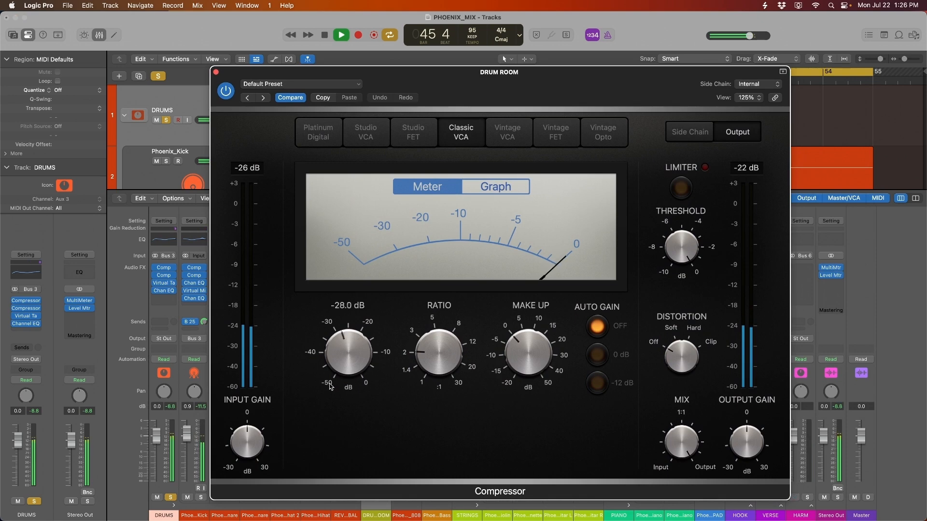
drag(330, 386, 322, 430)
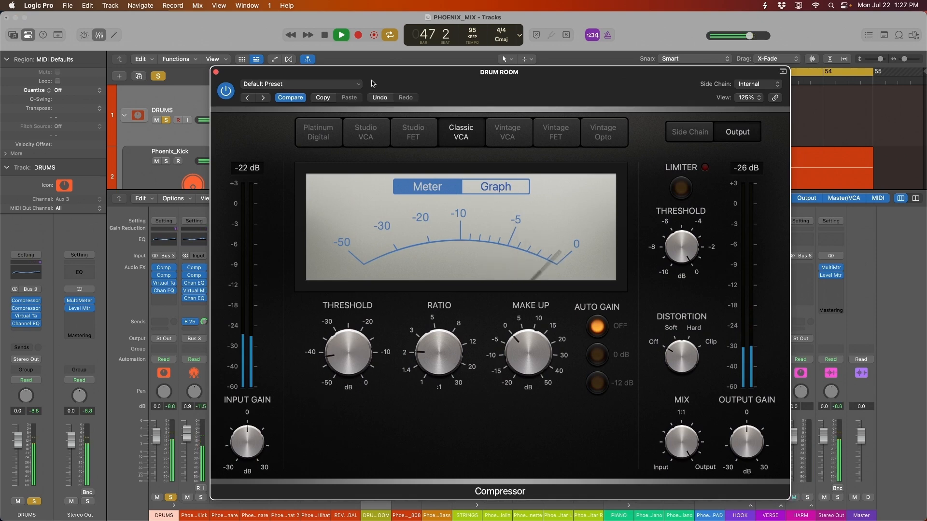
drag(373, 83, 669, 108)
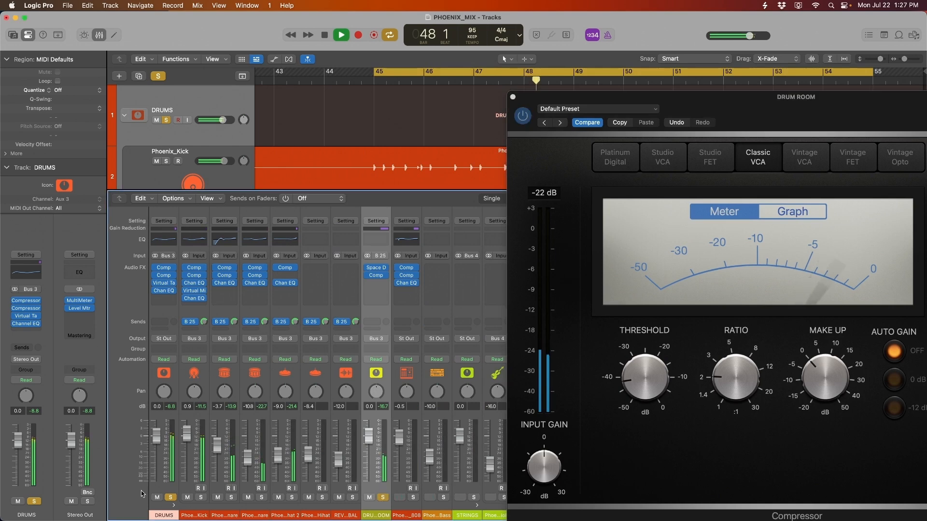
click(380, 501)
Raise the DRUM ROOM compressor's ratio to about 5:1, set its threshold to -41.0 dB, and close it
drag(835, 114, 486, 93)
drag(394, 343, 398, 319)
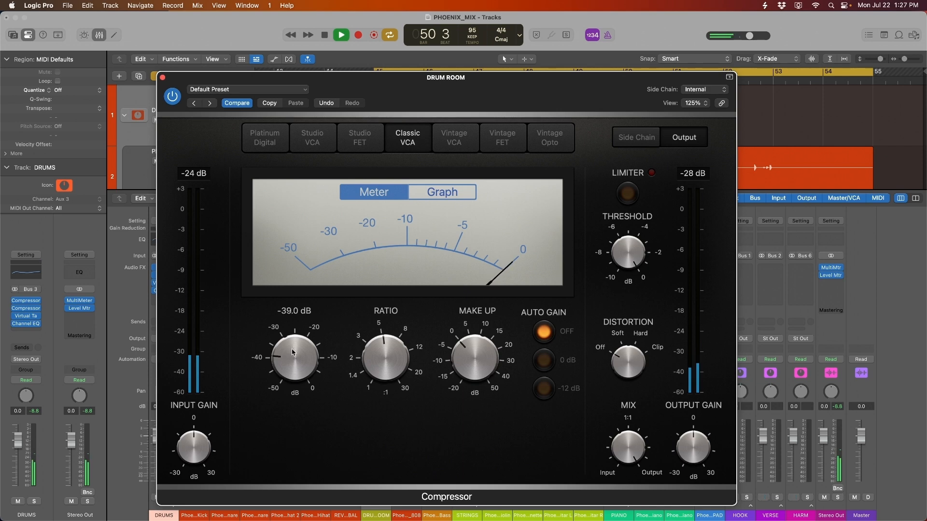
drag(293, 352, 295, 344)
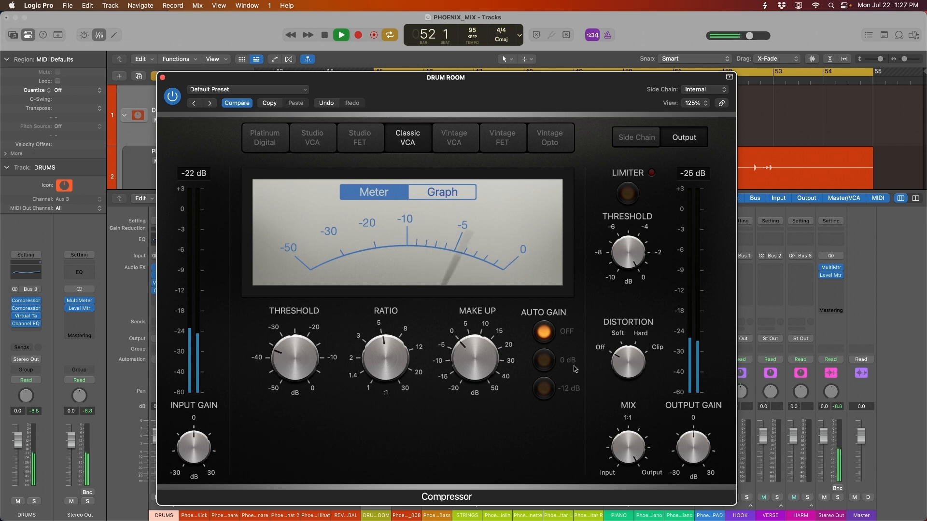
drag(303, 356, 302, 352)
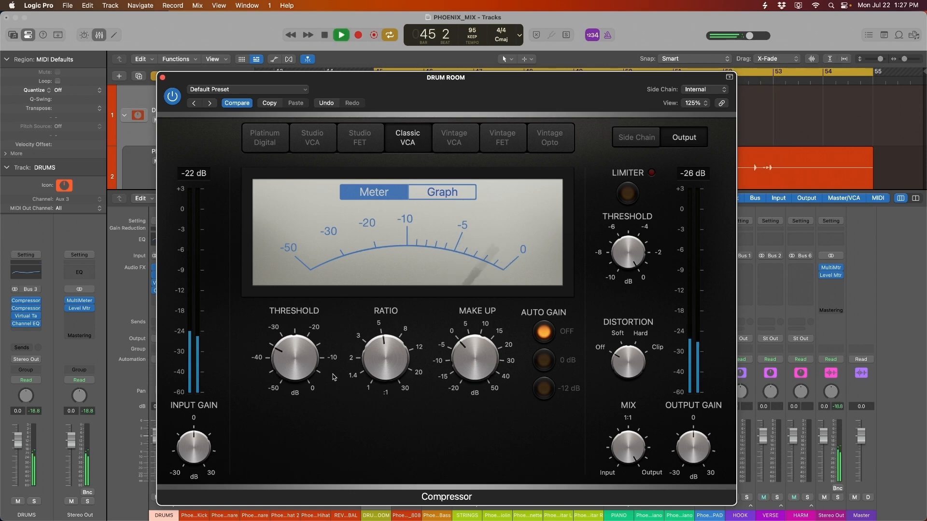
drag(373, 370, 371, 372)
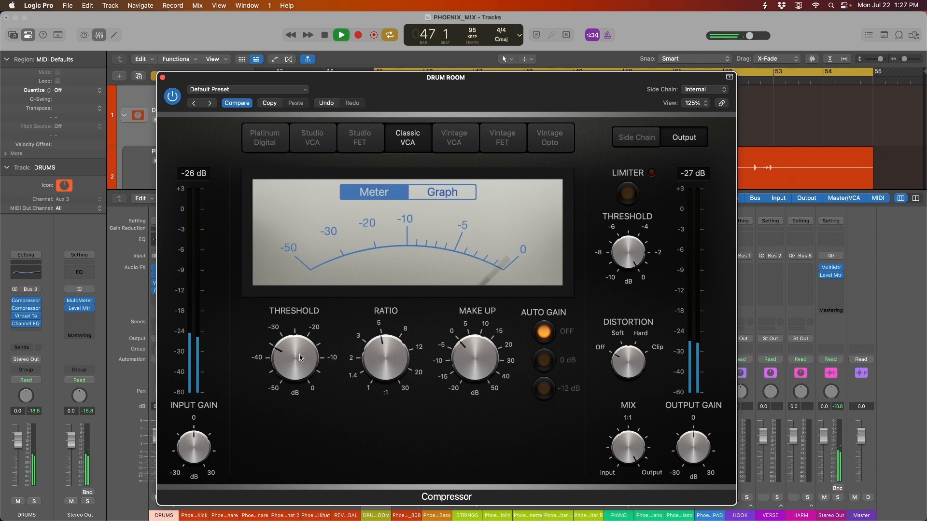
drag(293, 361, 298, 378)
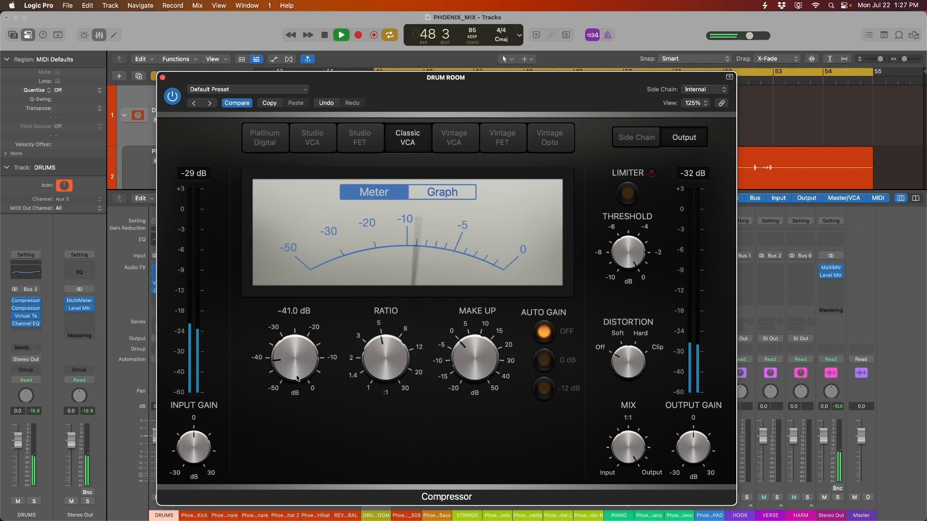
key(super+w)
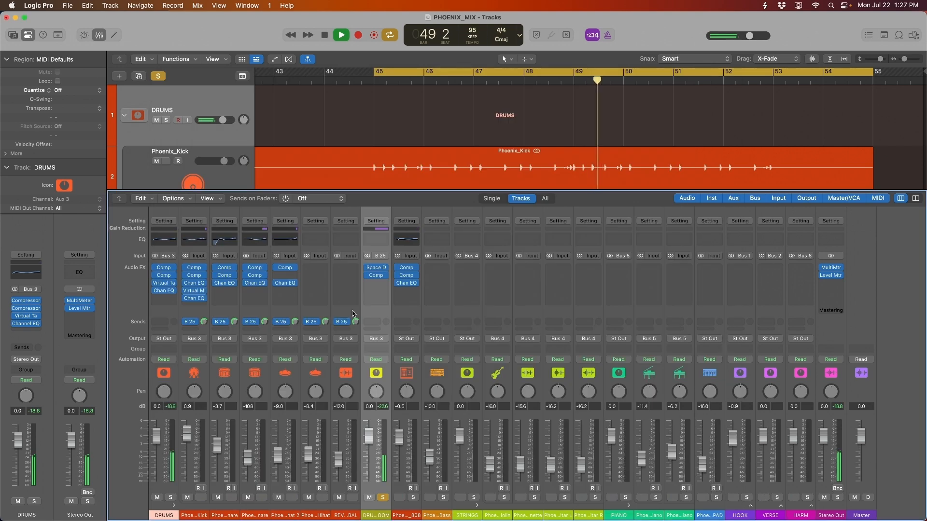
Insert an Overdrive plug-in after the compressor on DRUM ROOM and restart playback
click(376, 277)
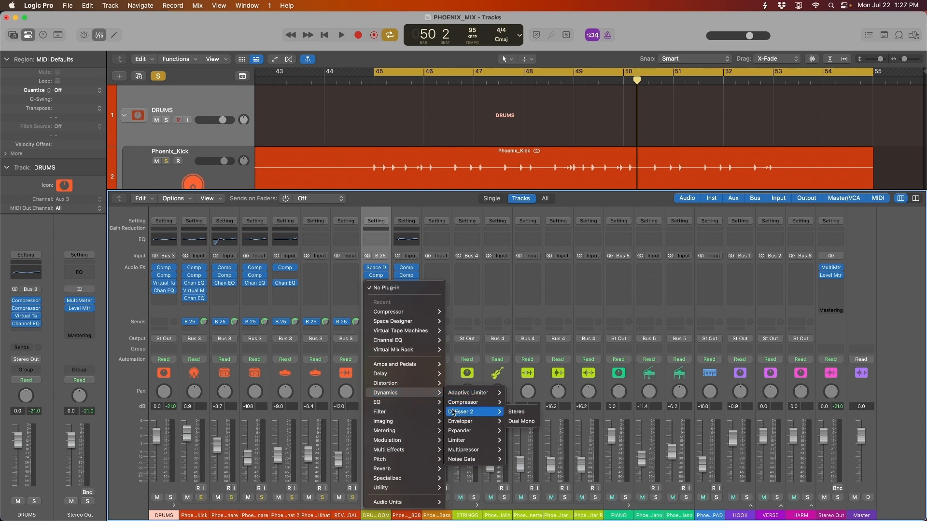
mouse_move(409, 387)
mouse_move(460, 421)
click(521, 421)
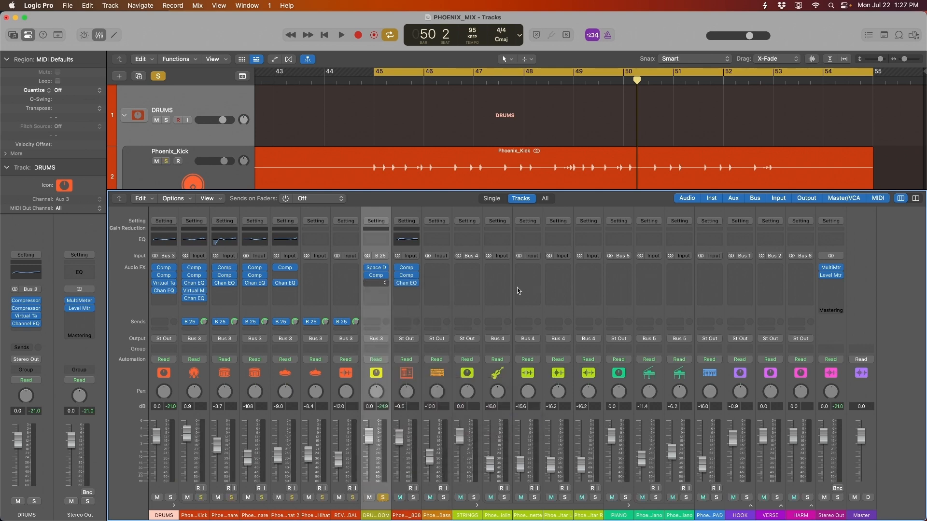
key(space)
drag(461, 136, 587, 250)
drag(447, 372, 494, 244)
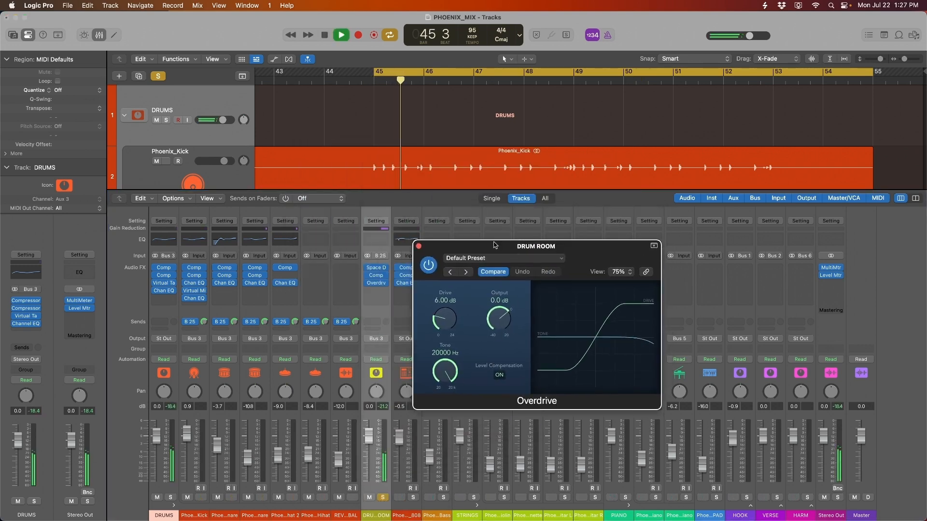
drag(573, 260, 582, 269)
Move Overdrive ahead of Space Designer with its Drive at 9.00 dB and Output at -9.0 dB, then close it
drag(462, 333, 460, 300)
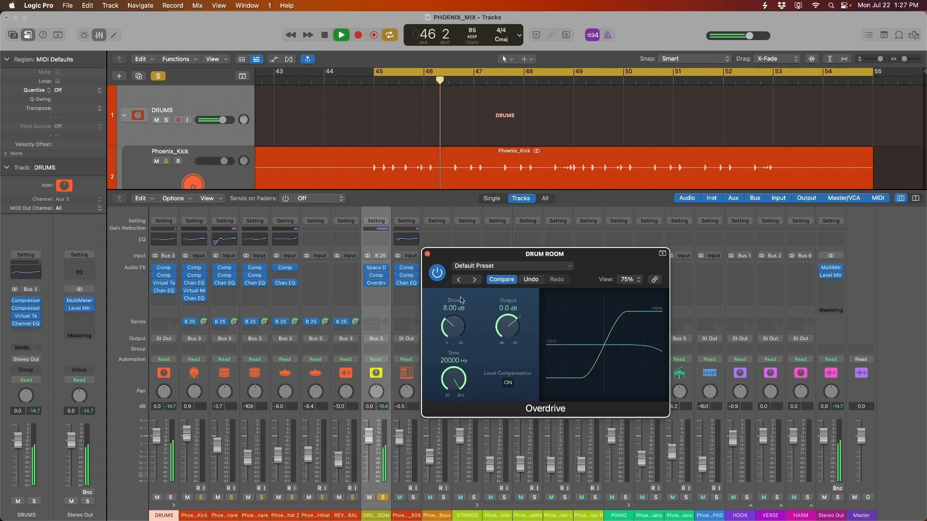
drag(375, 287, 376, 265)
drag(555, 272, 534, 273)
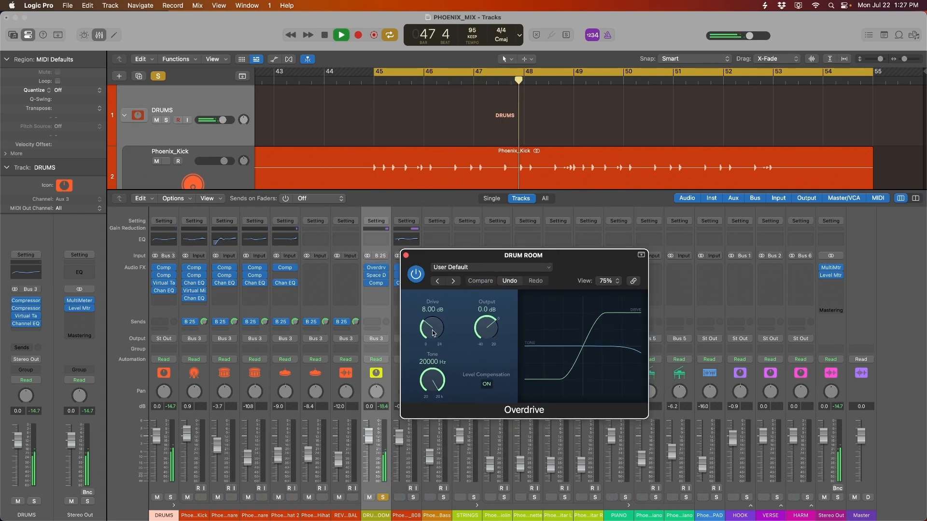
drag(433, 333, 434, 327)
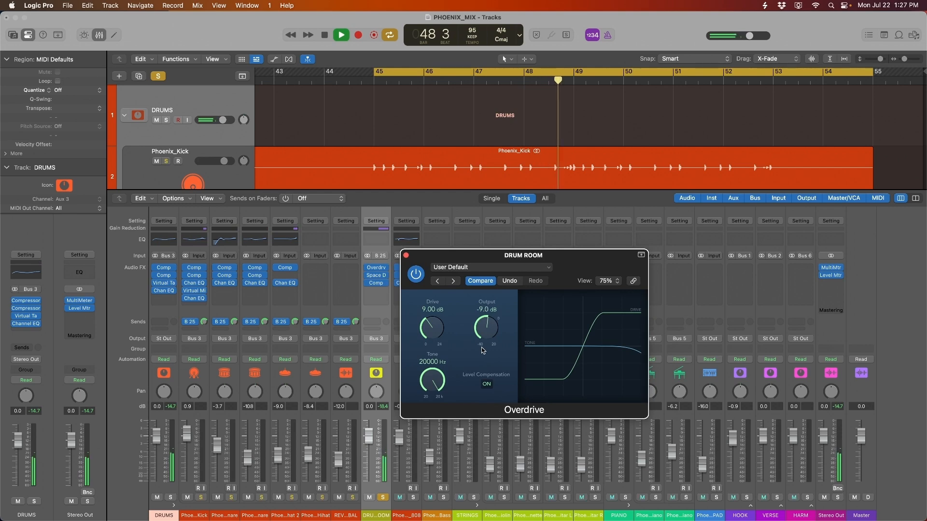
click(405, 256)
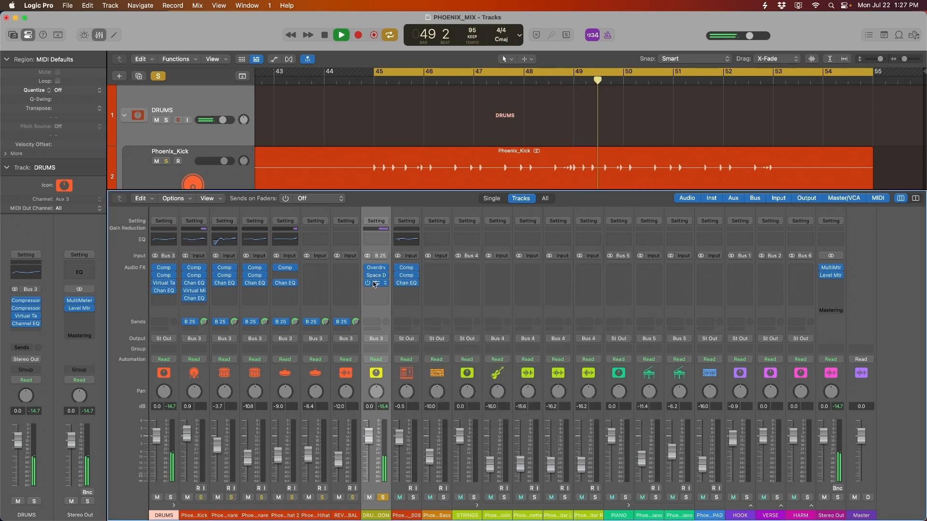
Set the DRUM ROOM compressor's threshold to -42.0 dB and close the plug-in
click(375, 284)
drag(293, 369, 293, 376)
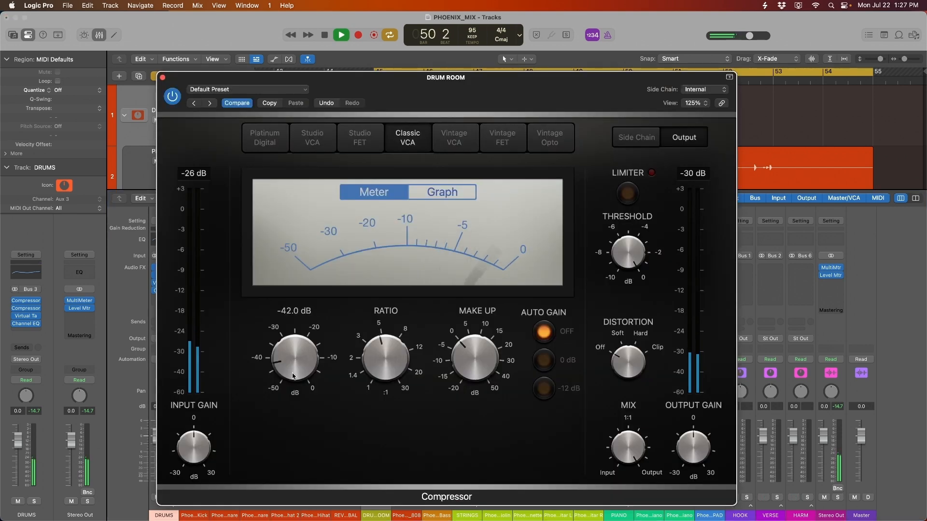
click(162, 77)
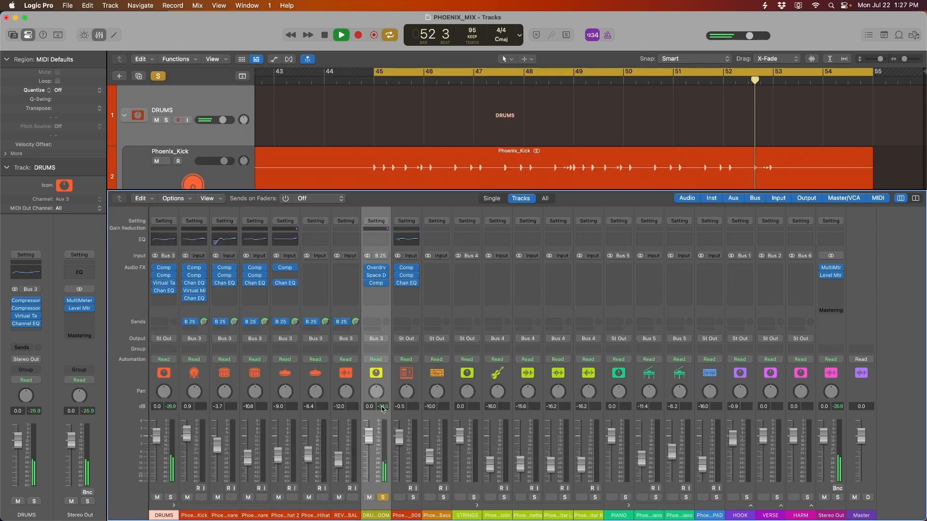
Pull the DRUM ROOM fader fully down, solo the DRUMS bus, and blend the room back in to -10.0 dB
key(space)
key(space)
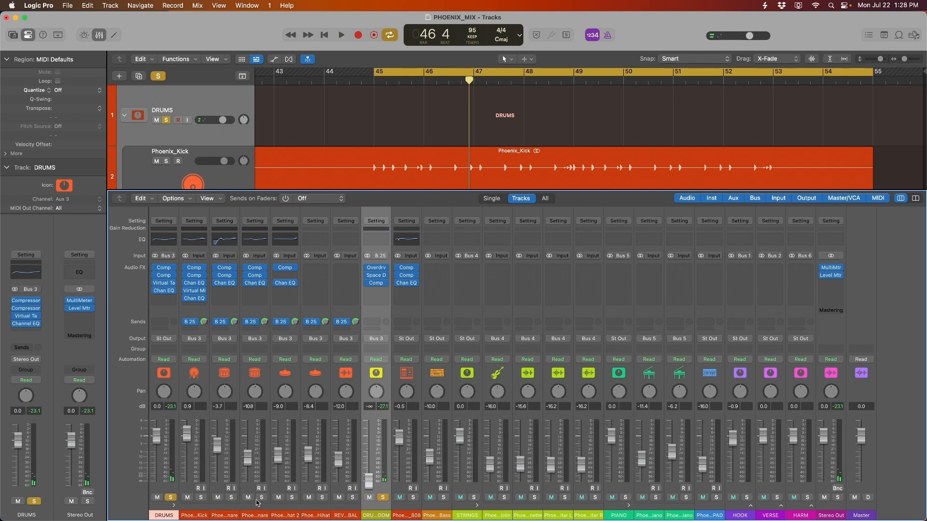
key(space)
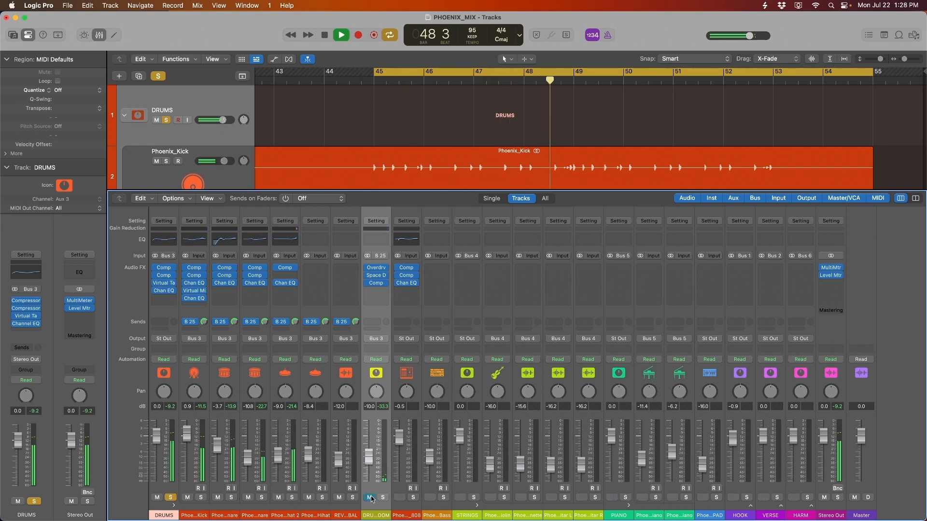
key(space)
Compare the full mix with DRUM ROOM muted and unmuted, and raise its fader to -9.2 dB
key(space)
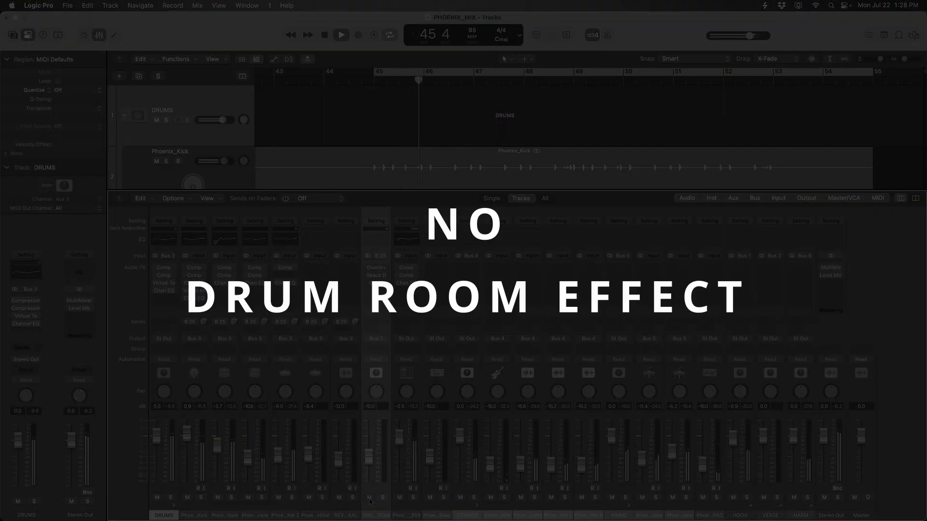
click(370, 499)
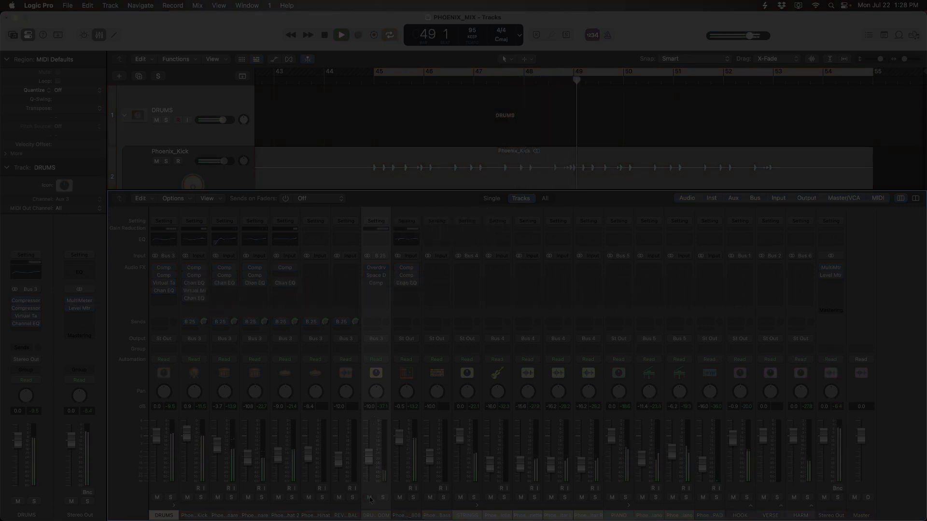
click(369, 498)
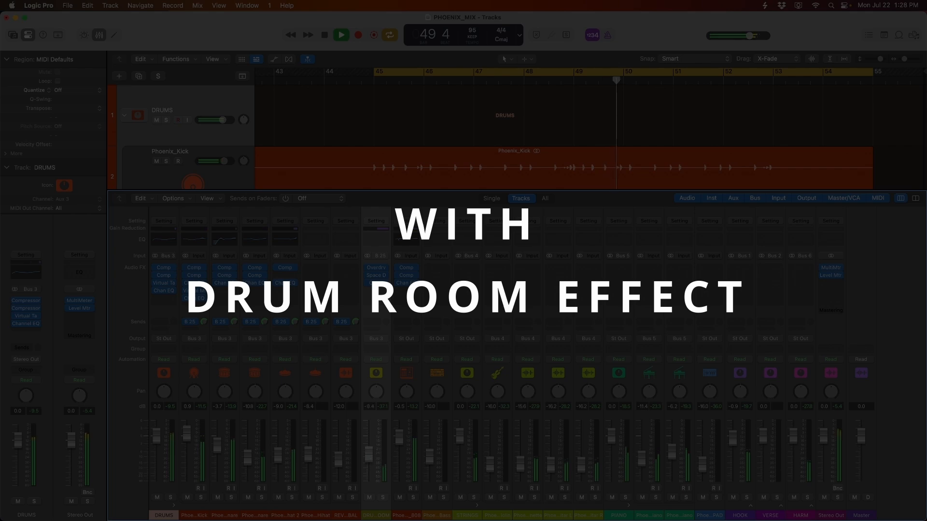
drag(369, 457, 370, 456)
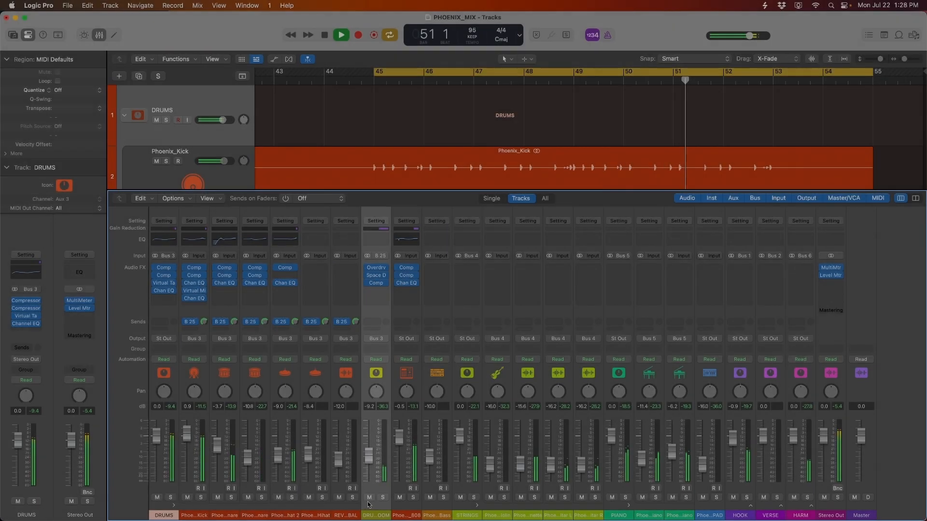
click(369, 497)
key(space)
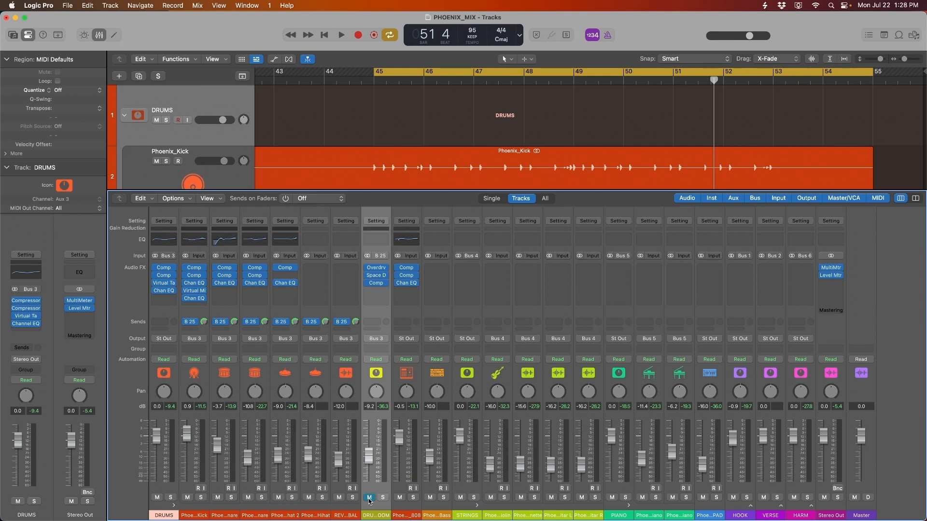
Play the looped section of the full mix from bar 45 to hear the processed drums
key(space)
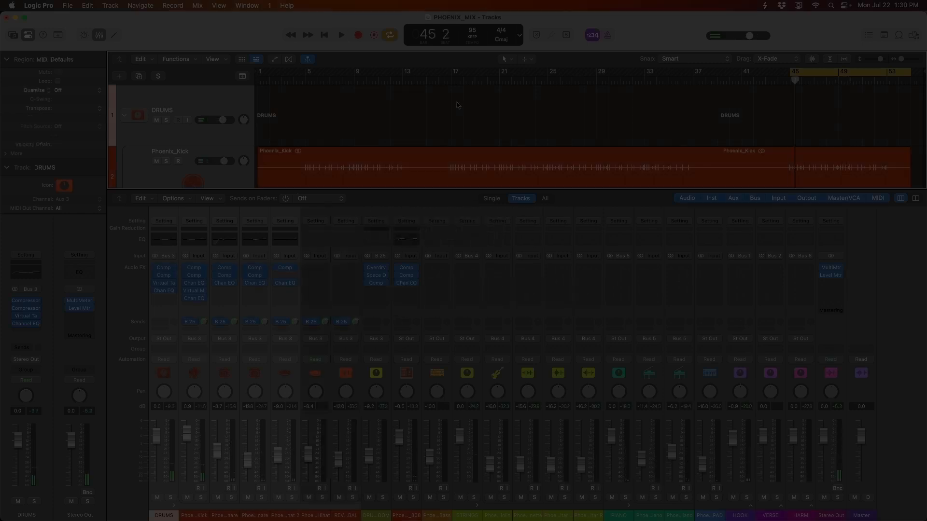
key(space)
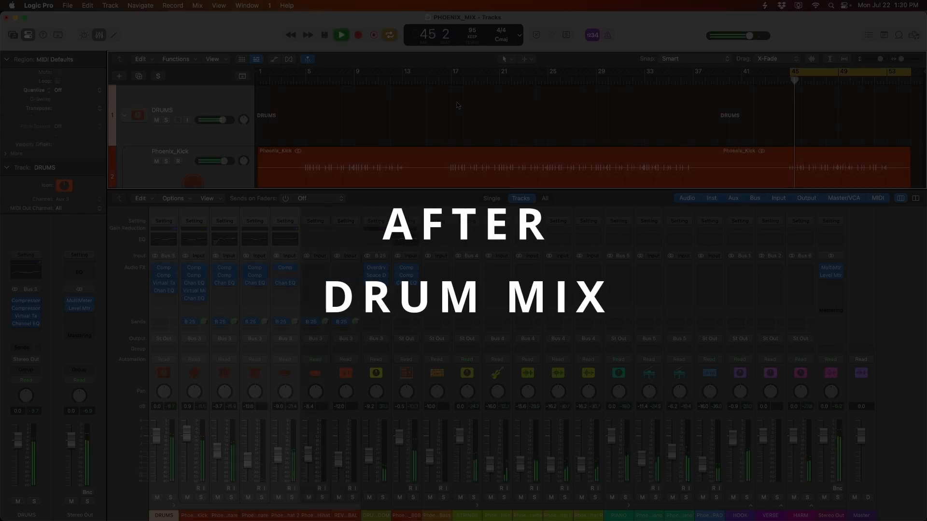